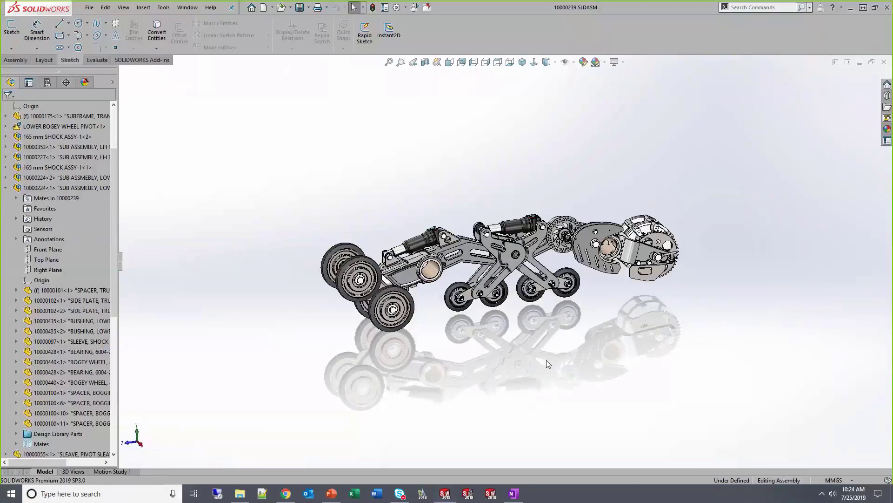
Open the side plate of the lower bogey wheel subassembly as its own part from the assembly.
scroll(480, 306, down, 5)
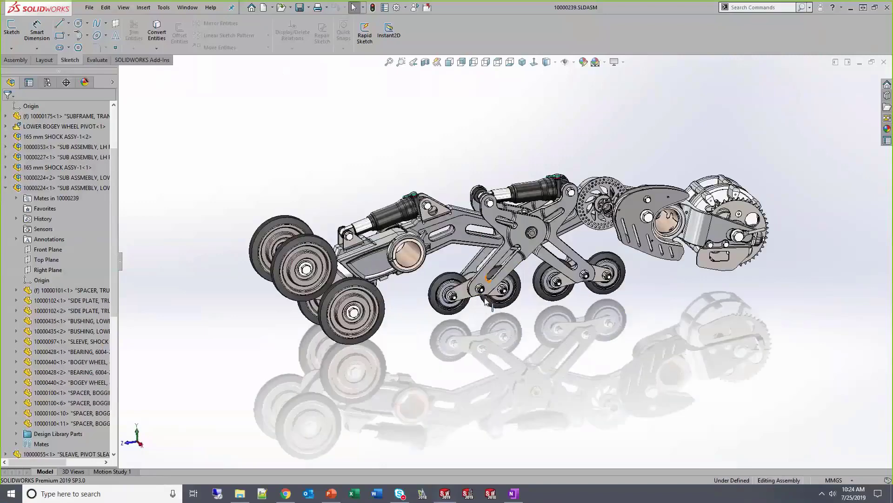
click(446, 279)
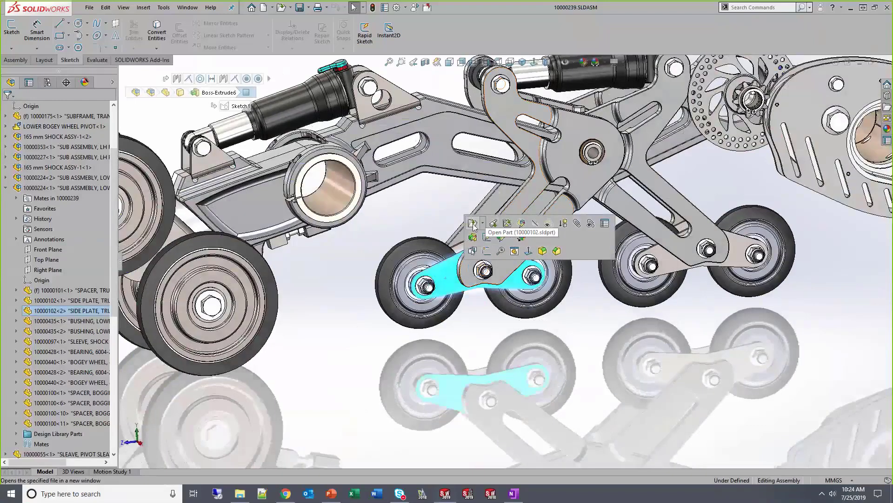
click(493, 223)
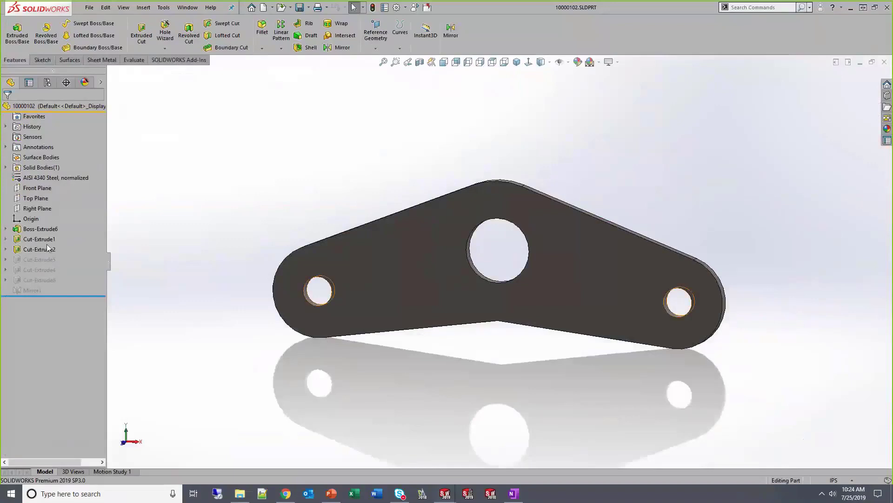
Roll the feature history back to just before Cut-Extrude2, and return the rollback bar to the end of the tree.
mouse_move(42, 240)
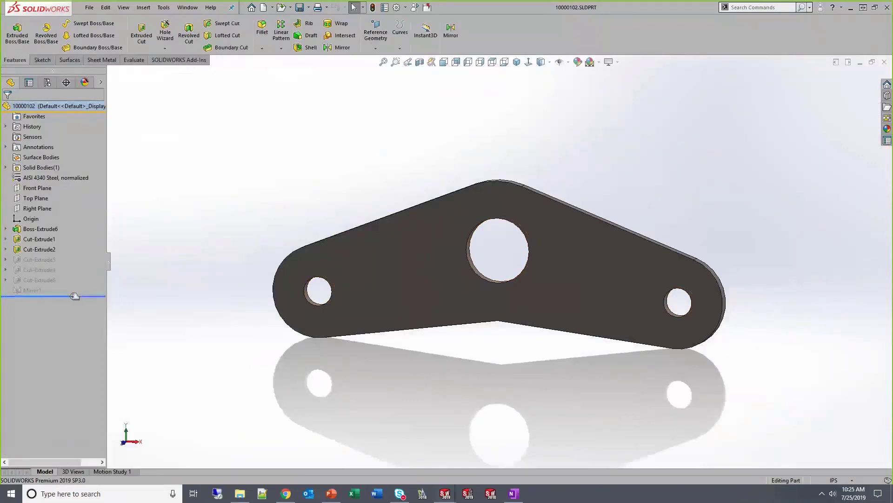
drag(75, 296, 64, 247)
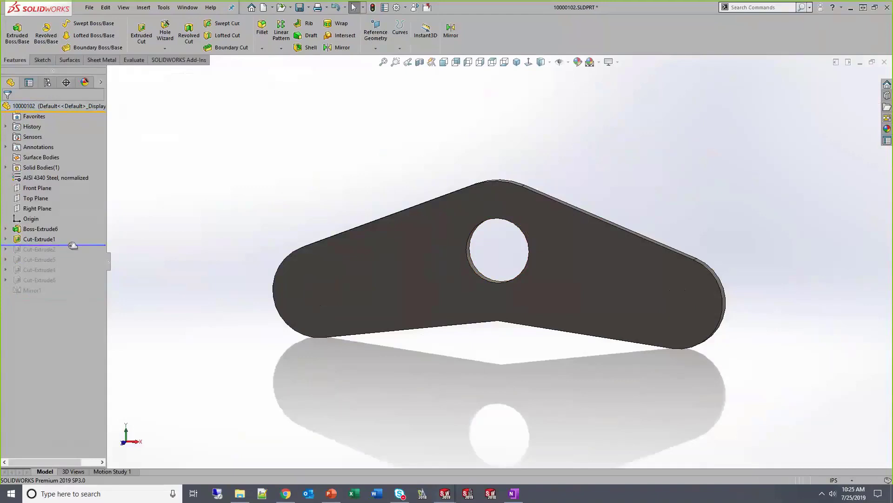
drag(67, 247, 71, 252)
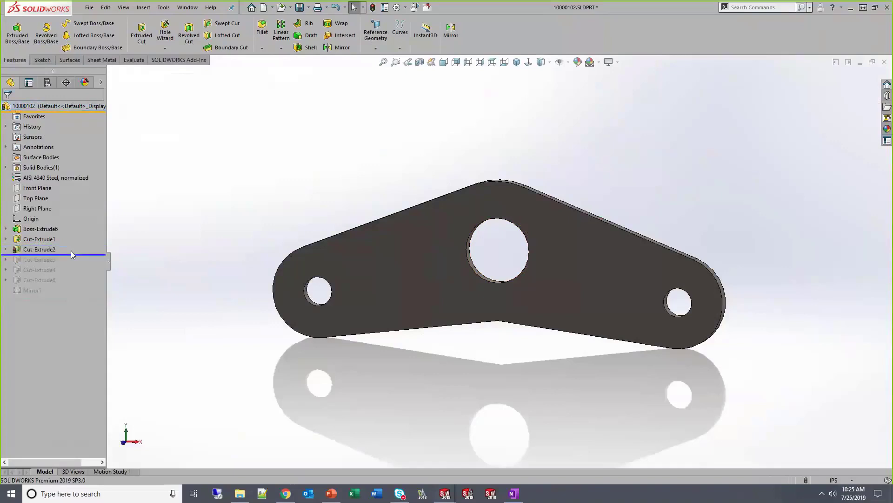
click(39, 239)
click(45, 249)
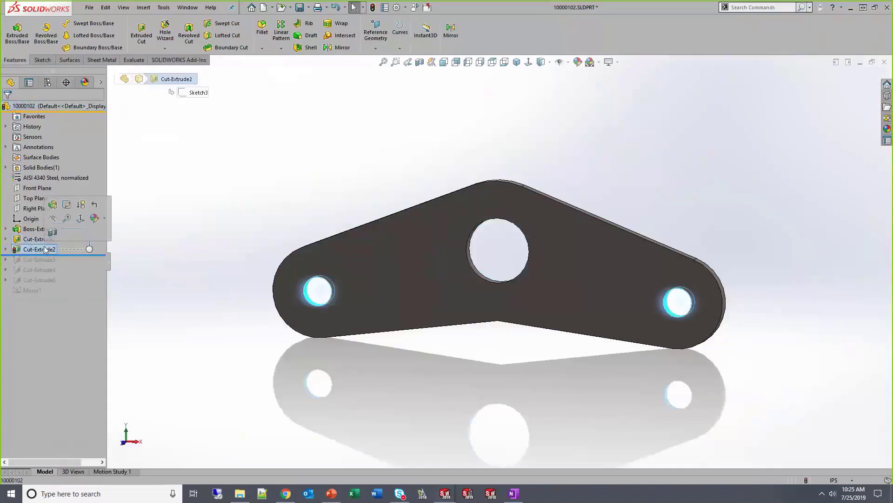
click(140, 286)
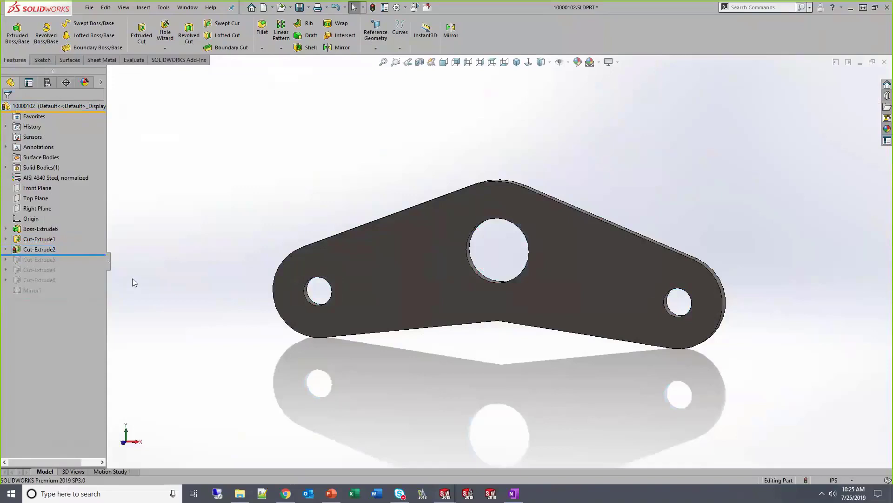
drag(63, 255, 69, 296)
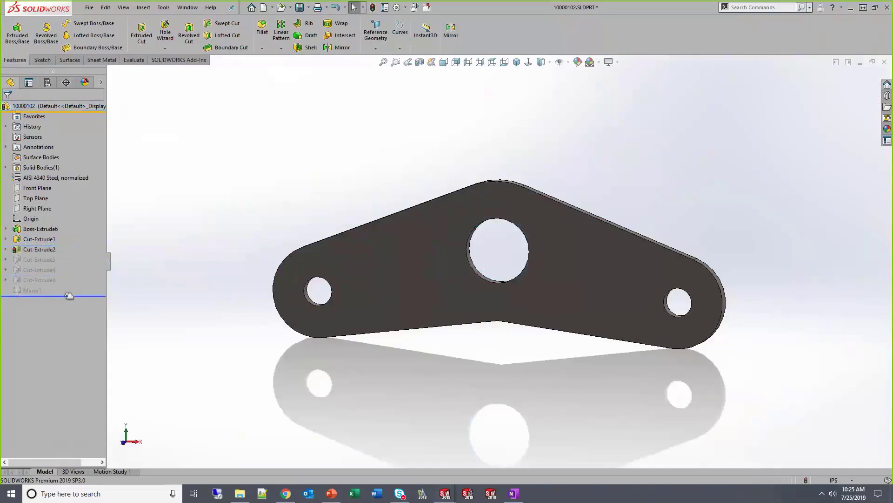
Unsuppress Cut-Extrude5 to preview the large contoured pockets in the plate, and suppress it again.
click(38, 259)
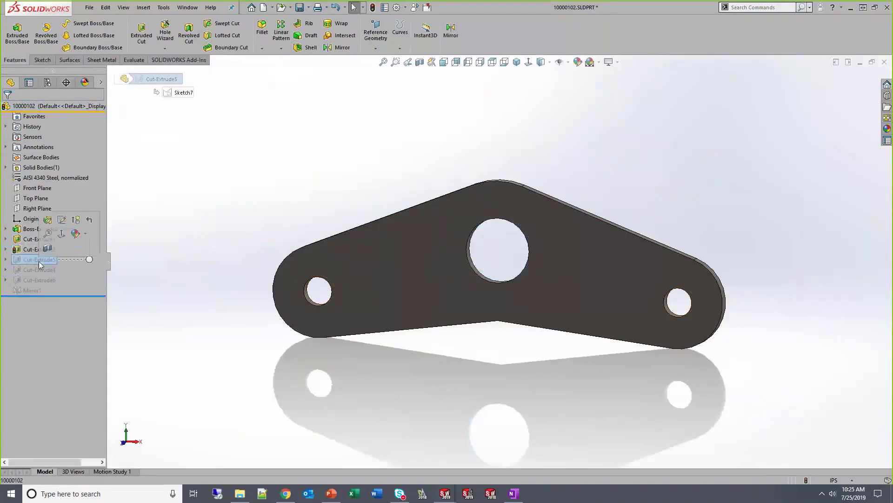
click(80, 221)
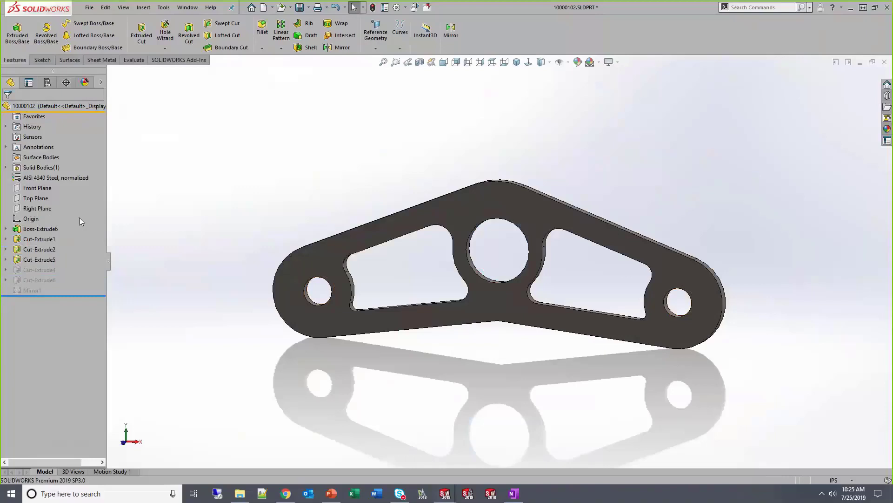
click(51, 262)
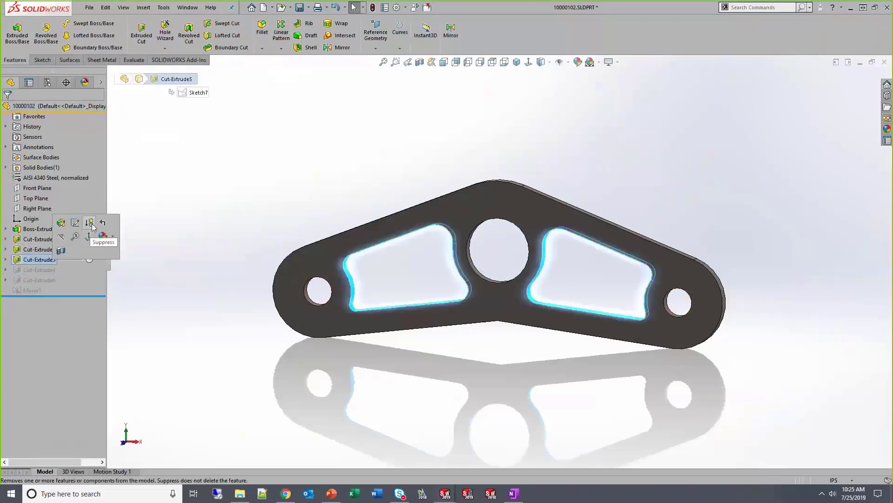
click(90, 223)
Unsuppress Cut-Extrude4 to preview the angled slots in the plate, and suppress it again.
click(47, 269)
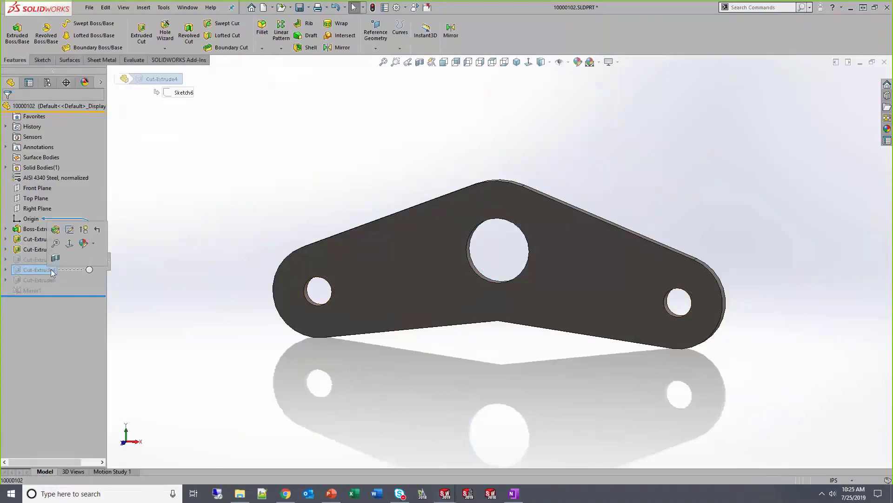
click(85, 232)
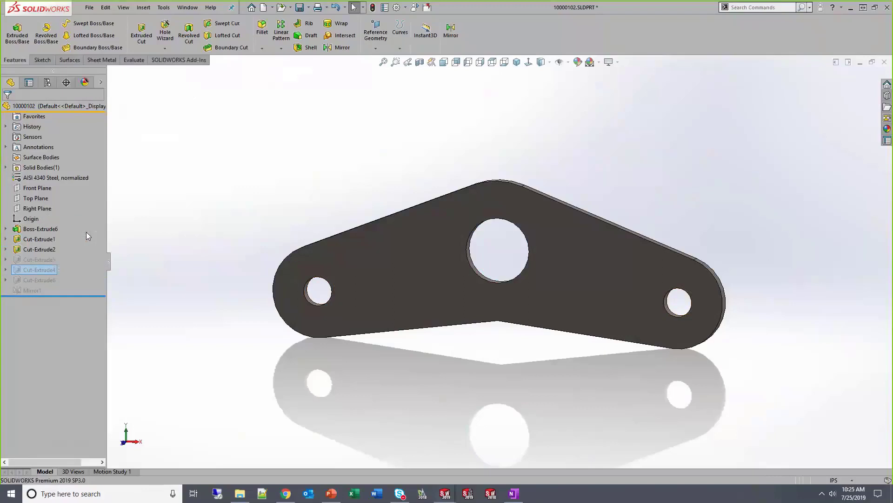
click(40, 269)
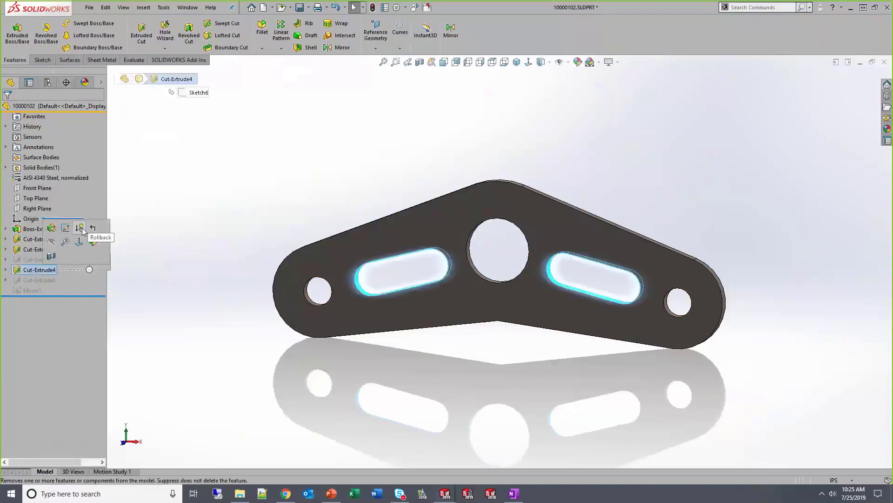
click(93, 227)
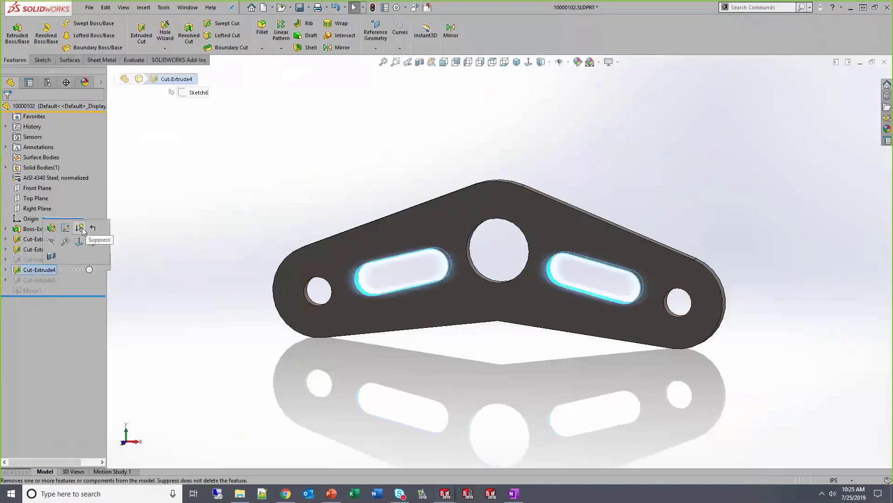
Unsuppress Cut-Extrude6 and Mirror1 to preview the vertical slots on both sides of the plate.
click(44, 281)
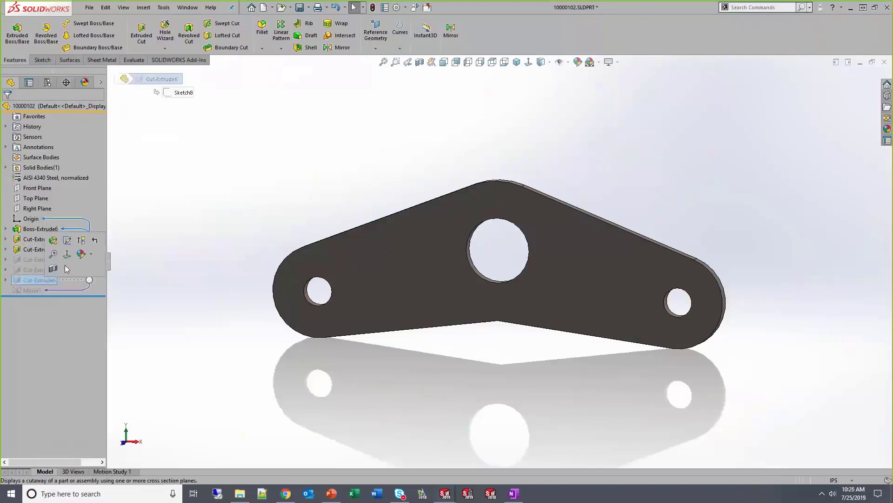
click(82, 240)
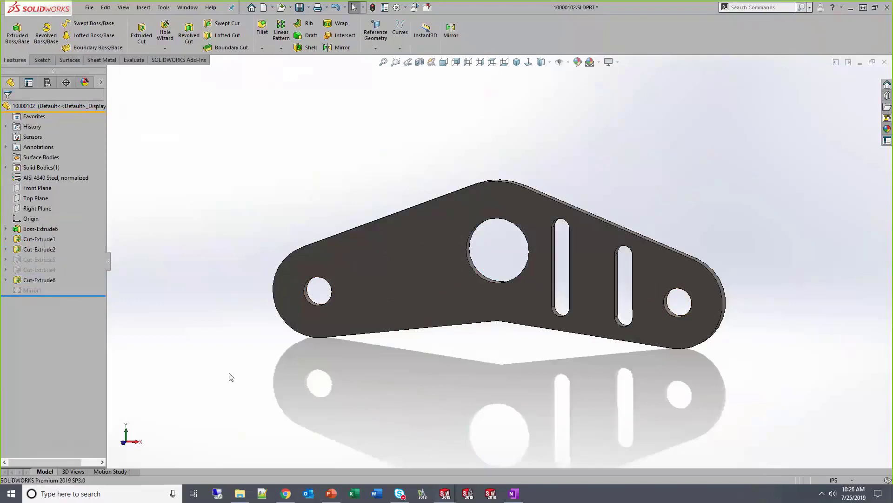
click(33, 291)
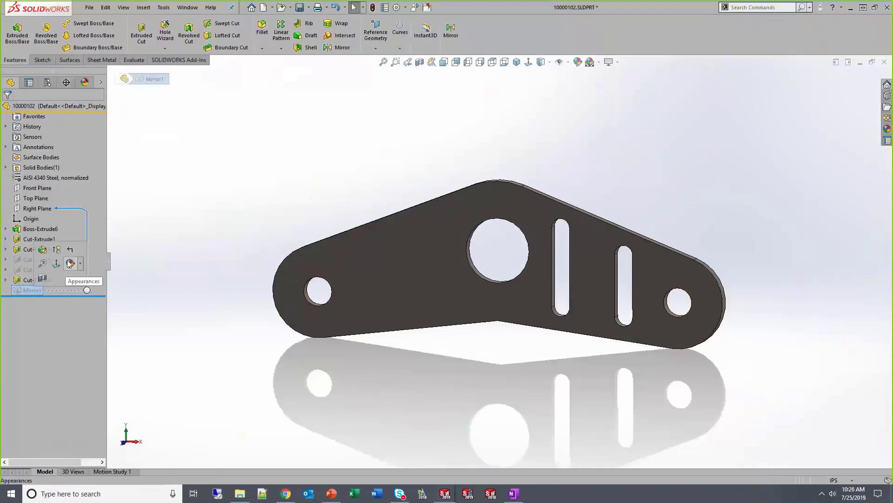
click(61, 249)
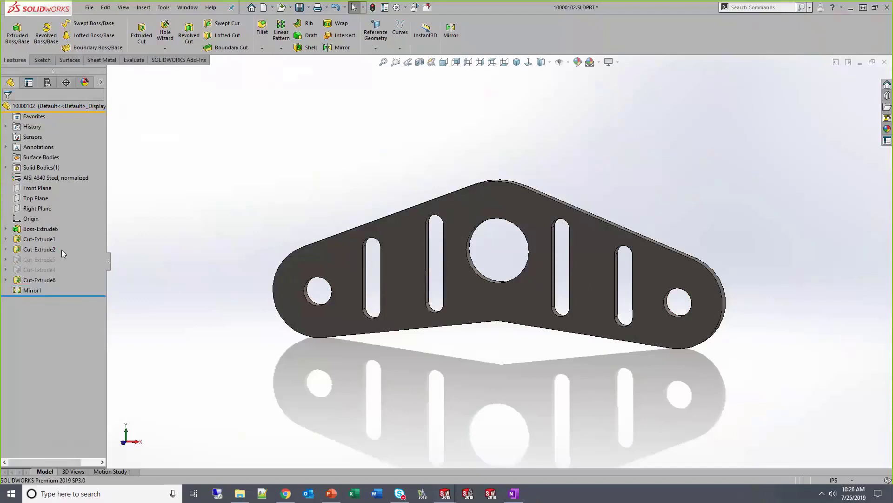
Inspect the parent/child references of Cut-Extrude6, and suppress it together with its dependent mirror.
click(54, 281)
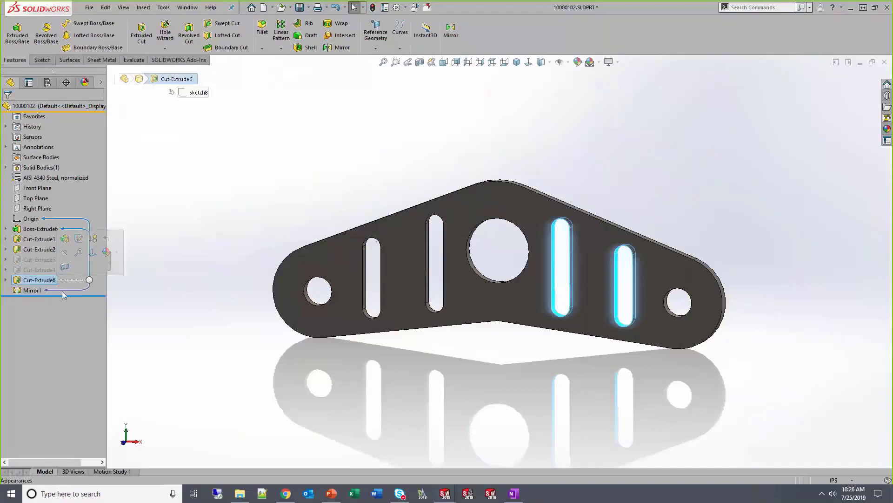
right_click(84, 107)
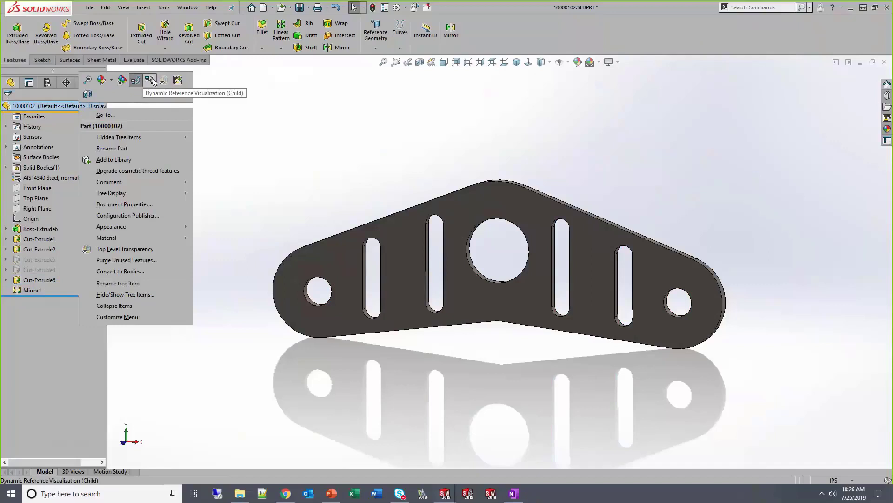
click(52, 354)
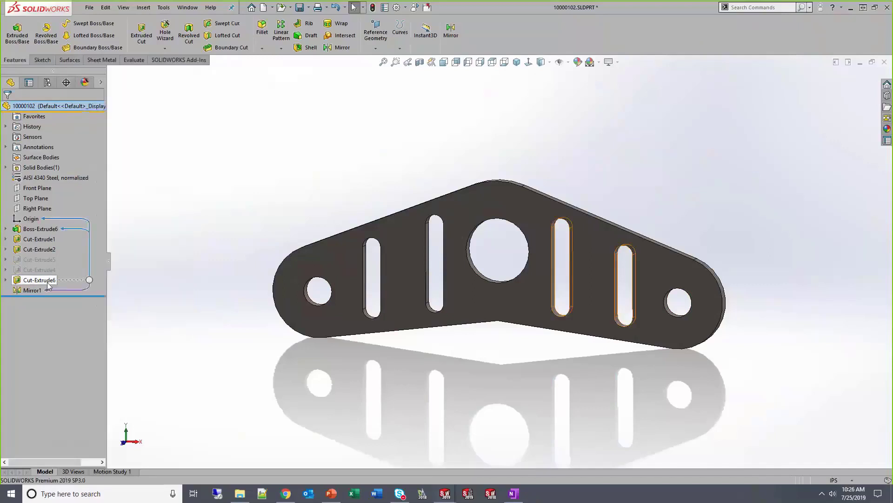
click(40, 280)
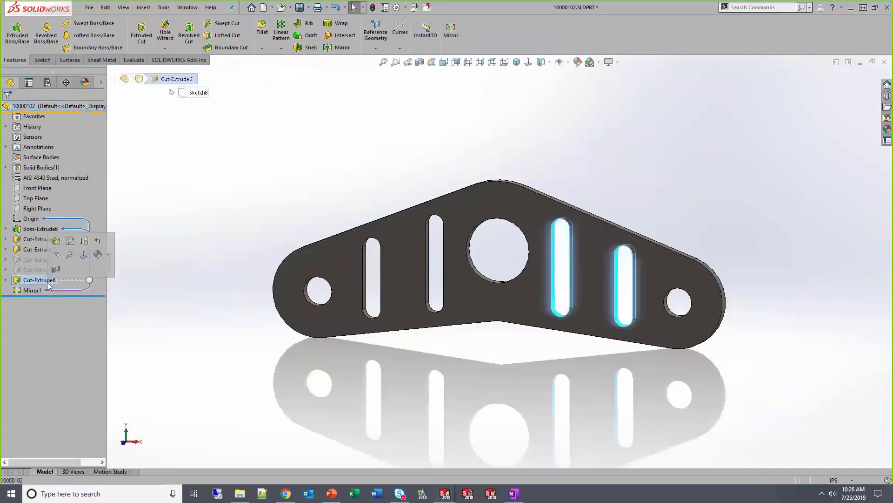
click(85, 242)
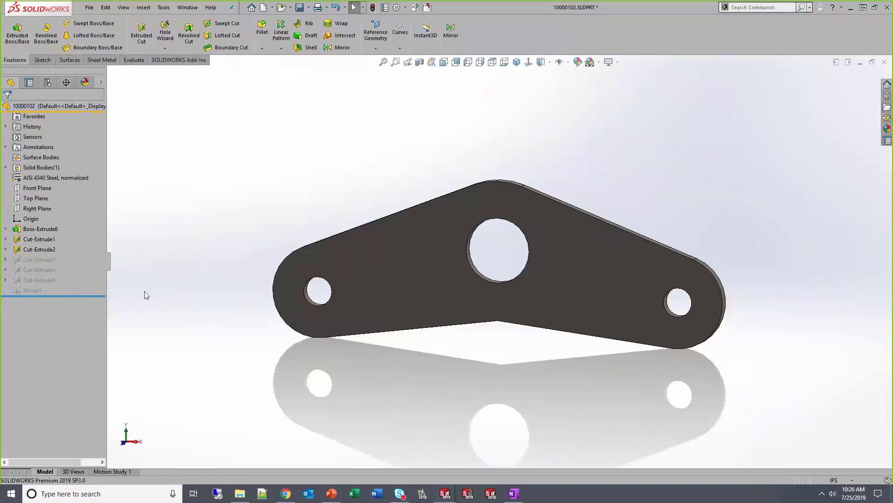
Review which configurations the Unsuppress and Unsuppress with Dependents commands can apply to for Cut-Extrude4.
click(39, 269)
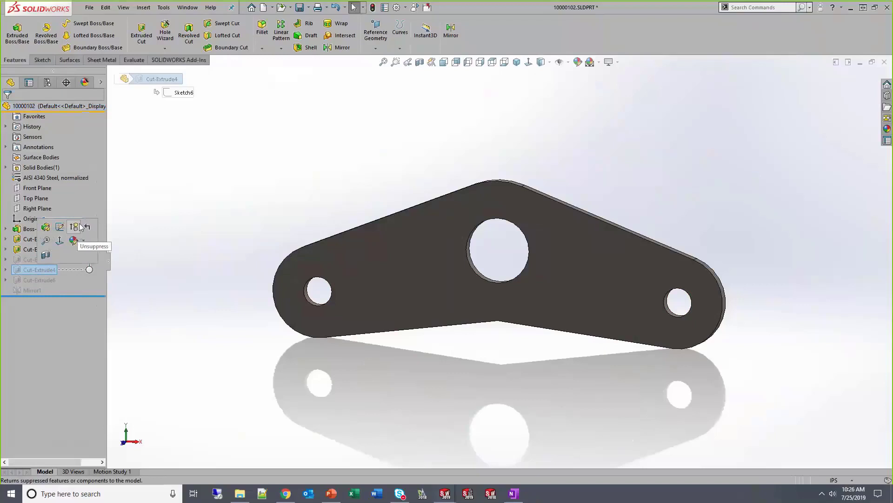
click(106, 6)
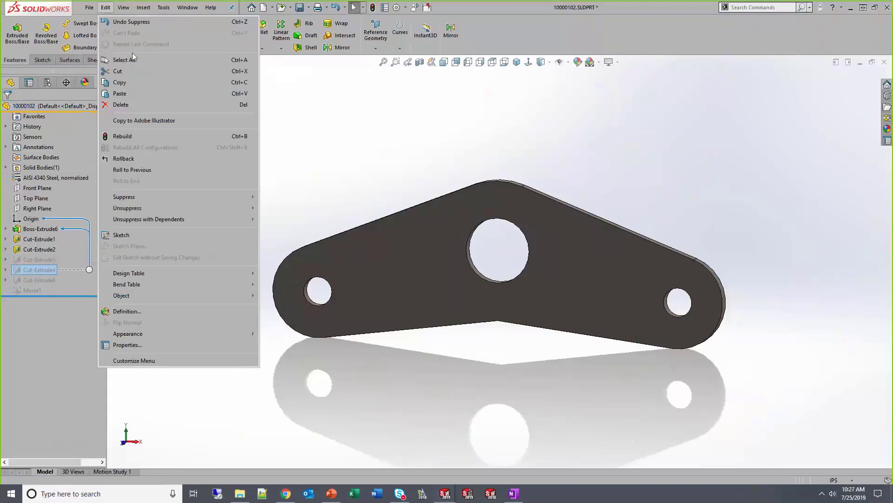
mouse_move(155, 199)
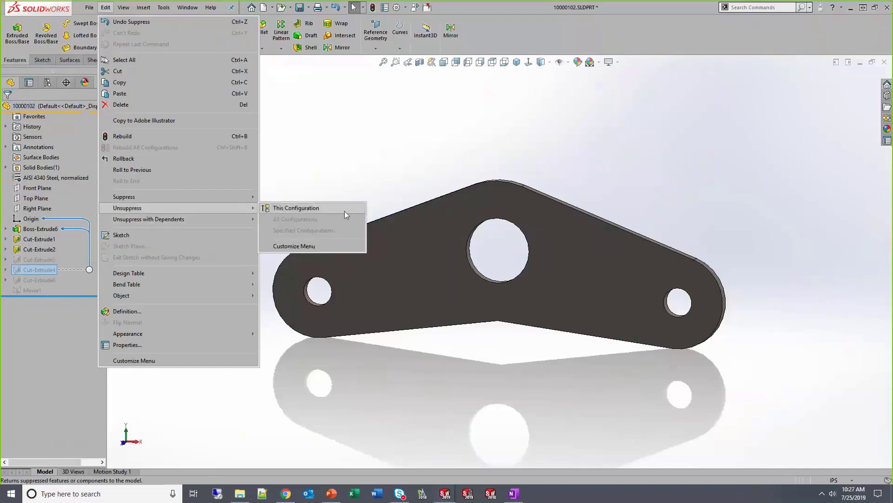
mouse_move(183, 217)
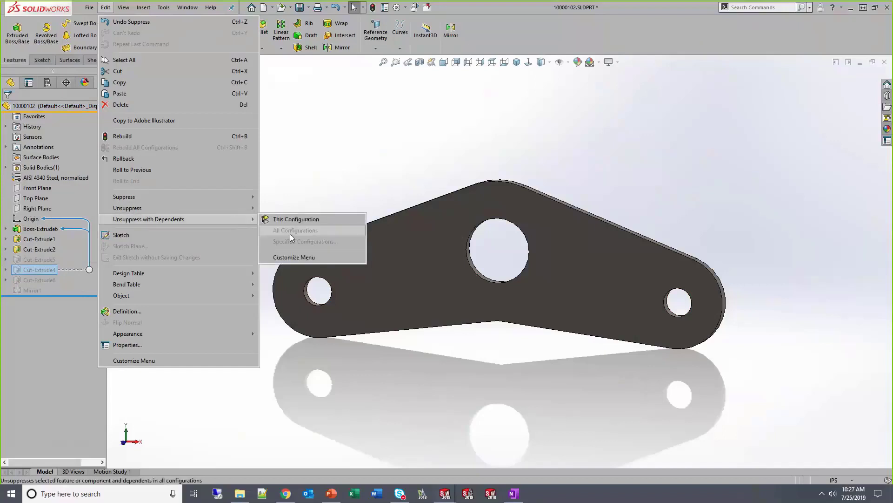
click(342, 139)
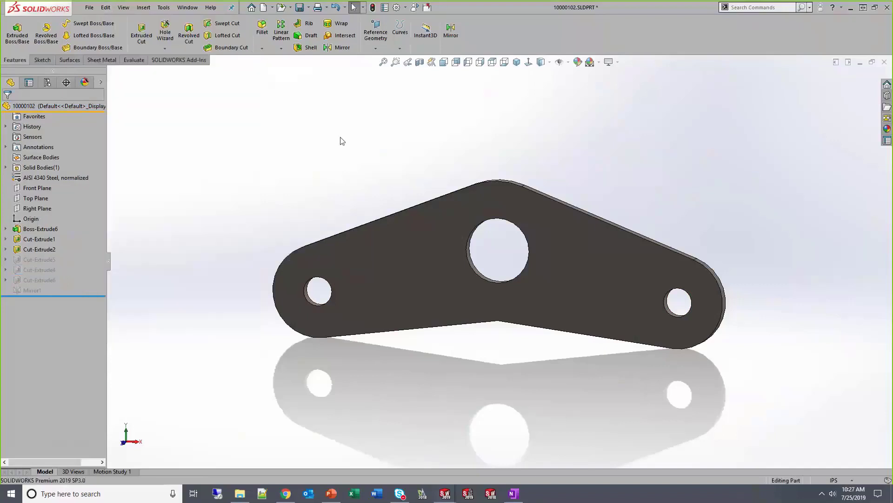
Add a configuration named Blank whose bill of materials part number follows the Configuration Name.
click(47, 85)
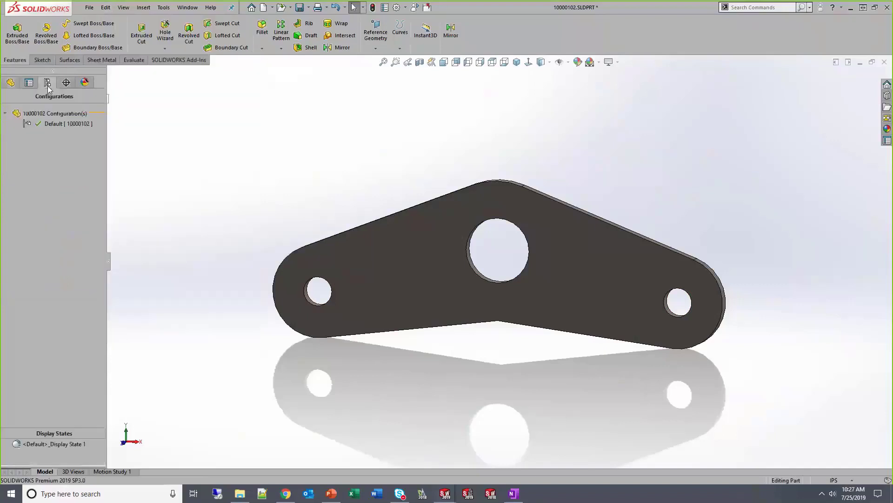
right_click(59, 114)
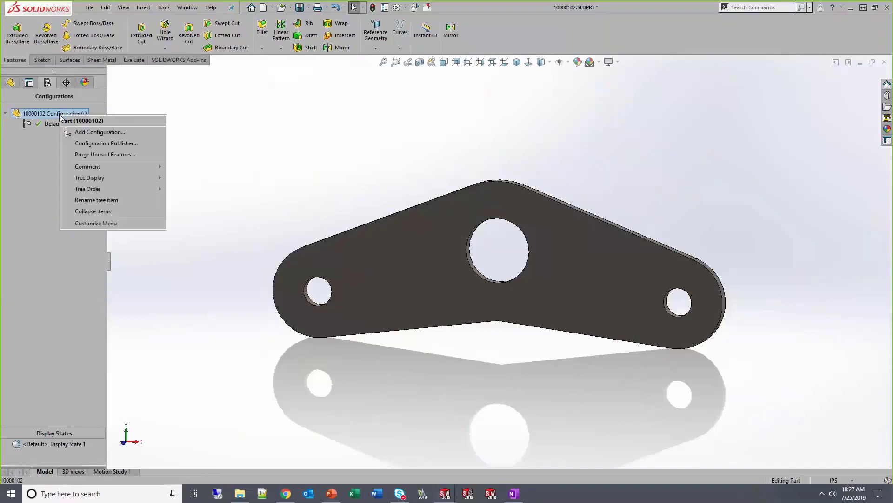
click(138, 132)
click(77, 147)
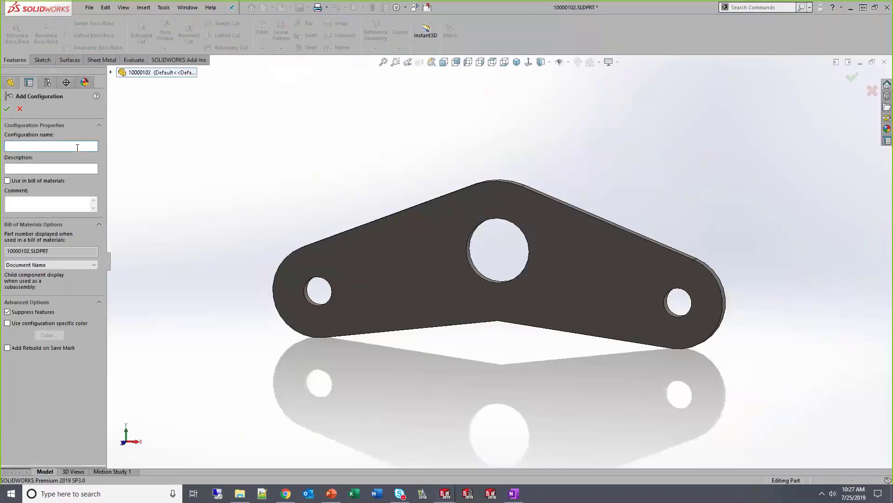
text(BLa)
key(BackSpace)
text(lank)
click(65, 168)
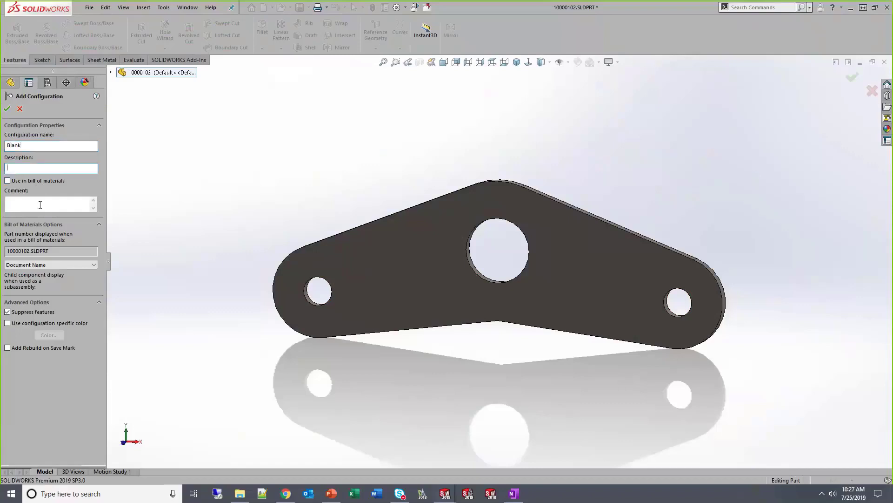
click(63, 264)
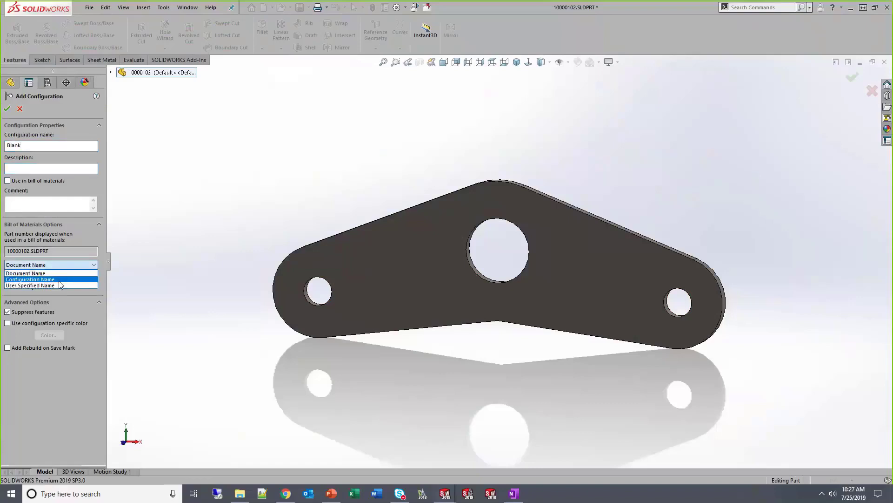
click(59, 280)
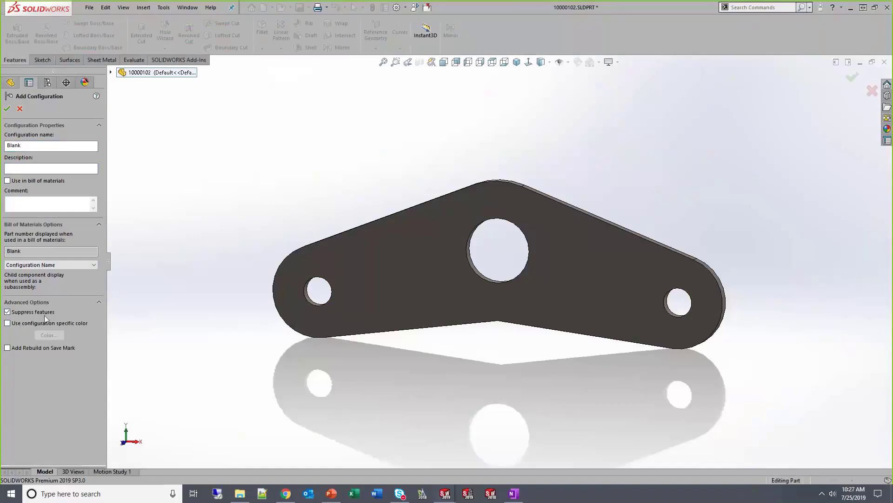
click(7, 110)
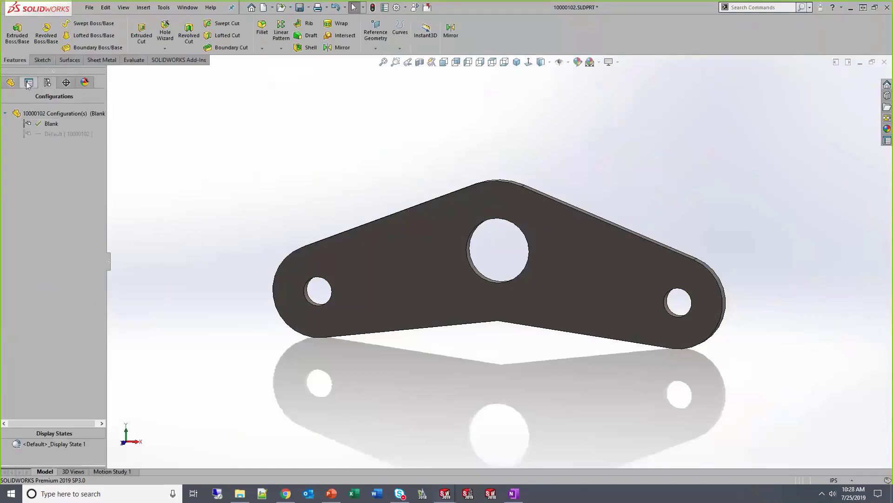
Suppress Cut-Extrude1 and Cut-Extrude2 in the Blank configuration.
click(10, 83)
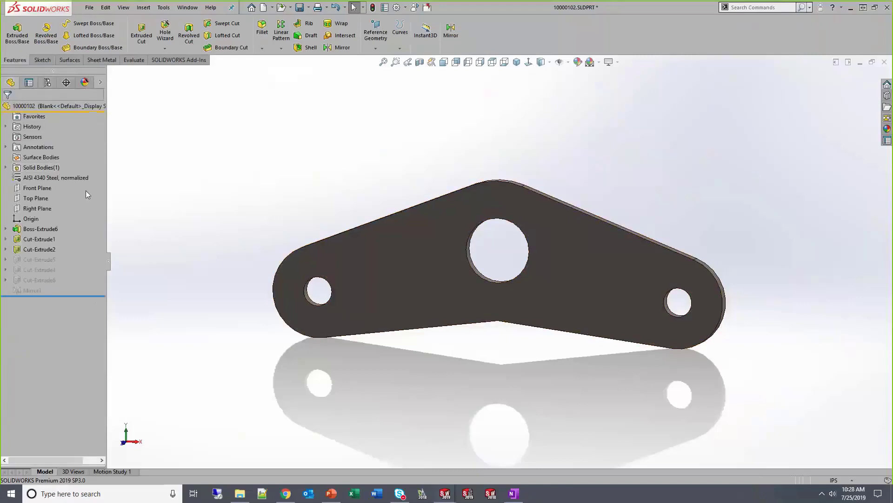
click(40, 240)
ctrl+click(42, 249)
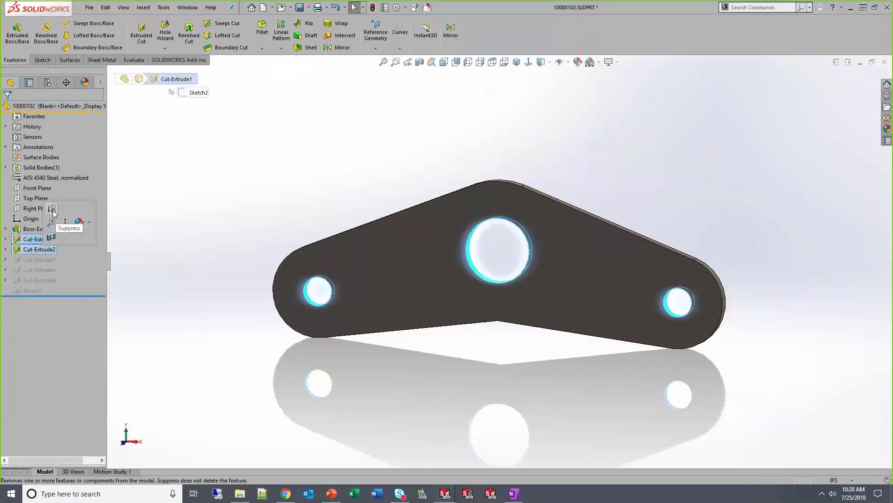
click(52, 209)
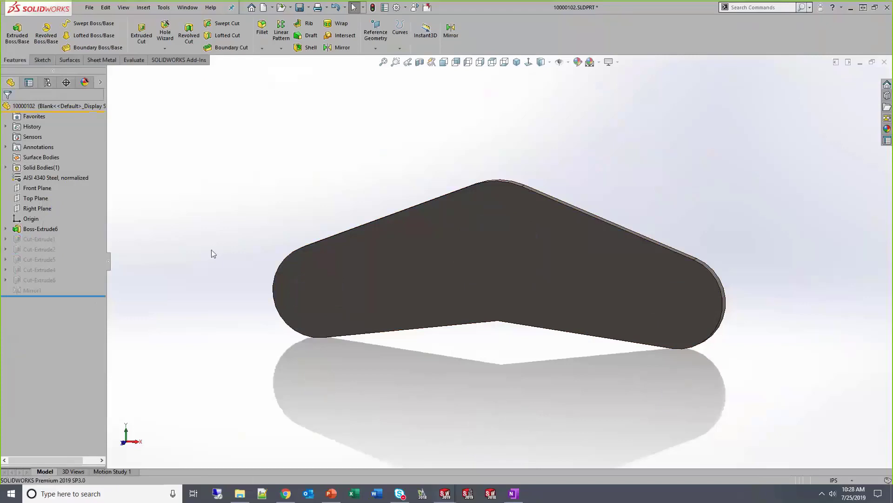
Compare the Default and Blank configurations by activating each one.
click(47, 82)
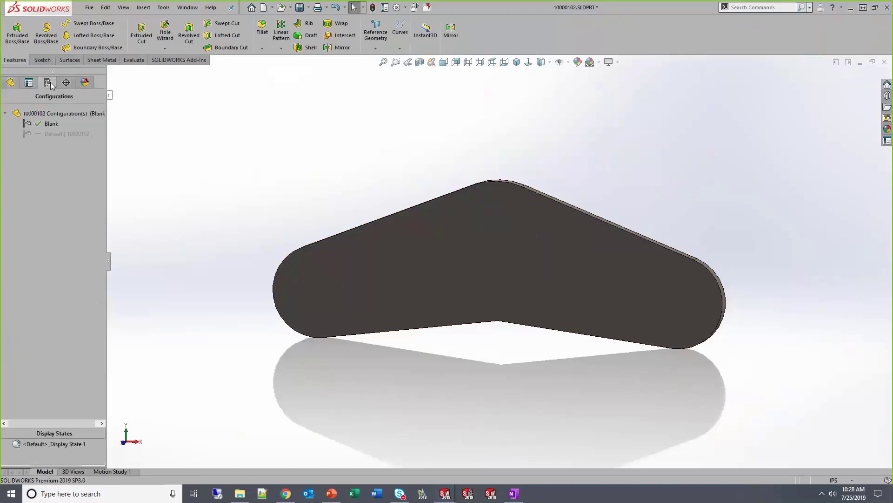
double_click(47, 135)
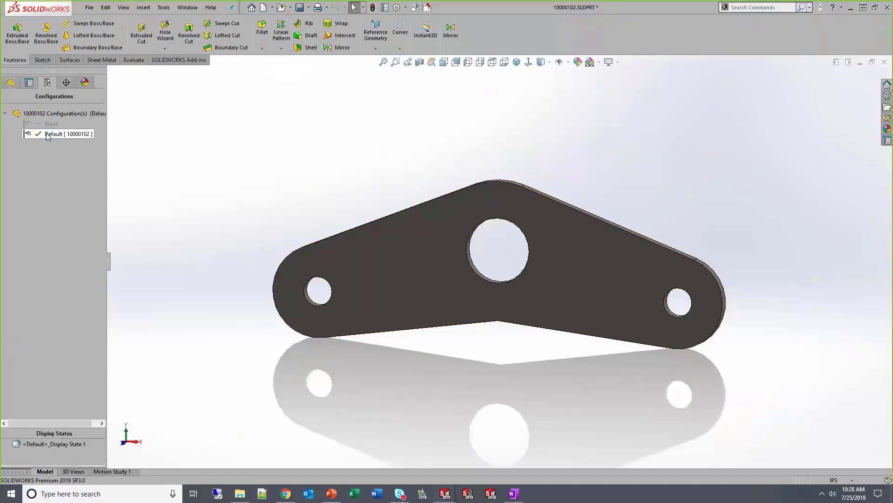
double_click(49, 125)
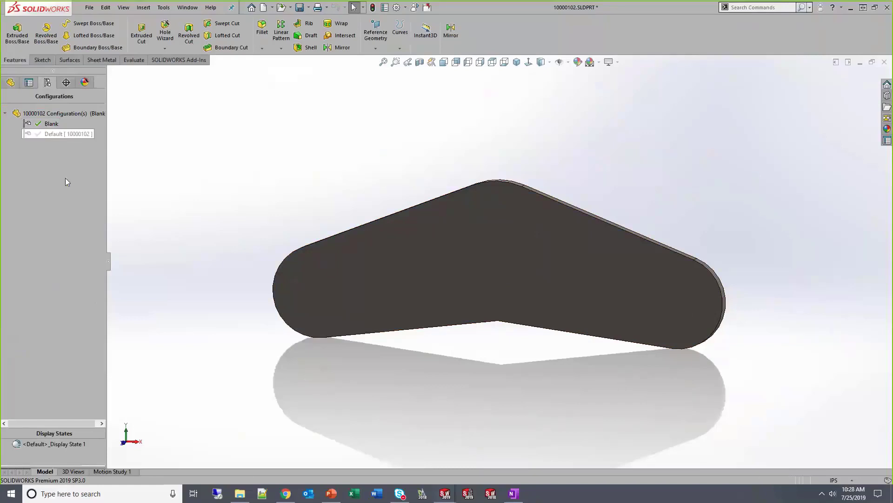
Activate Default, add a configuration named "large cuts" with Configuration Name as its bill of materials part number, and return to the feature tree.
double_click(49, 134)
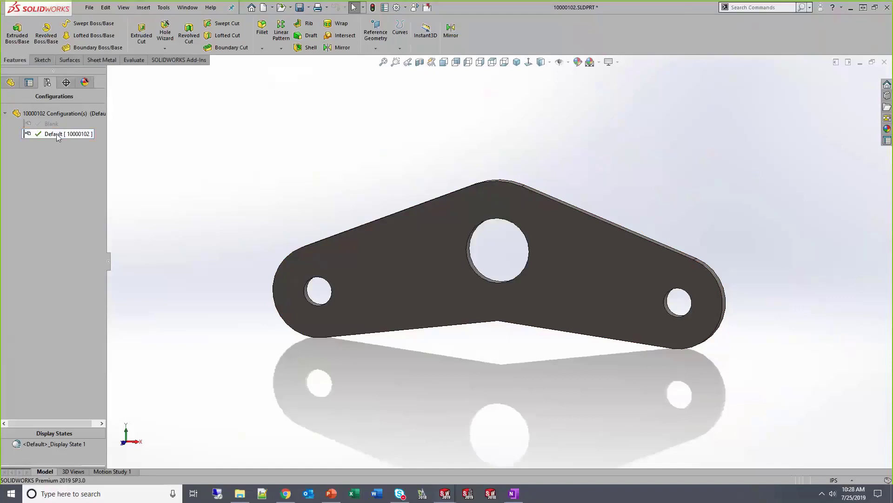
click(55, 114)
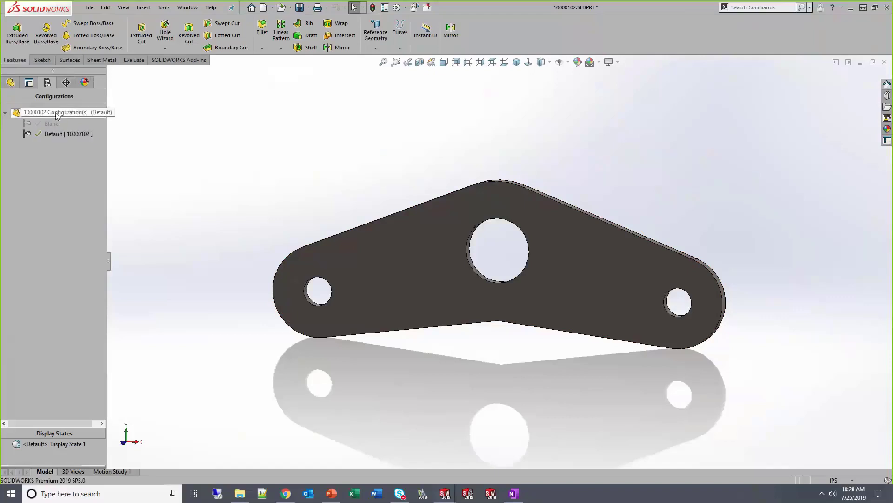
right_click(56, 115)
click(120, 132)
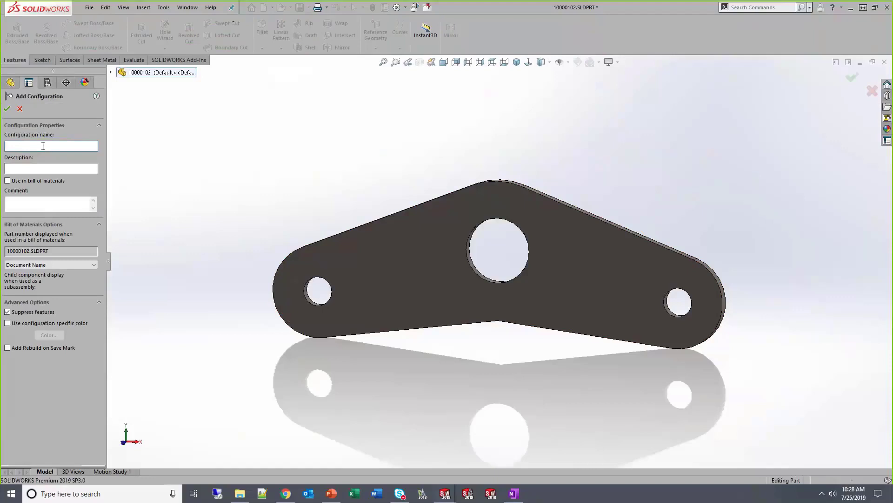
text(large cuts)
click(82, 264)
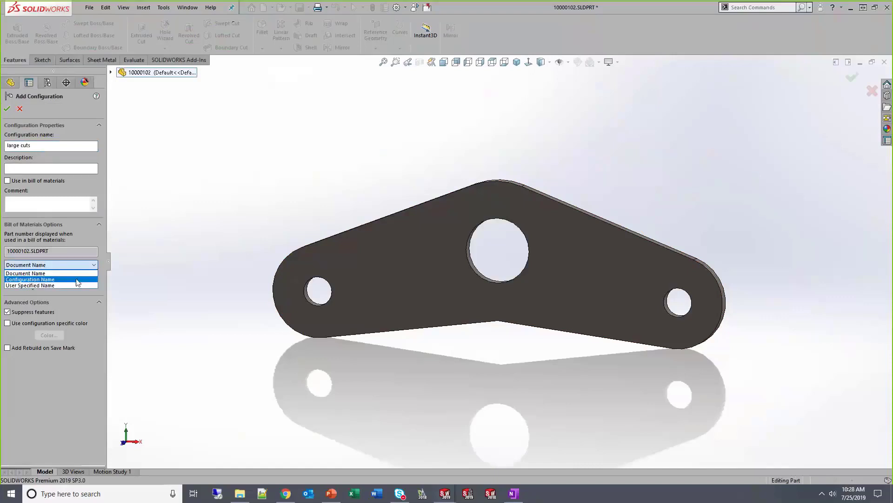
click(76, 279)
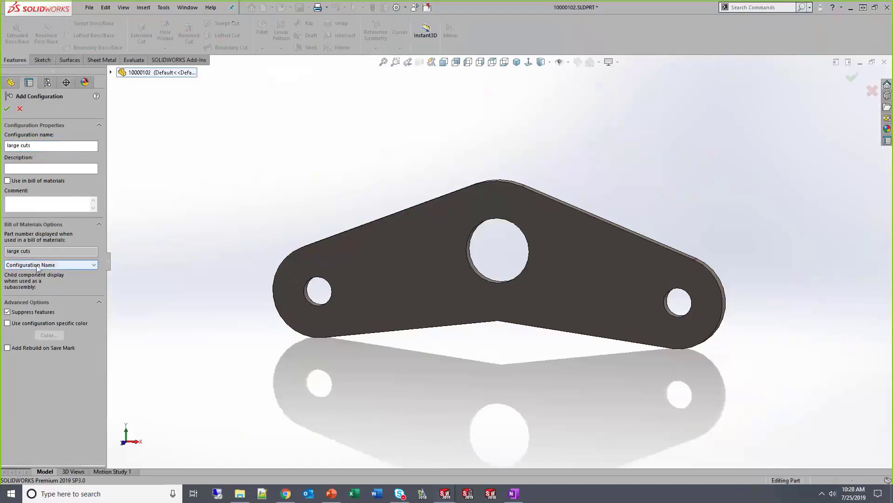
click(7, 108)
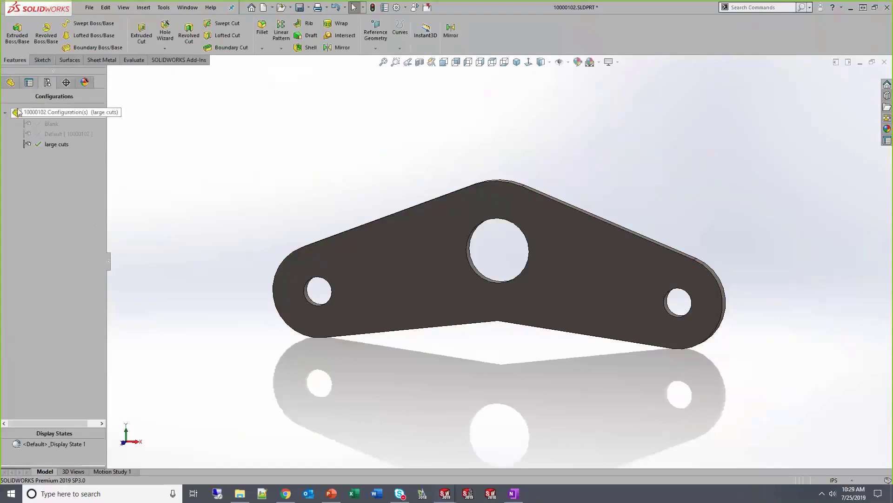
click(10, 82)
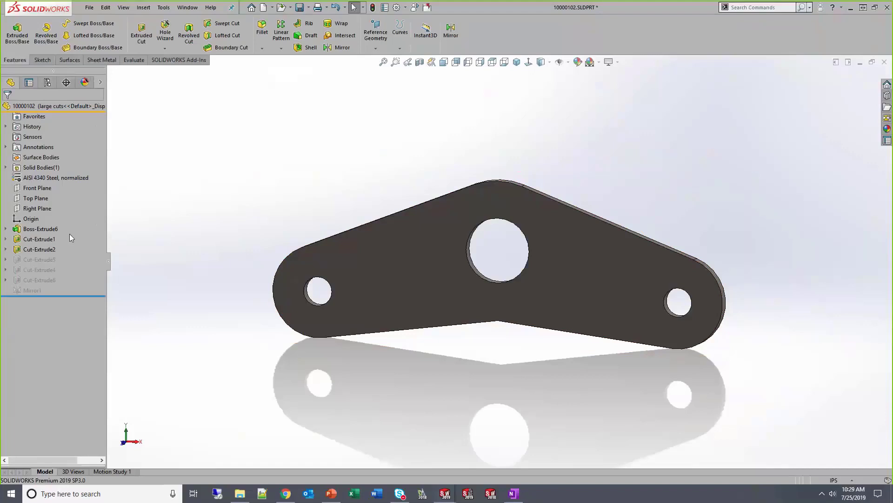
click(40, 258)
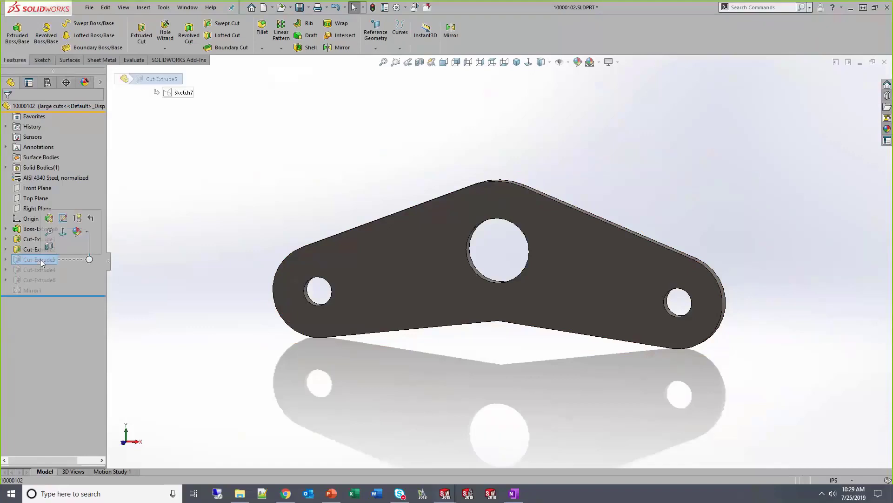
click(40, 259)
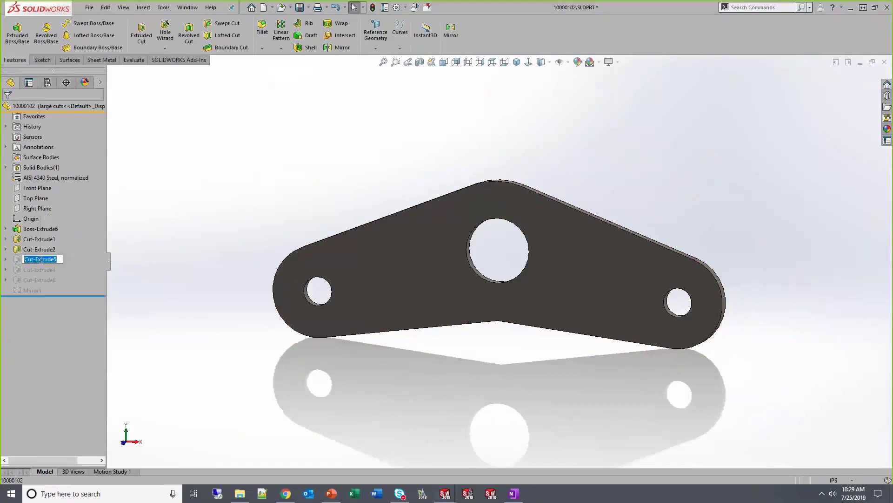
key(Escape)
click(31, 259)
key(Escape)
Unsuppress Cut-Extrude5 in the large cuts configuration.
click(5, 259)
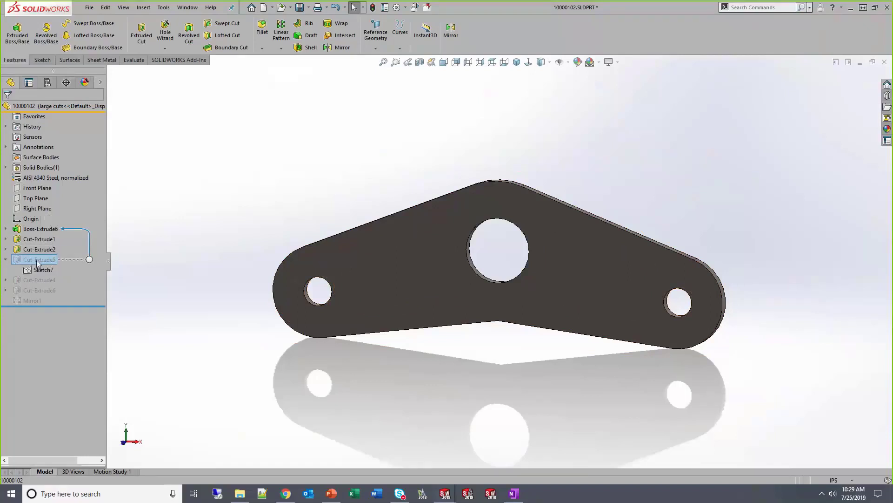
right_click(36, 260)
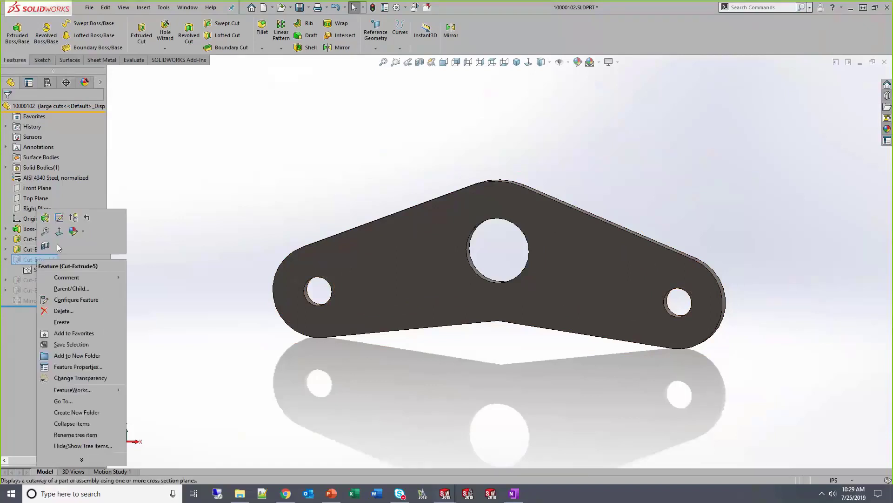
click(74, 218)
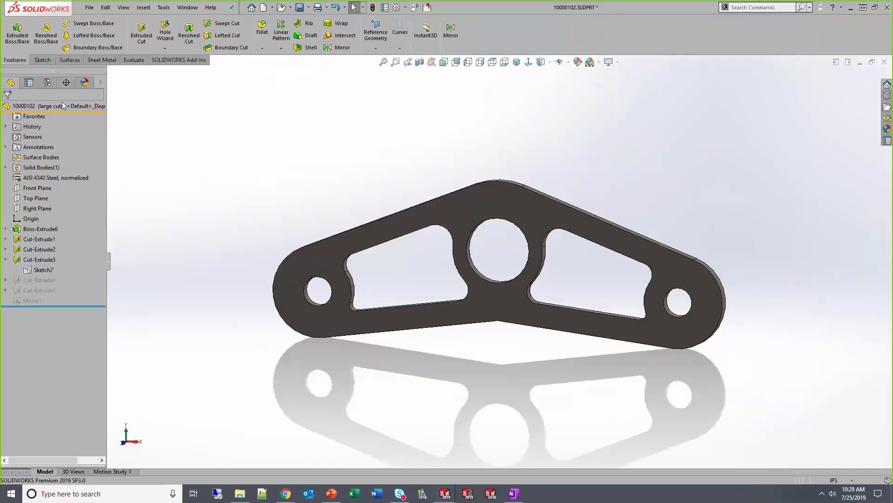
Check the Blank, Default and large cuts configurations by activating them one after another.
click(47, 82)
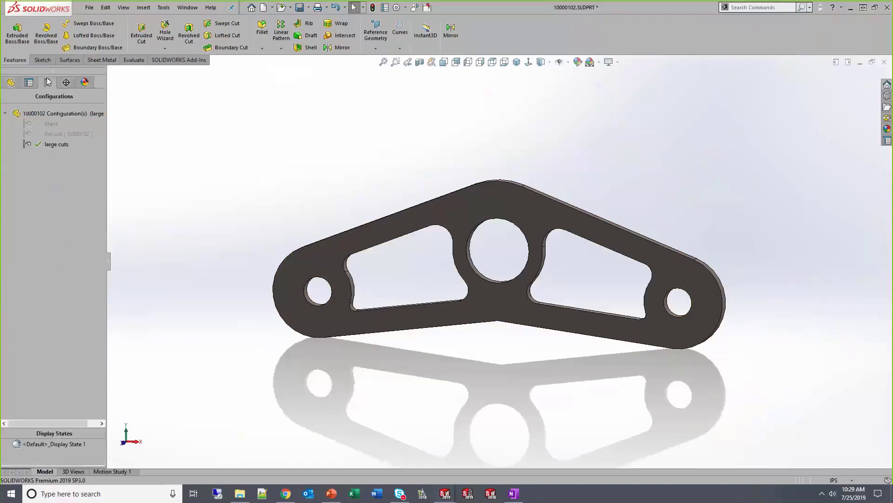
double_click(51, 126)
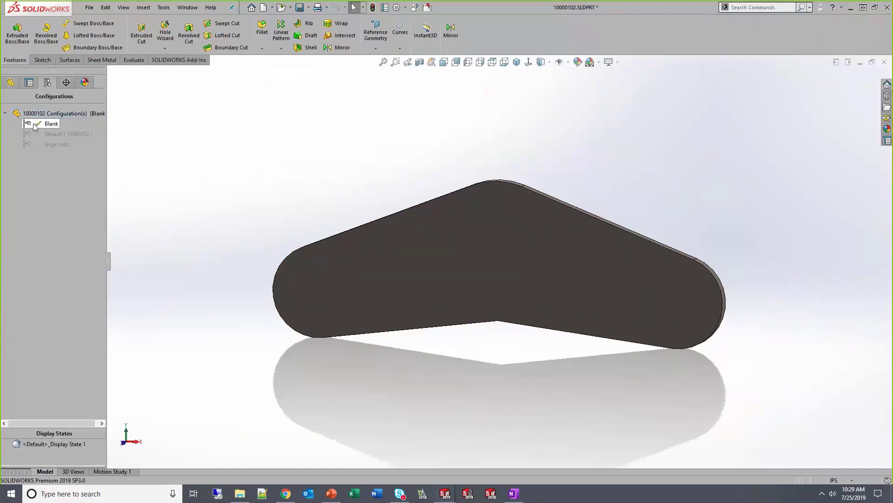
double_click(43, 135)
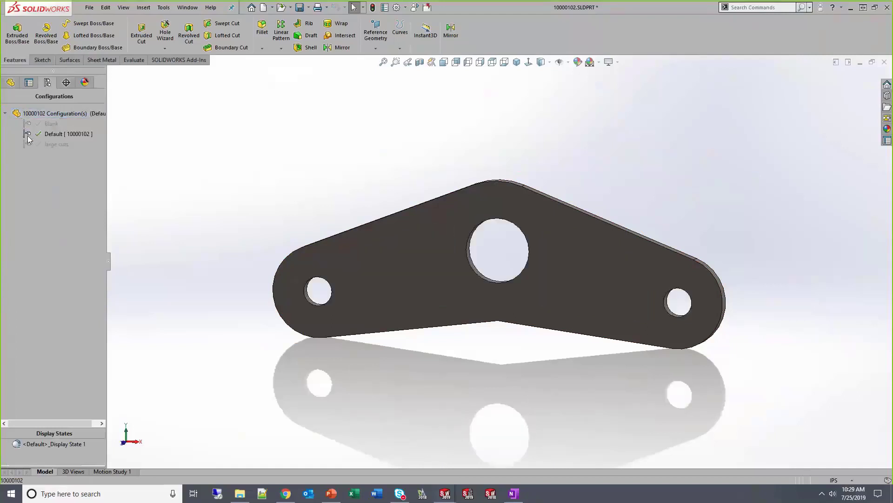
double_click(34, 147)
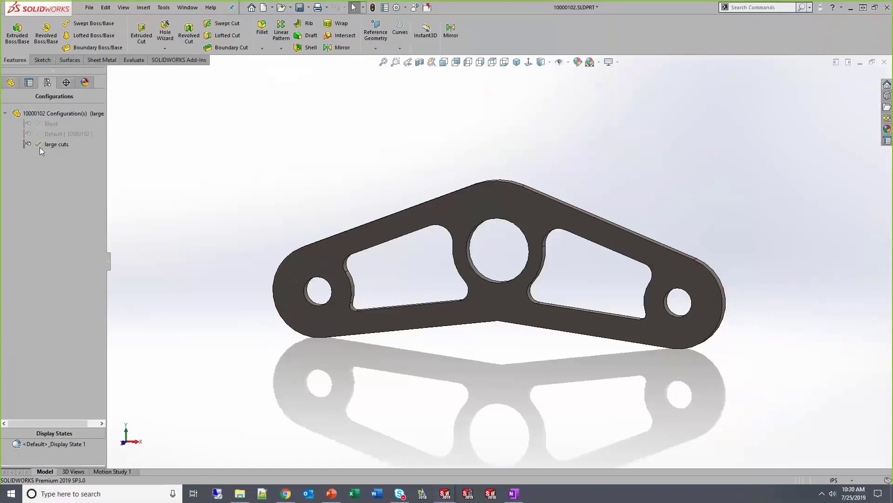
Add a configuration named "wide cuts", based on large cuts, with the default bill of materials options.
right_click(43, 116)
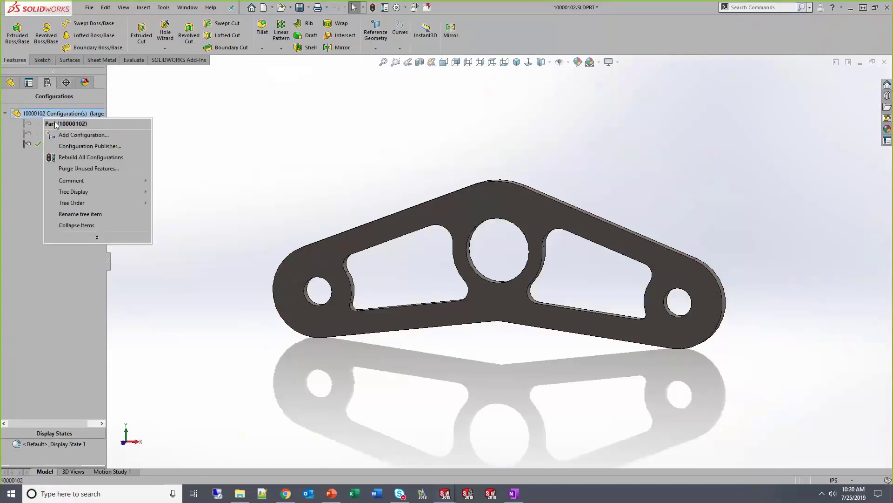
click(77, 134)
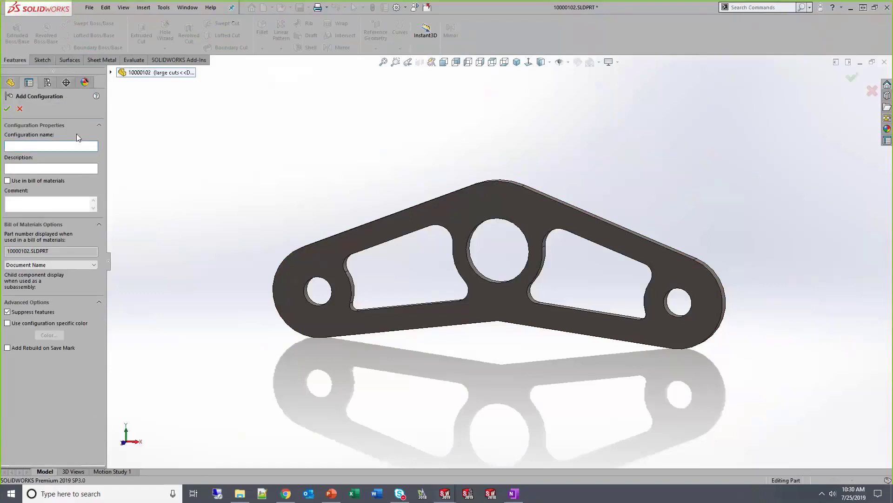
text(wide cuts)
key(Return)
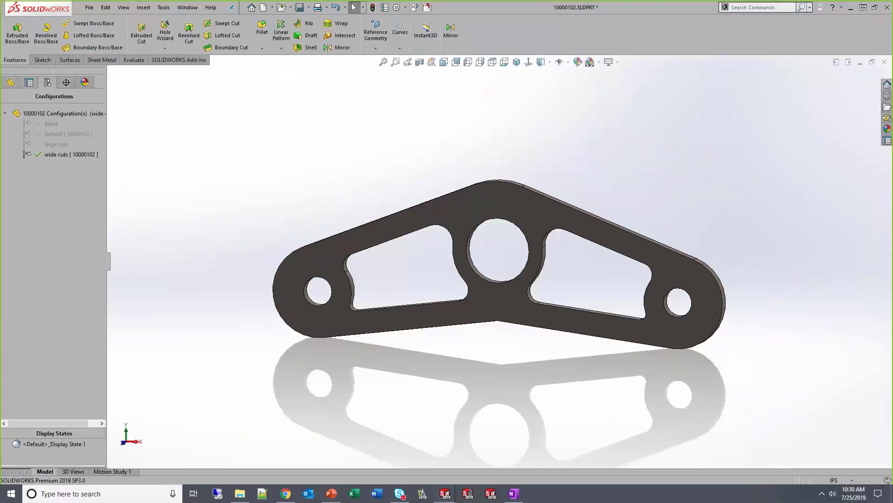
Show the dimensions of Boss-Extrude6 and open the horizontal distance between the two end holes for editing.
click(11, 84)
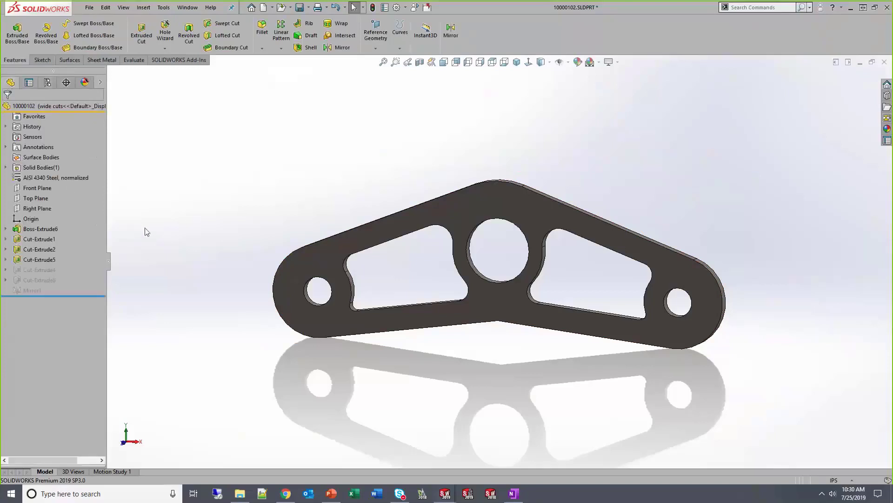
middle_drag(205, 225, 231, 233)
scroll(242, 236, up, 1)
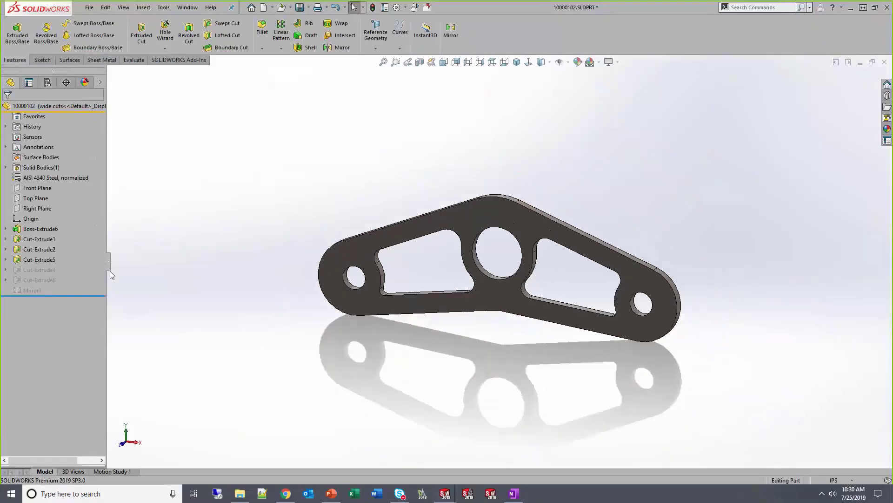
click(40, 228)
scroll(503, 162, up, 3)
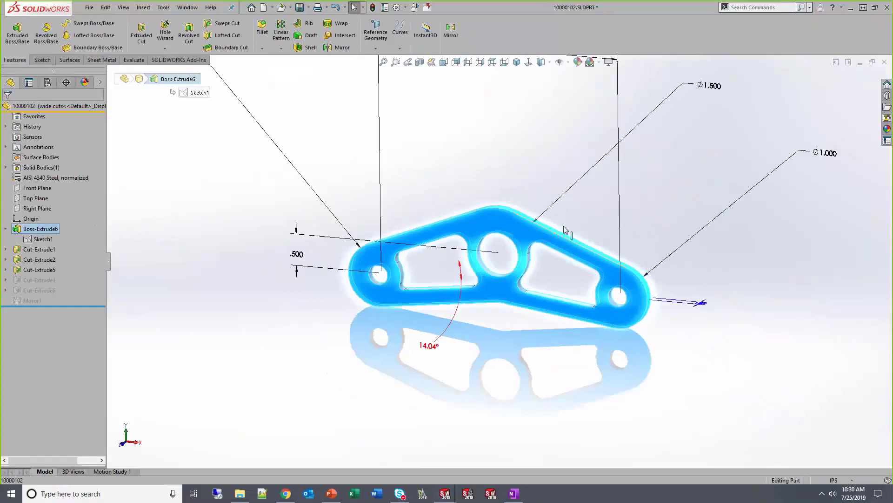
ctrl+middle_drag(502, 162, 446, 197)
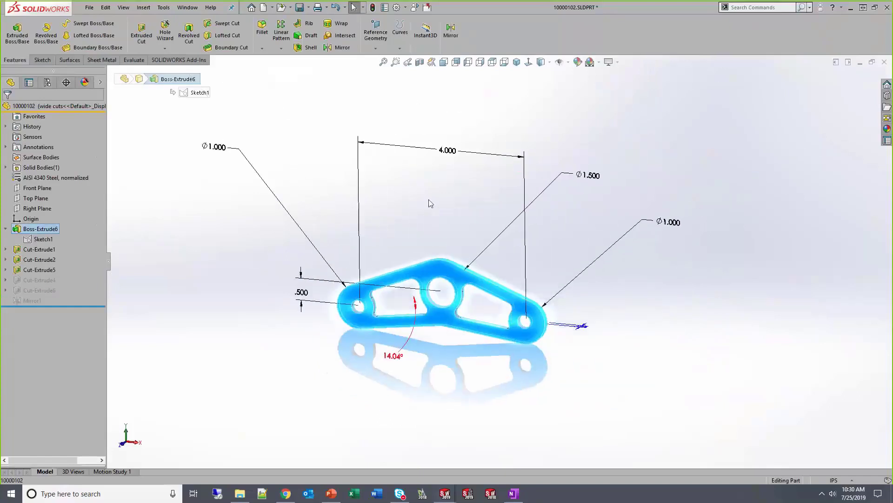
click(449, 156)
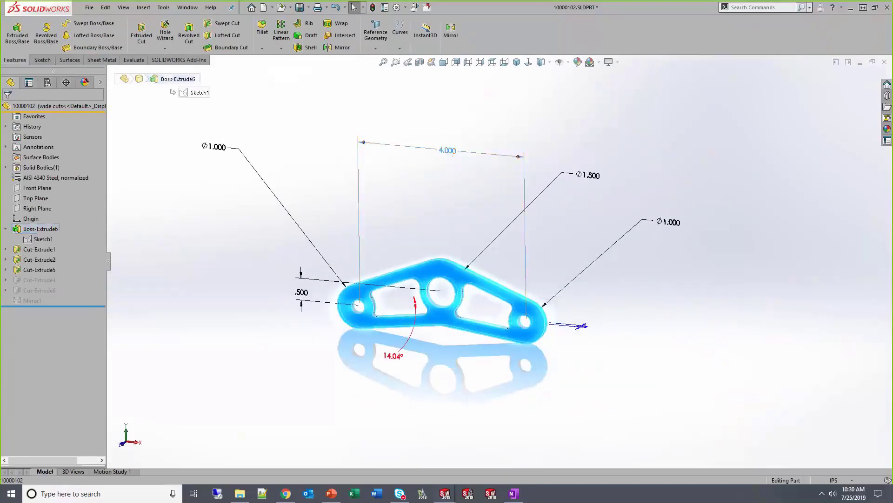
double_click(450, 156)
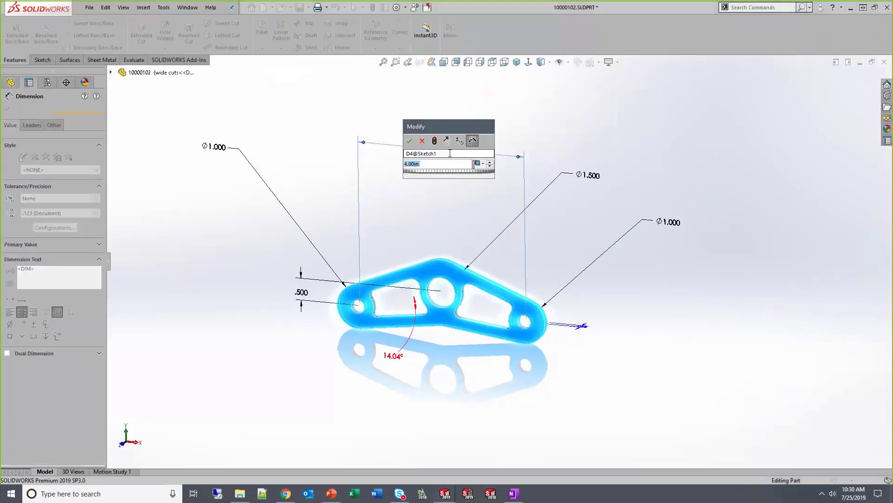
click(481, 164)
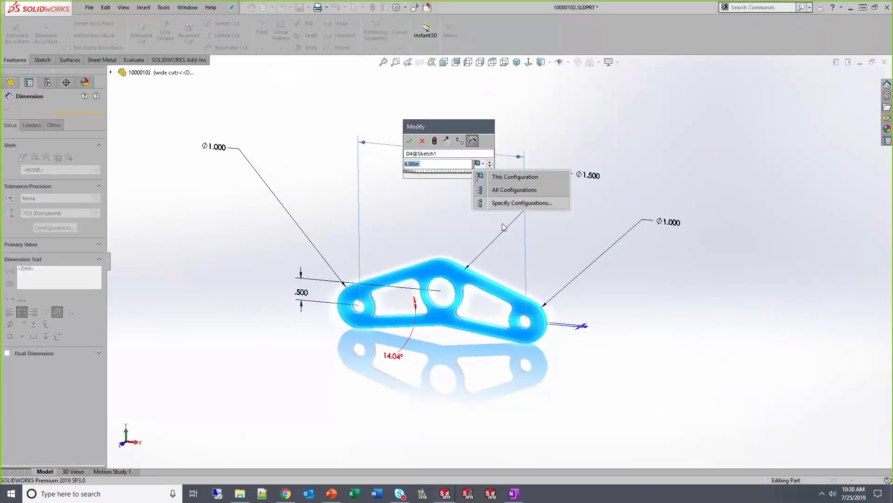
click(502, 190)
click(482, 164)
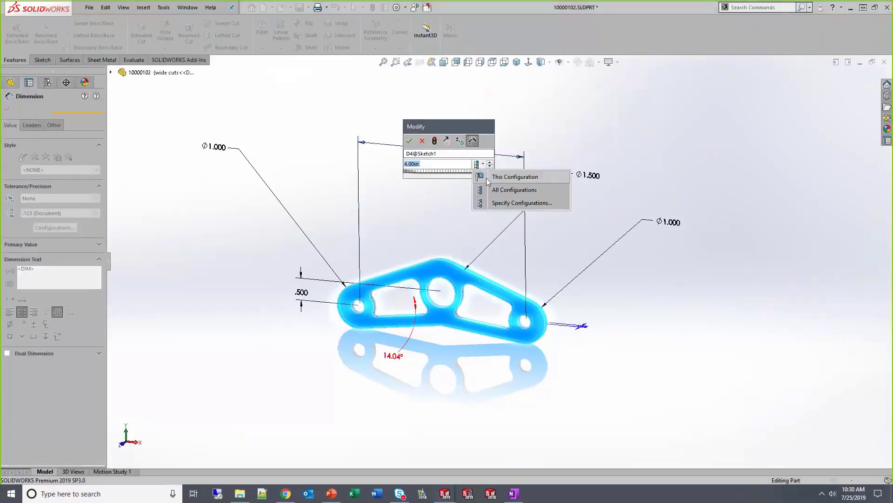
click(493, 203)
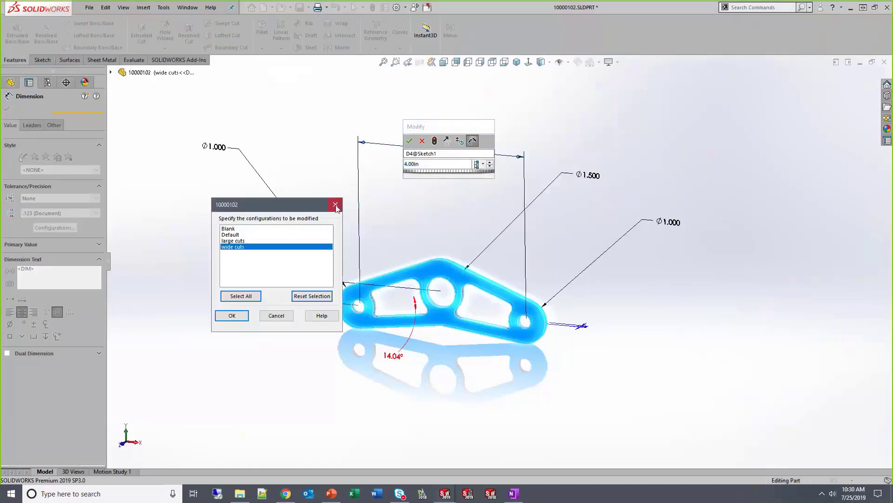
click(341, 205)
click(482, 164)
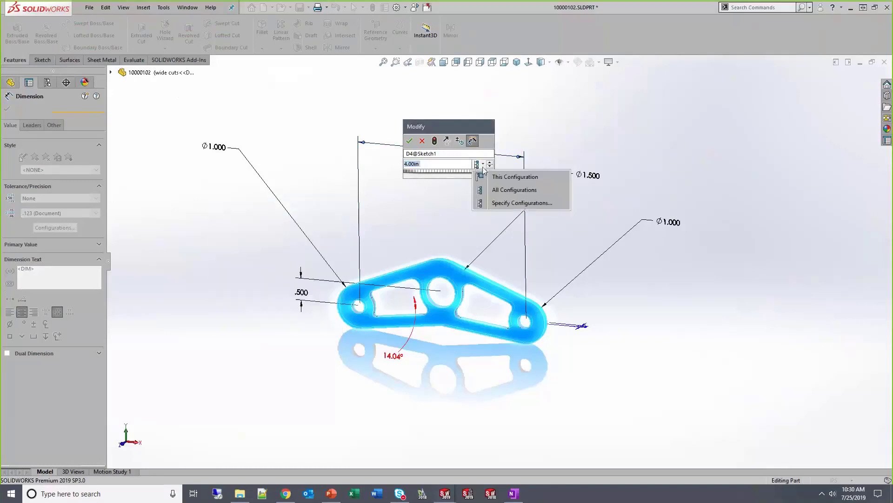
click(504, 179)
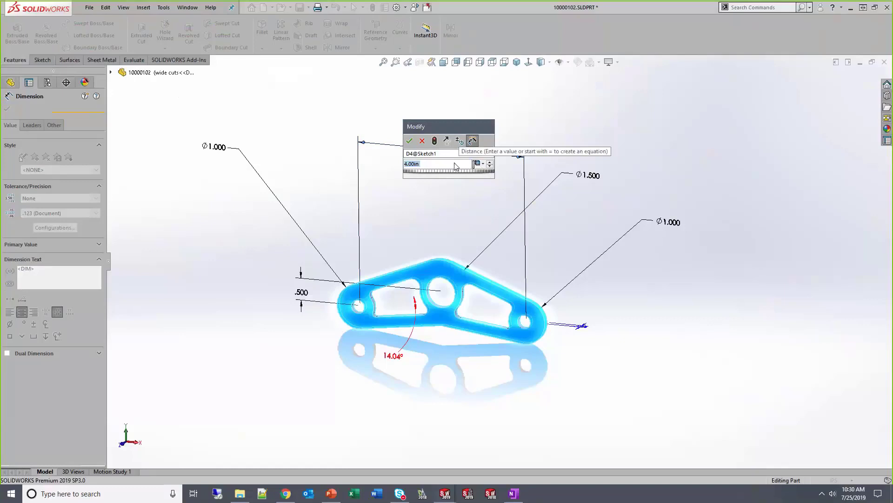
click(483, 164)
click(501, 190)
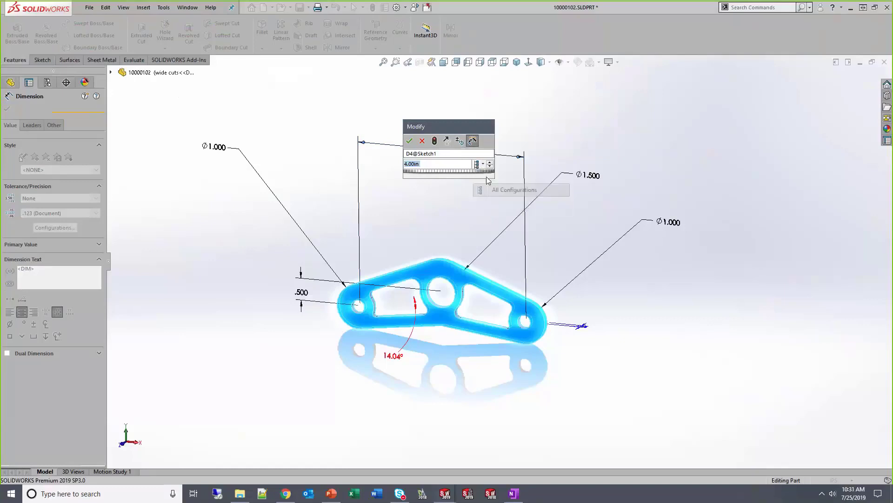
Set the distance between the end holes to 5 in for this configuration only and rebuild the part.
click(483, 164)
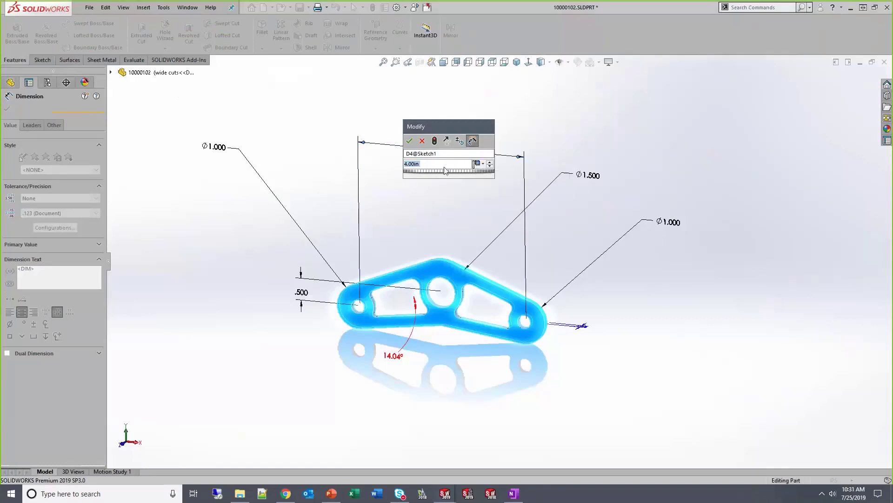
text(5)
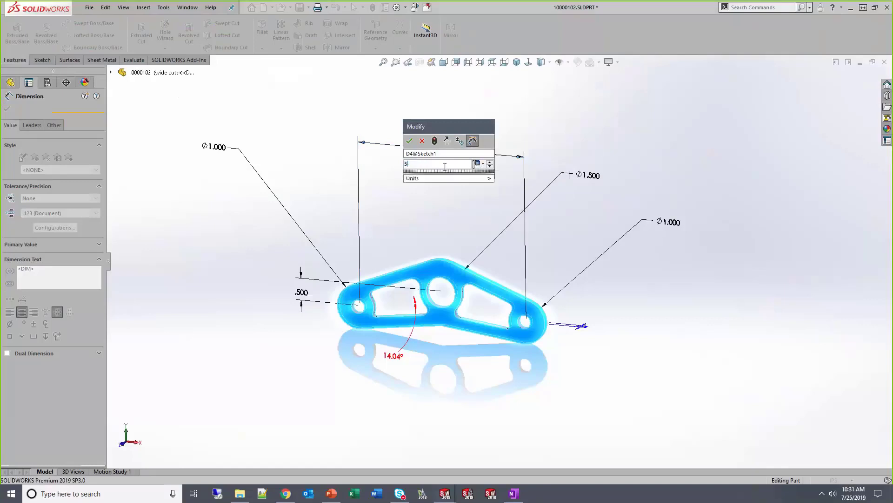
key(Return)
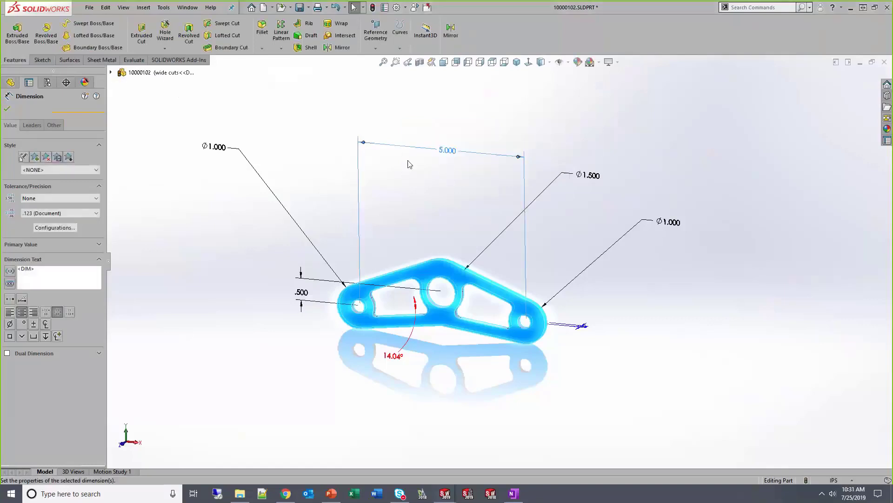
key(ctrl+b)
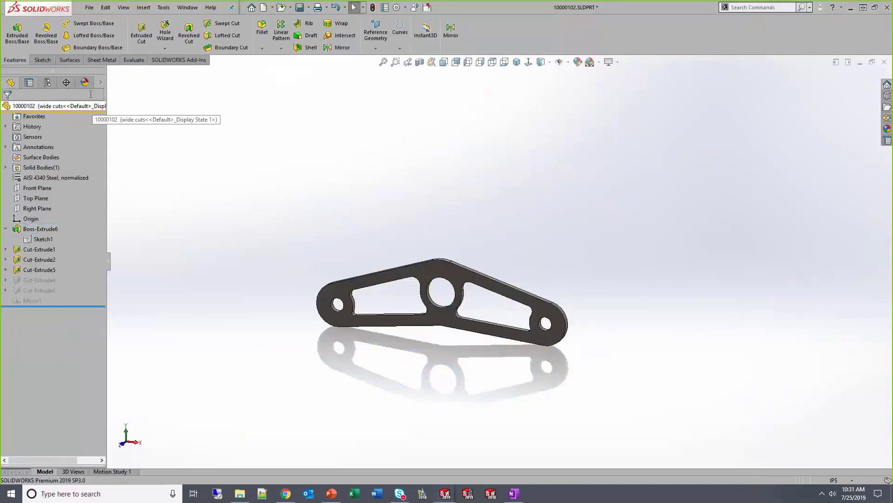
Compare the part's configurations by activating large cuts, wide cuts, Default and Blank, returning to wide cuts and large cuts.
click(47, 83)
double_click(60, 146)
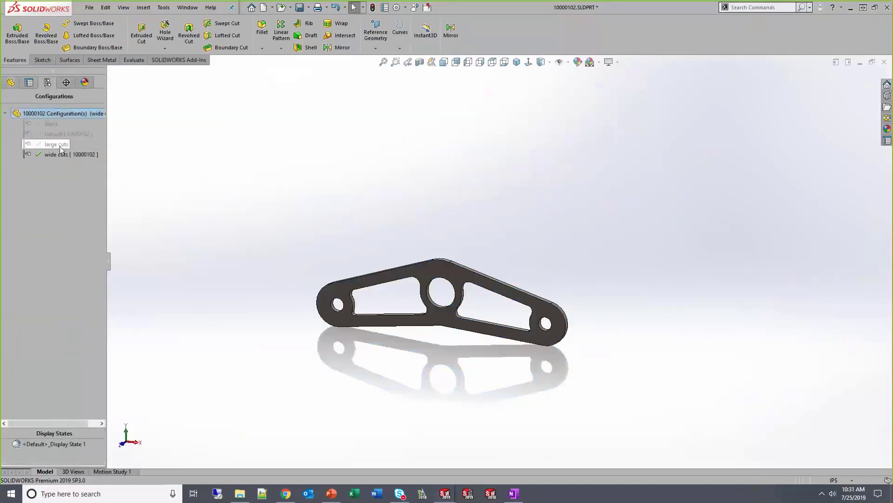
double_click(41, 156)
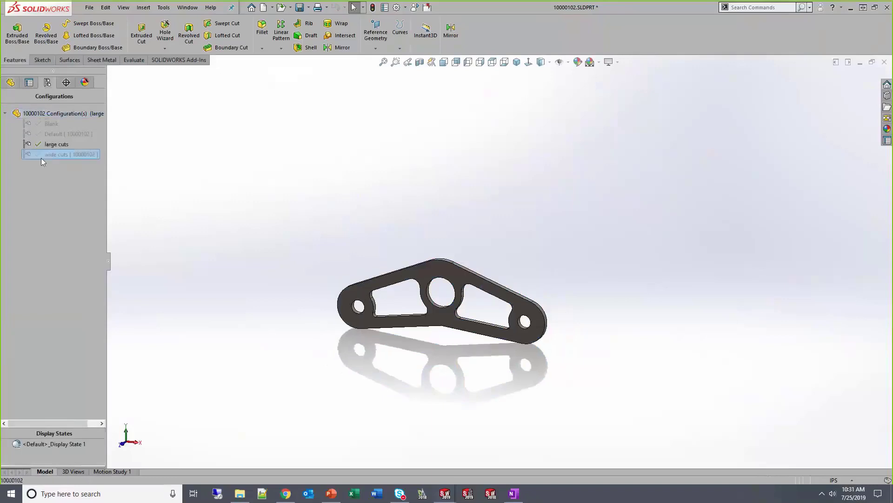
click(33, 135)
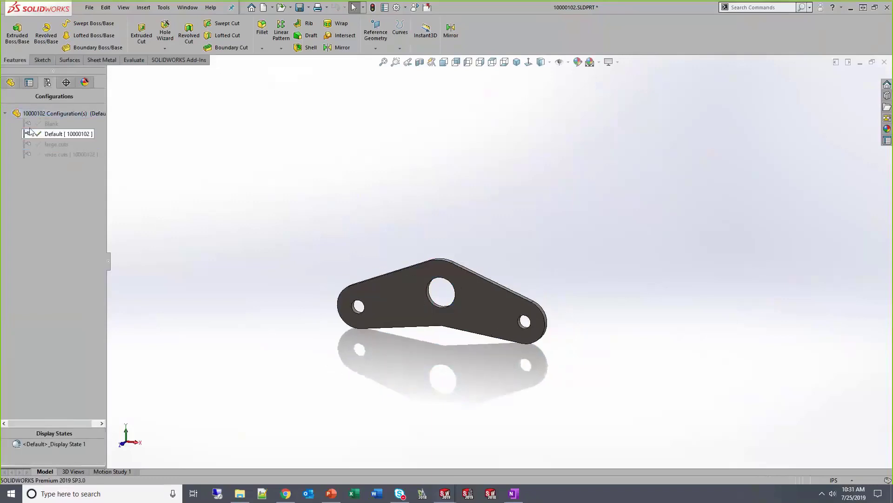
double_click(49, 124)
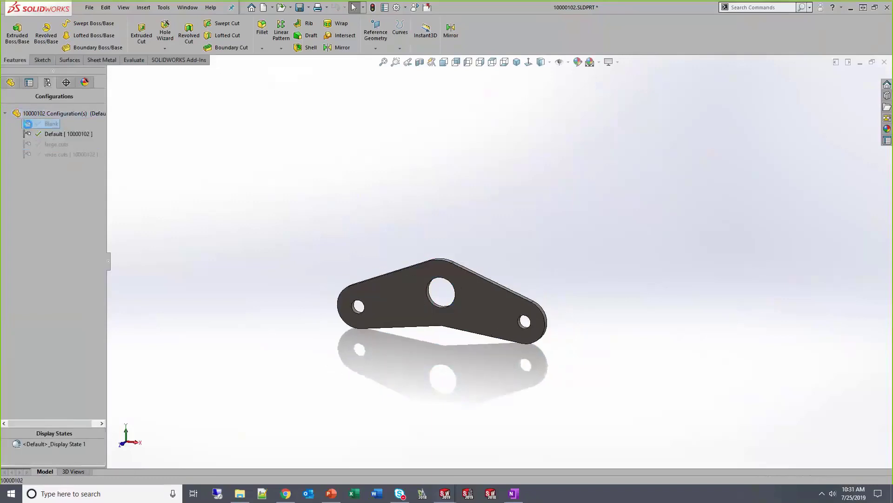
double_click(37, 154)
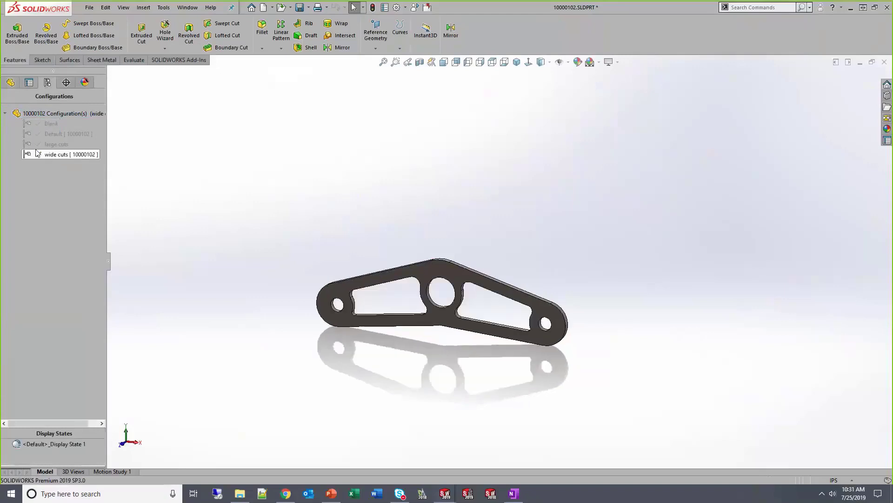
double_click(50, 145)
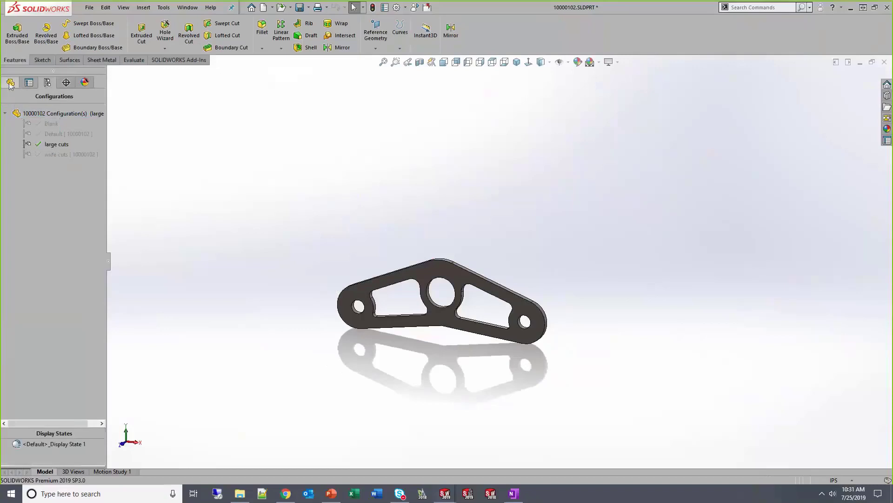
Activate the Default configuration and assign it Cast Alloy Steel, linking display states to configurations.
double_click(34, 134)
click(10, 82)
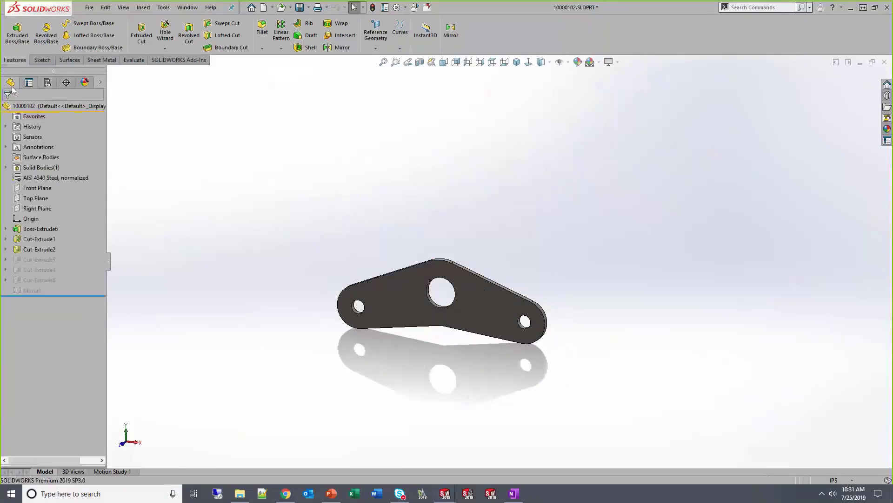
right_click(59, 180)
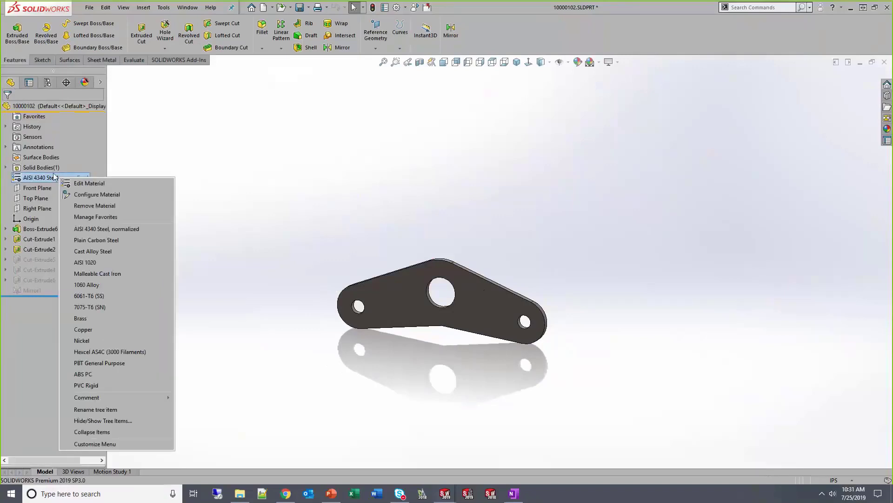
click(119, 251)
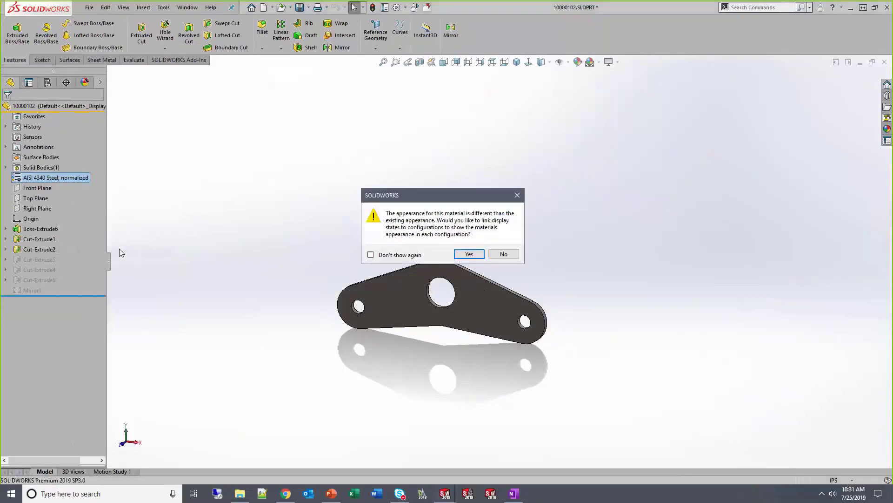
click(473, 254)
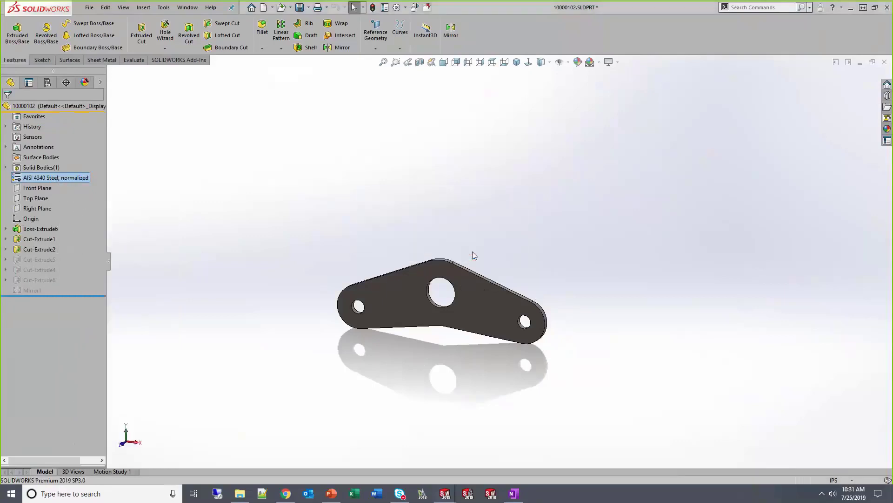
Activate the large cuts configuration and change its material to 6061-T6 (SS).
click(47, 82)
double_click(56, 144)
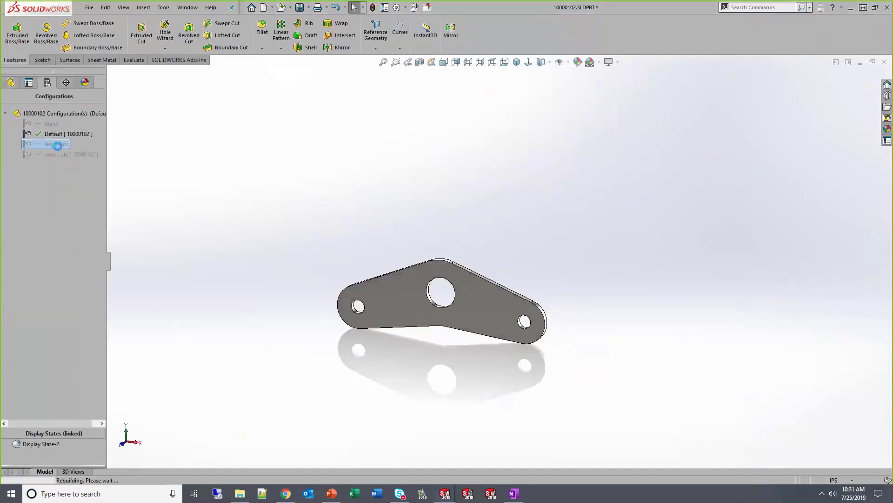
click(10, 82)
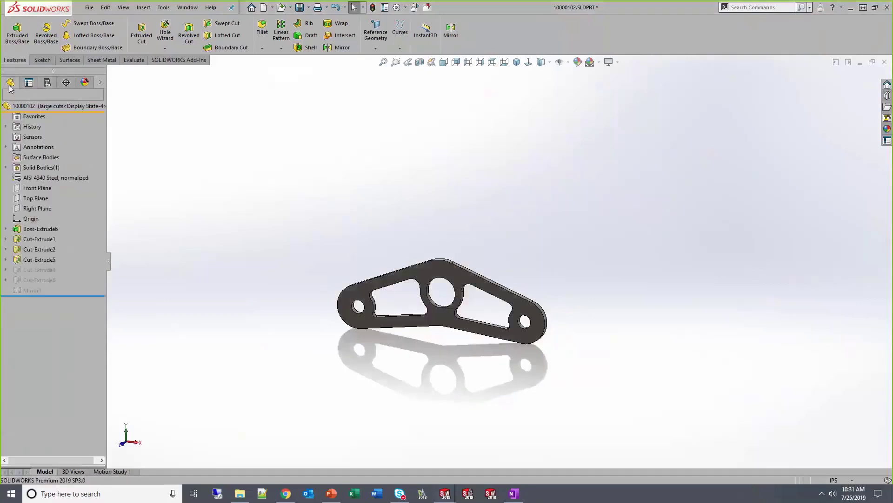
right_click(55, 179)
click(111, 295)
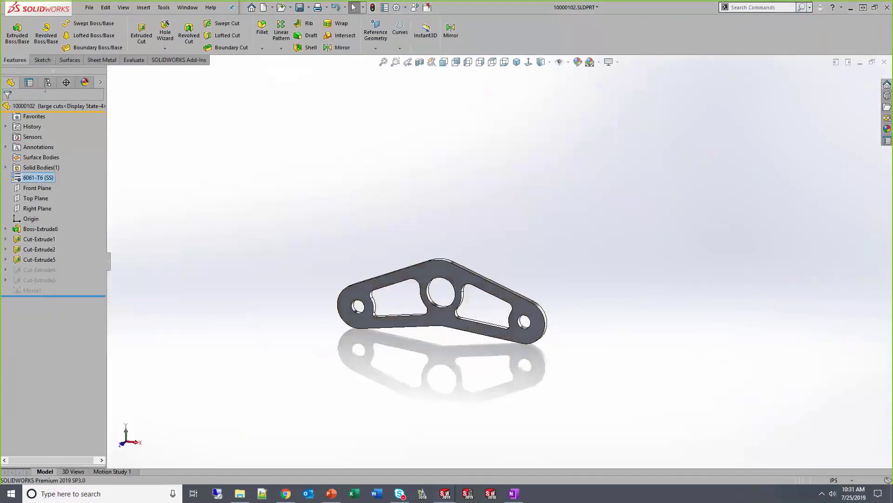
Activate the wide cuts configuration and change its material to Copper.
click(47, 82)
double_click(59, 154)
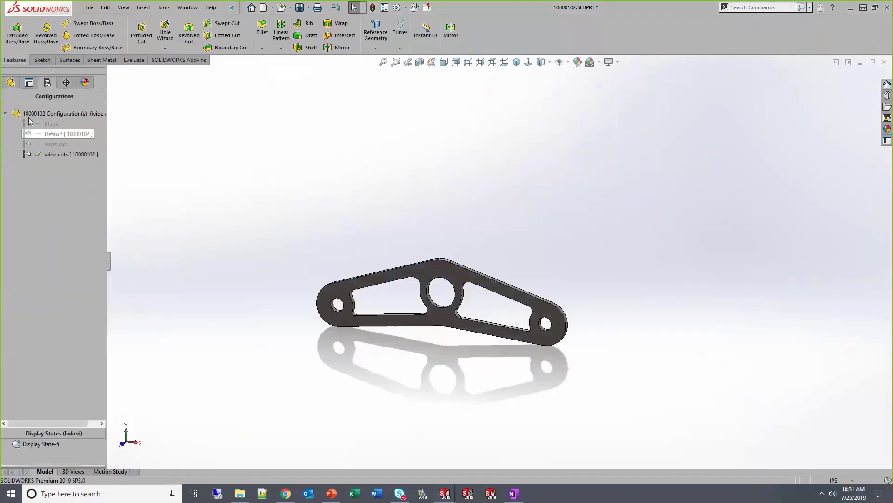
click(10, 83)
right_click(51, 180)
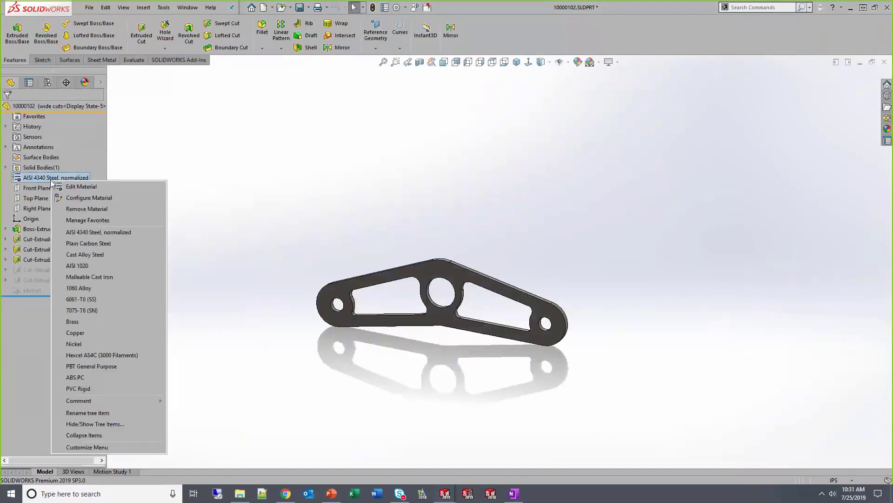
click(102, 328)
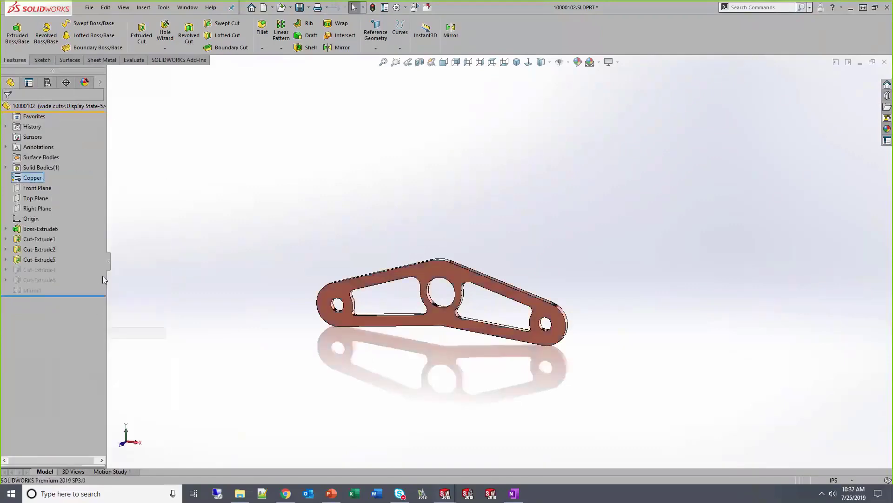
Check the materials and shapes by activating Default, large cuts, wide cuts, Default again and Blank.
click(49, 85)
double_click(50, 134)
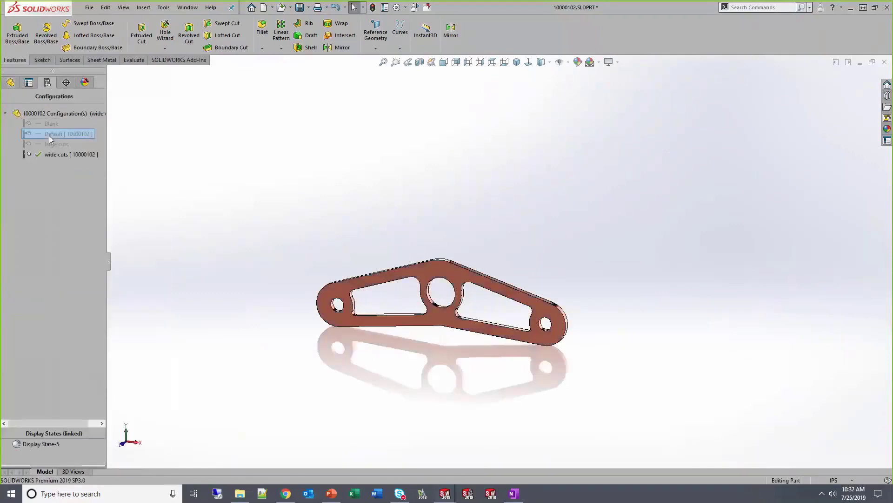
double_click(52, 144)
double_click(55, 155)
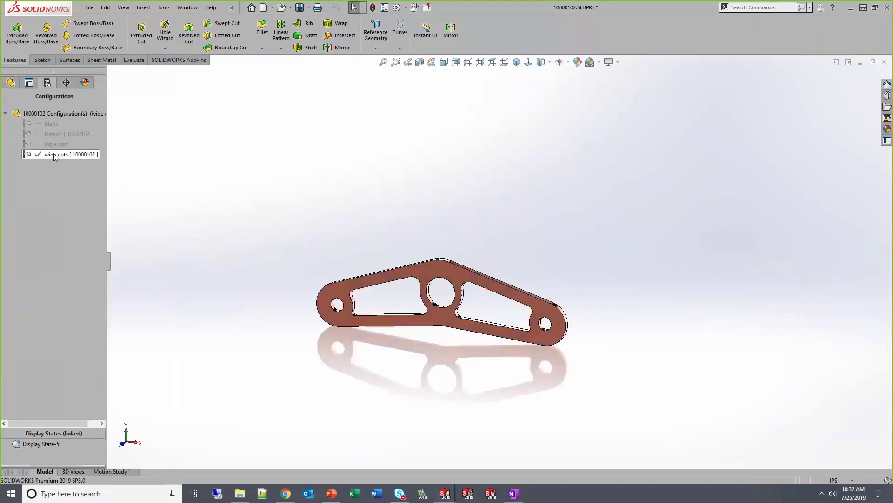
double_click(51, 134)
double_click(51, 124)
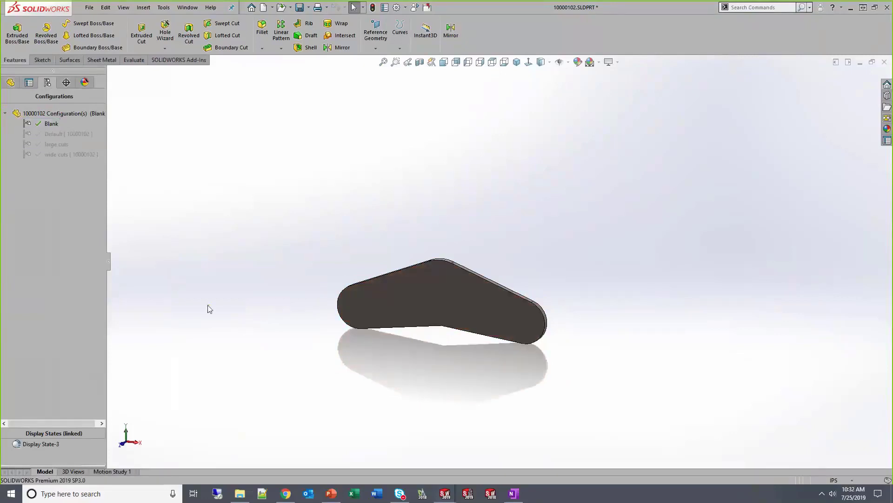
key(alt+Tab)
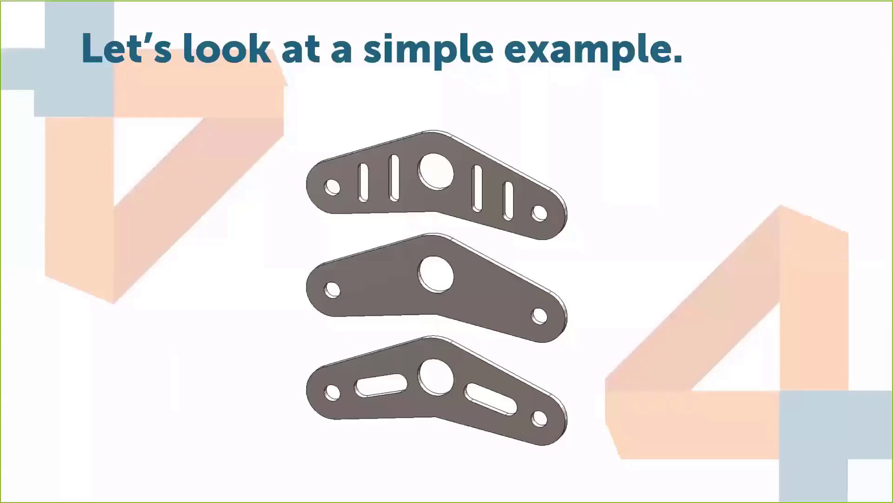
key(Right)
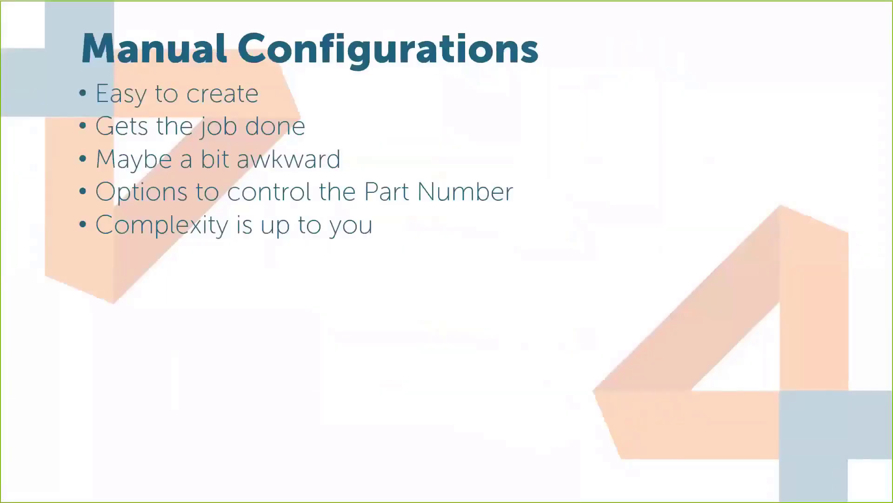
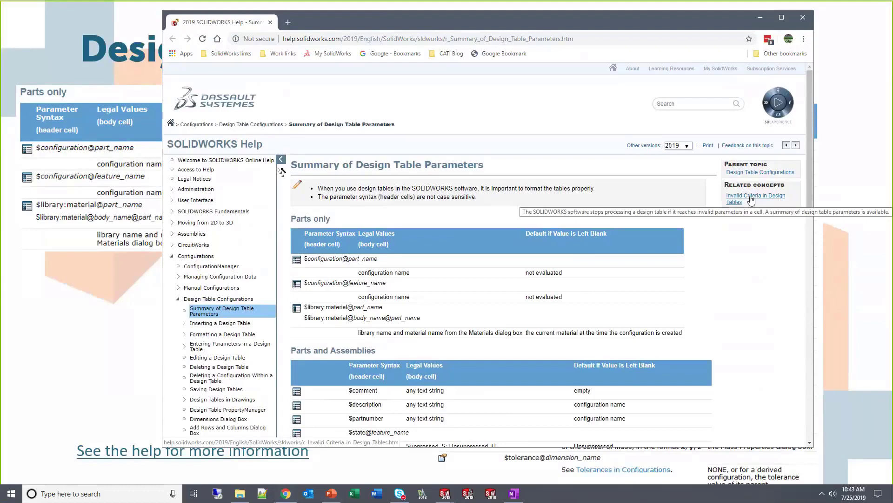
scroll(644, 314, down, 2)
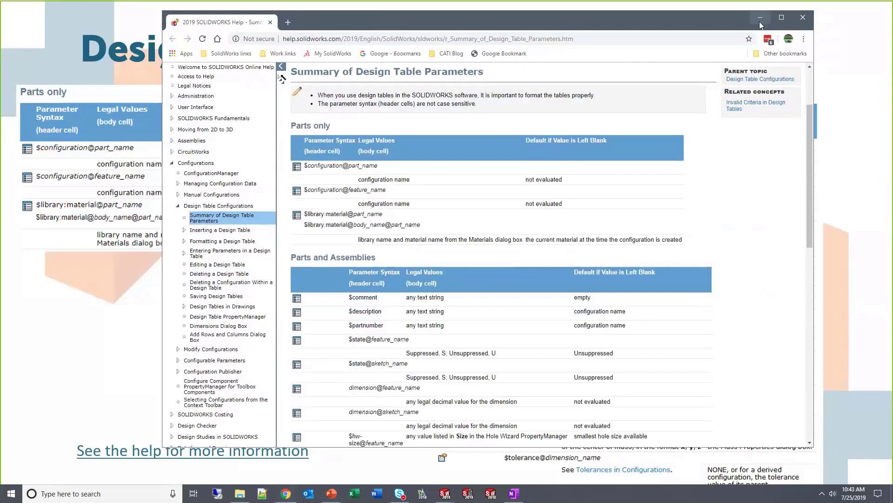
scroll(618, 150, up, 2)
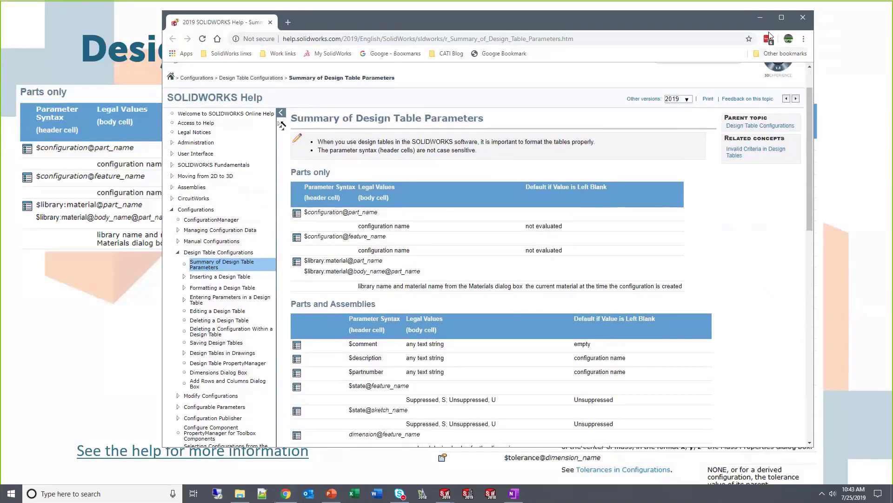
click(760, 18)
key(Right)
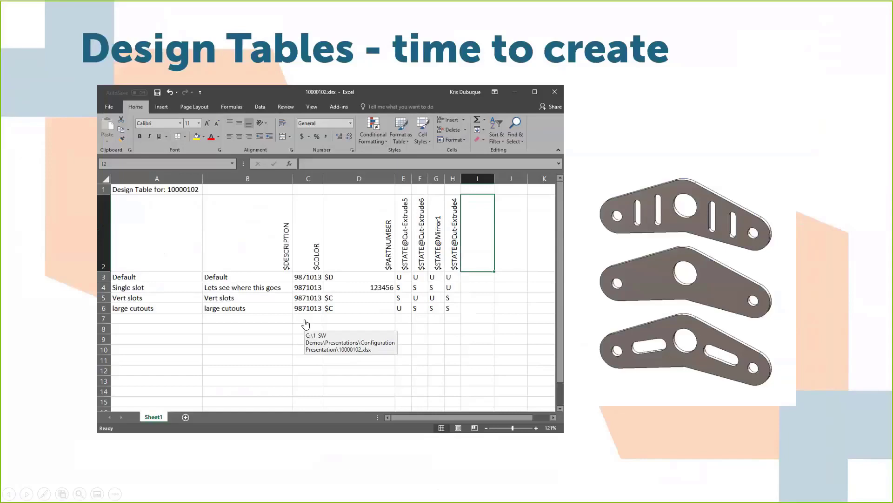
Switch back to SOLIDWORKS and review the part by activating the Default, large cuts and wide cuts configurations in turn.
key(alt+Tab)
key(Tab)
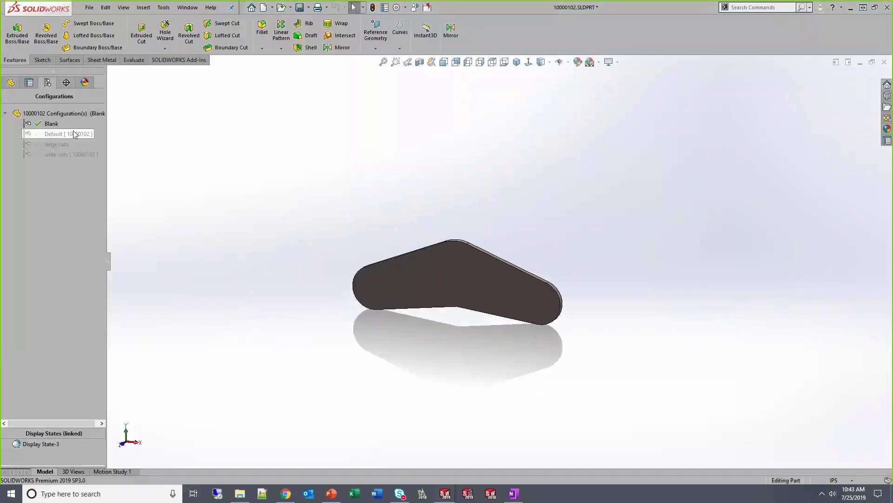
double_click(56, 134)
double_click(58, 144)
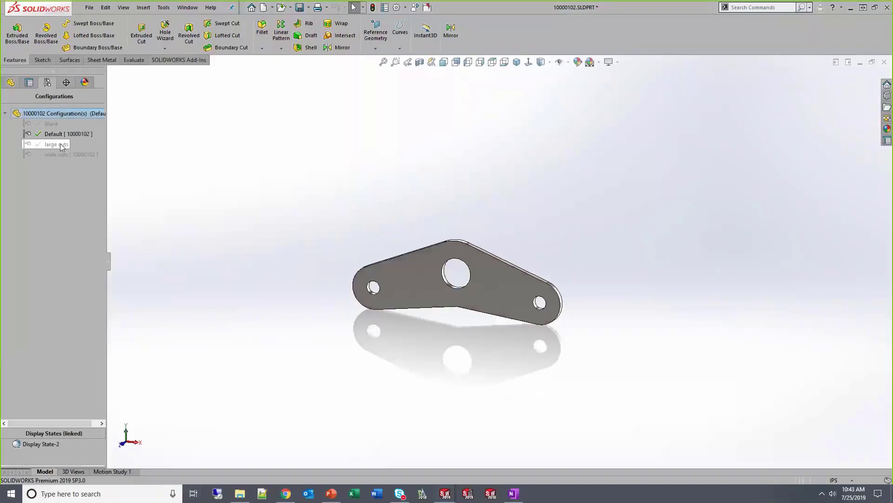
double_click(57, 154)
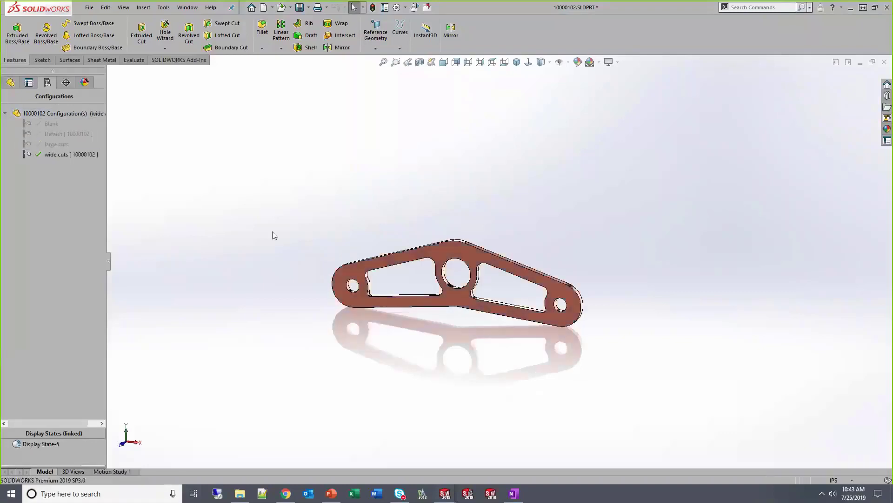
Insert an auto-created design table into the part, with model edits allowed to update the table.
click(10, 82)
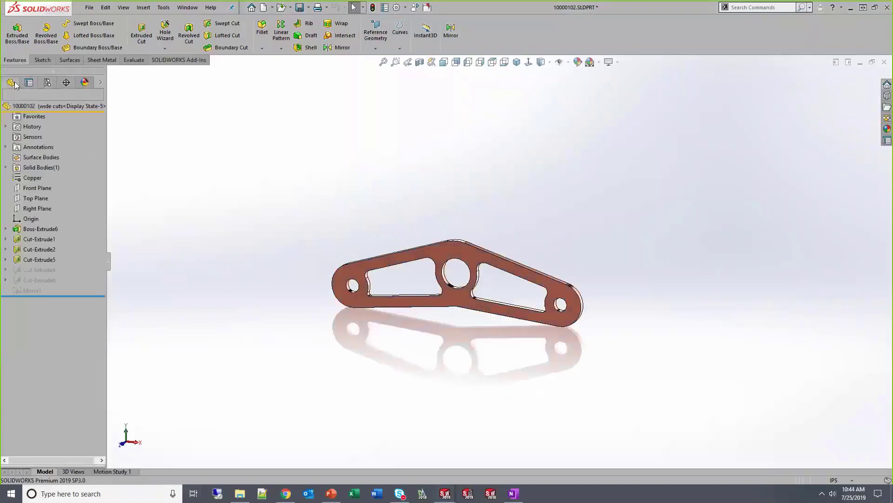
click(141, 8)
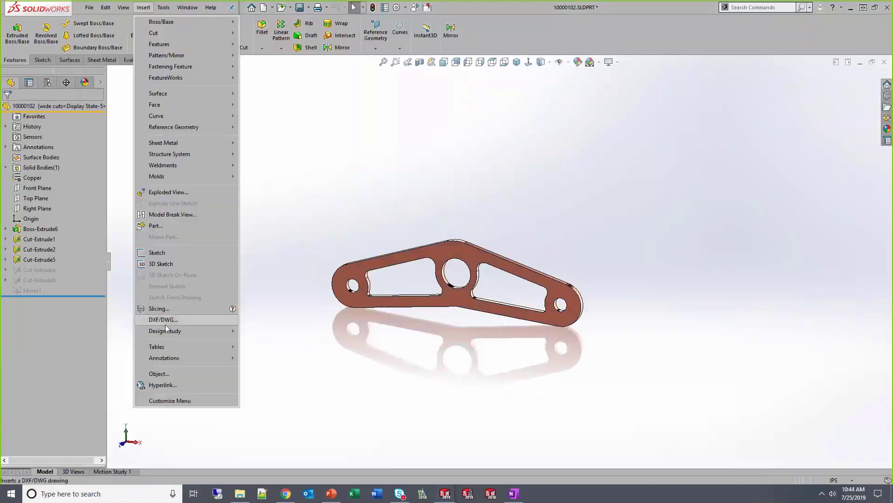
mouse_move(174, 347)
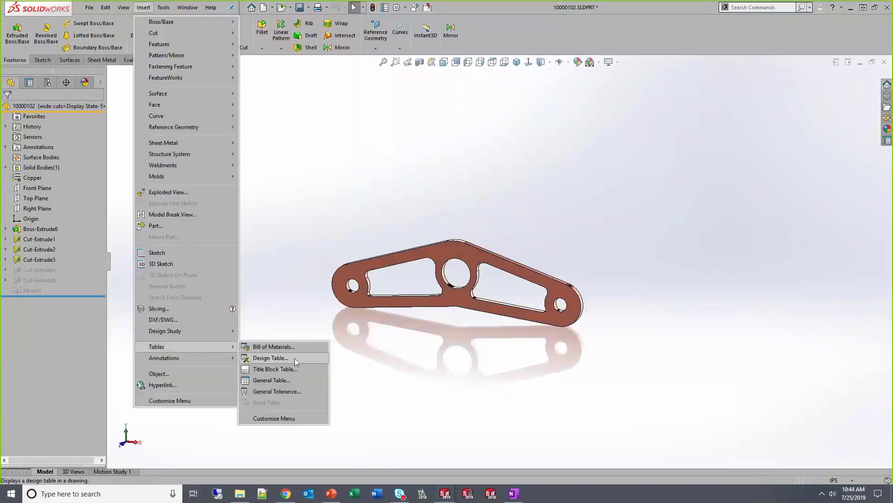
click(294, 358)
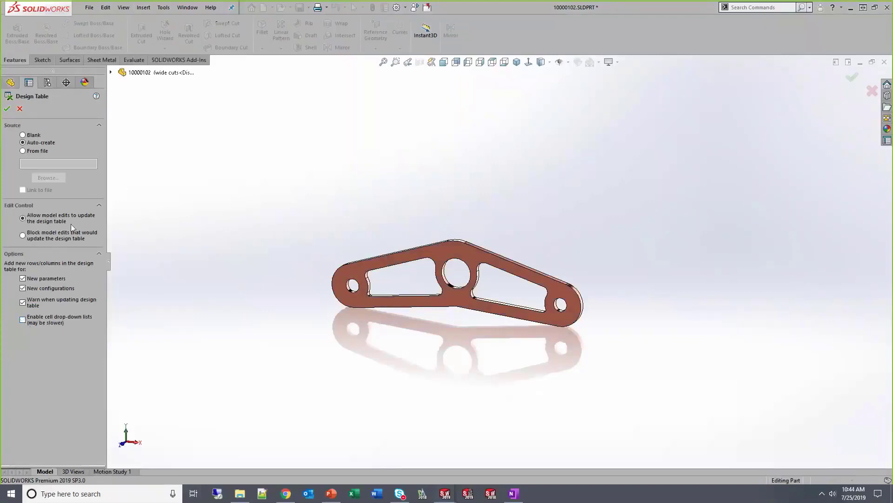
click(7, 108)
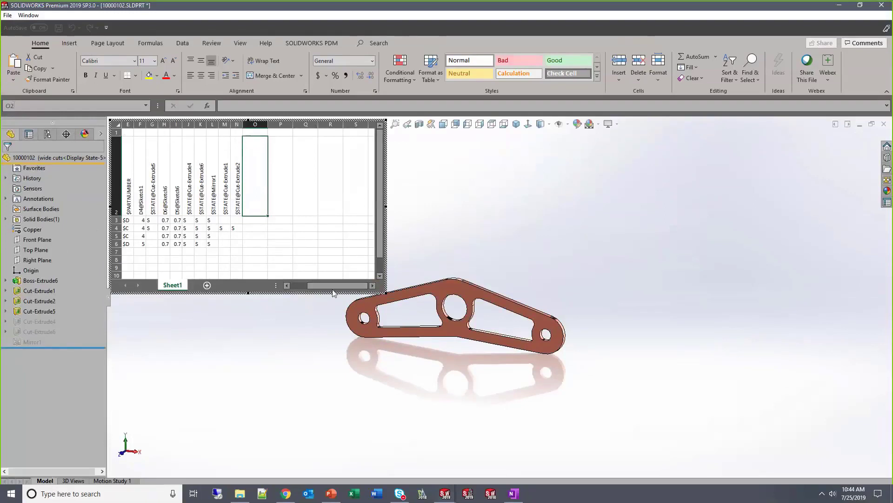
Widen the design table frame to show every column, shorten it below the configuration rows, and close the table.
drag(333, 286, 316, 286)
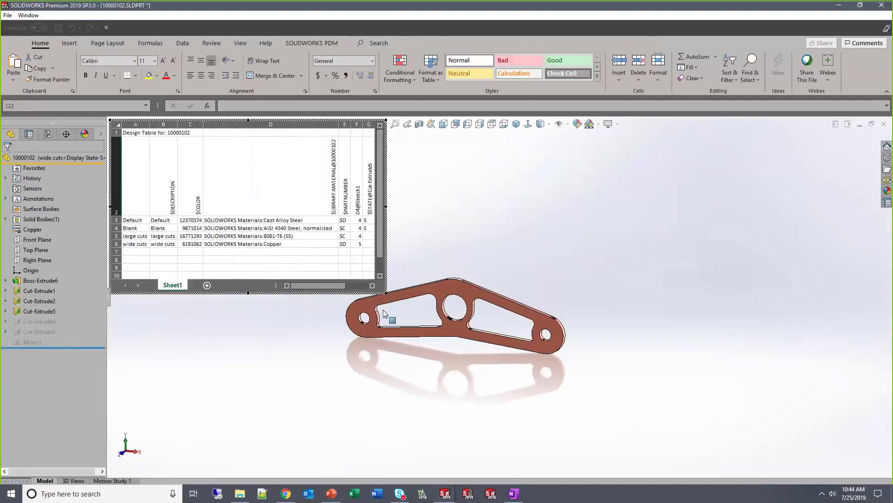
drag(386, 205, 521, 216)
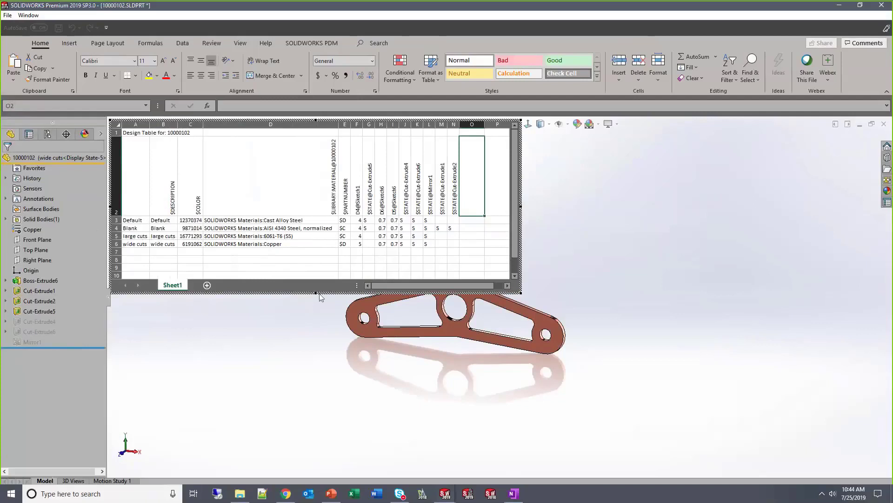
mouse_move(317, 293)
mouse_down()
mouse_move(318, 354)
mouse_move(317, 280)
mouse_up()
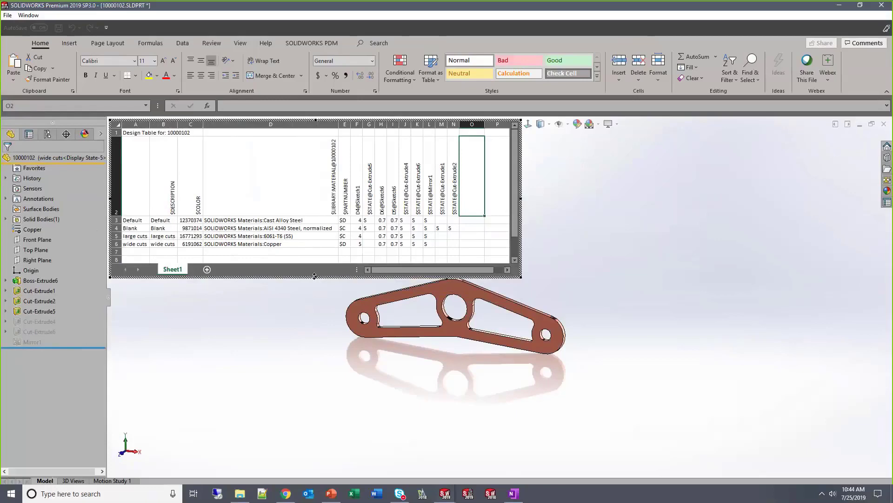
click(304, 321)
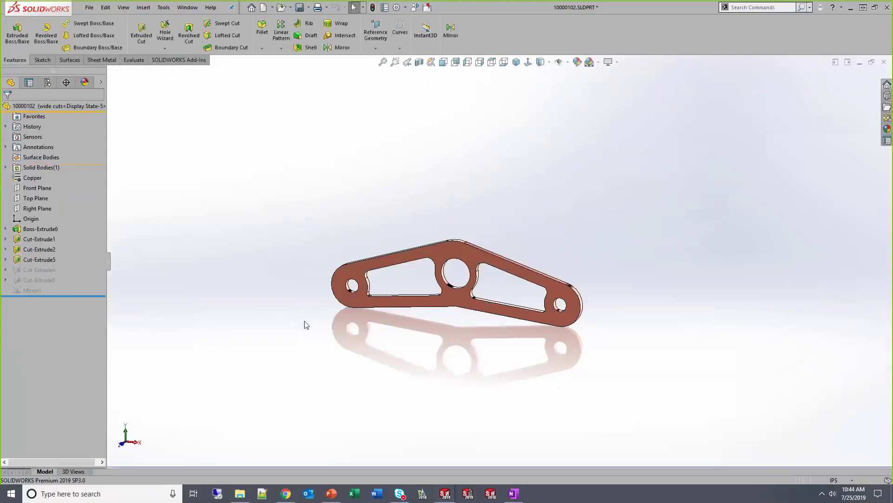
Open the part's existing design table for editing from the configuration list.
click(47, 82)
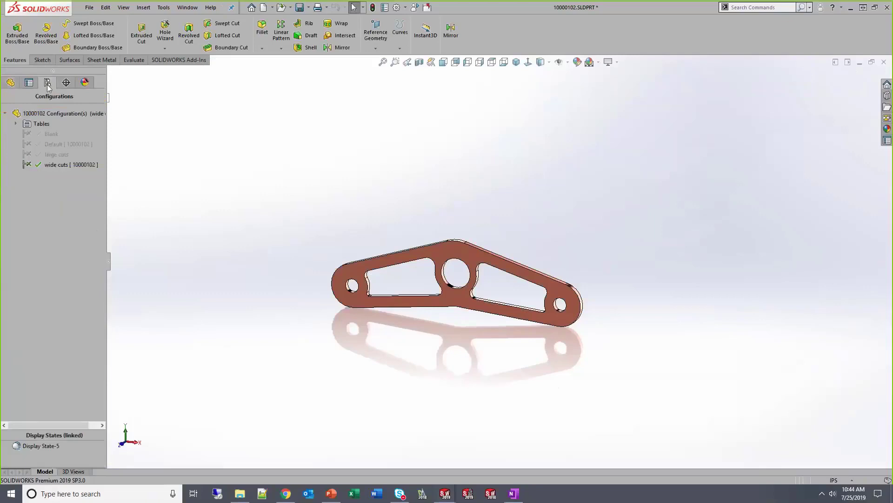
click(16, 124)
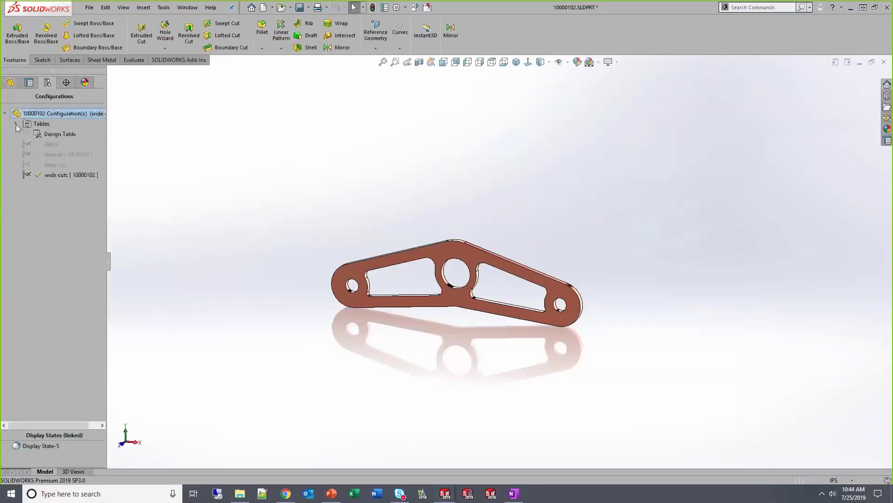
right_click(49, 135)
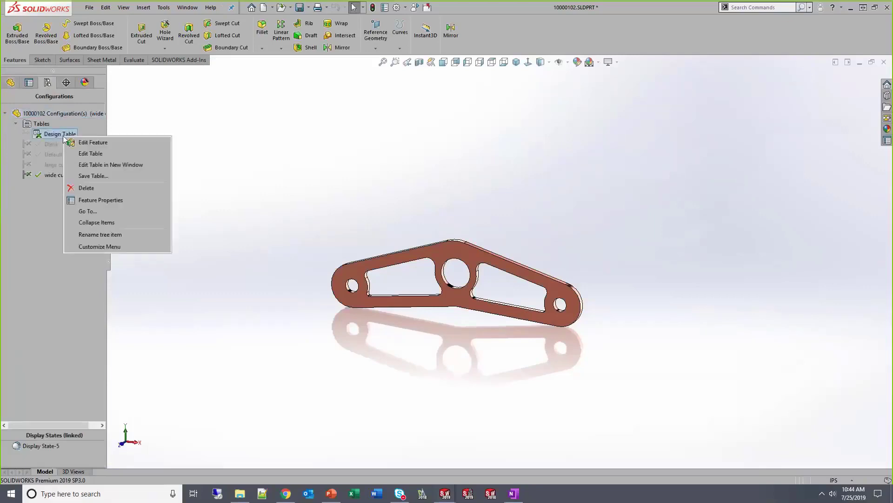
click(111, 153)
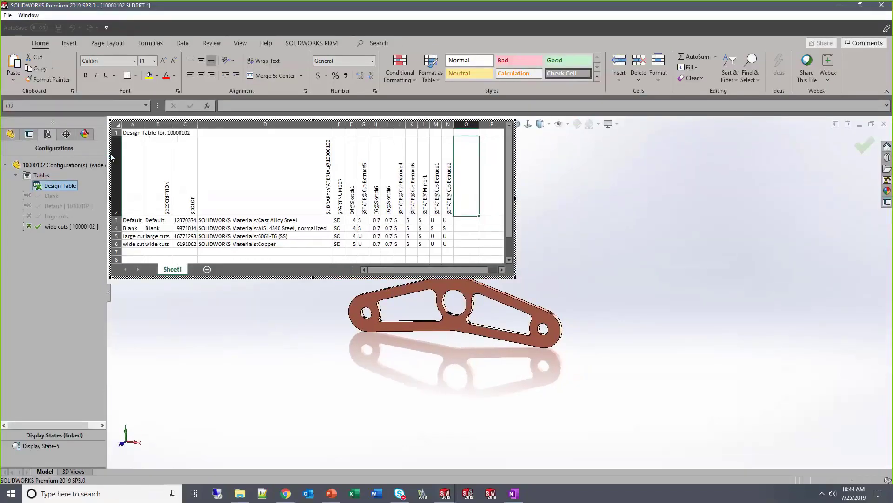
Fit column A to its contents and enlarge the font of the whole design table to 18.
double_click(144, 122)
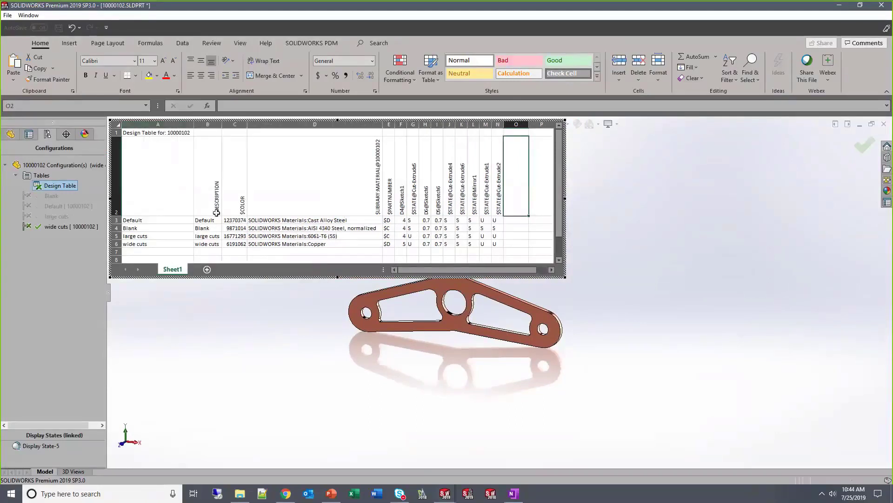
click(118, 125)
click(162, 61)
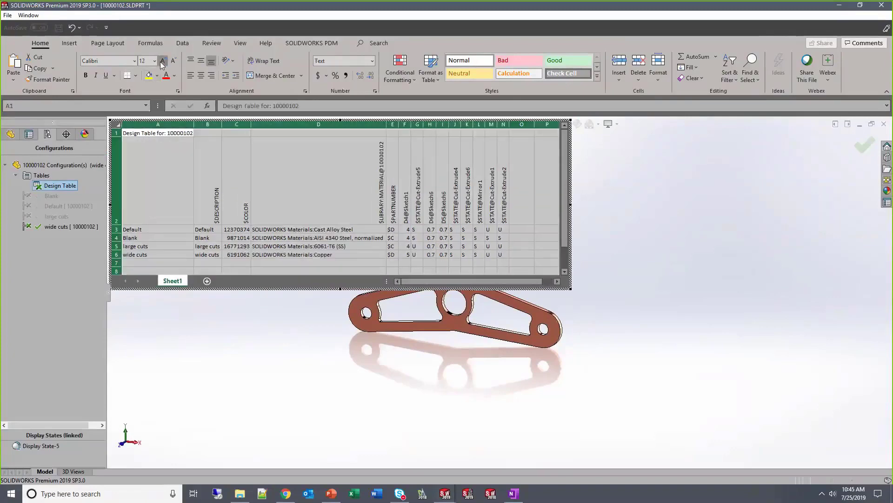
click(162, 61)
click(162, 61)
click(162, 61)
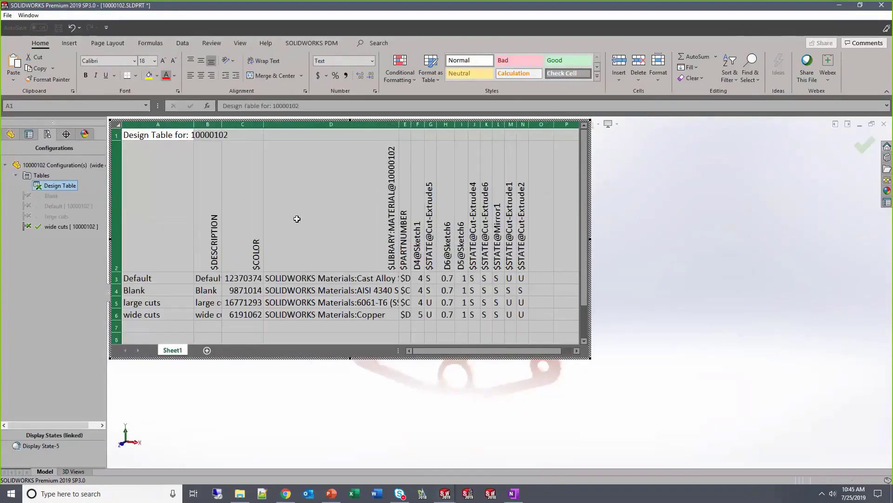
Fit the material column to its contents, widen the part number column slightly, and inspect the description, color and part number entries.
click(297, 218)
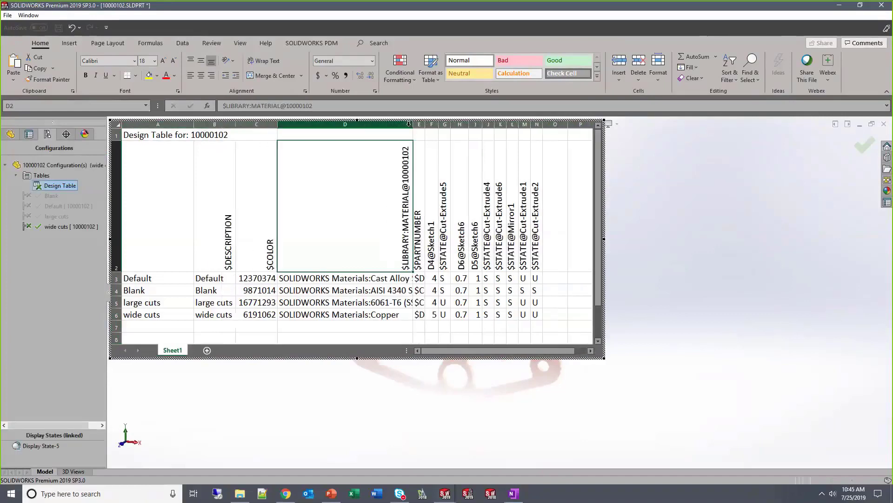
double_click(409, 123)
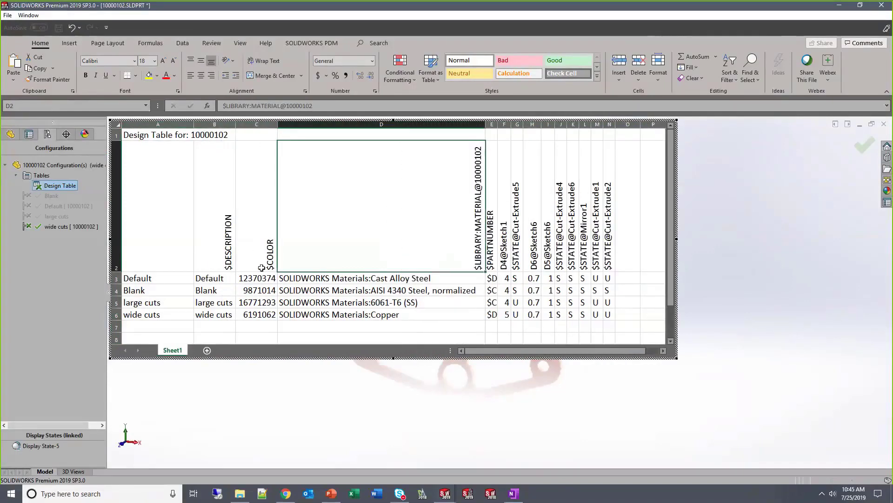
click(218, 263)
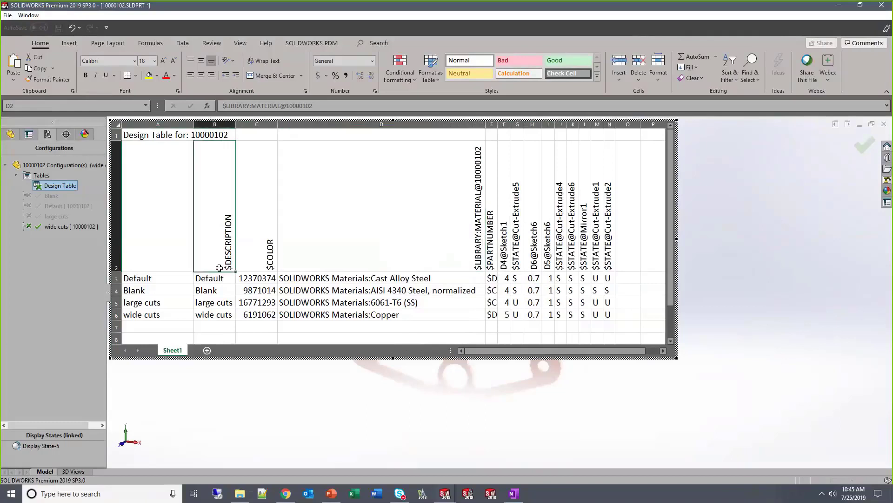
click(255, 264)
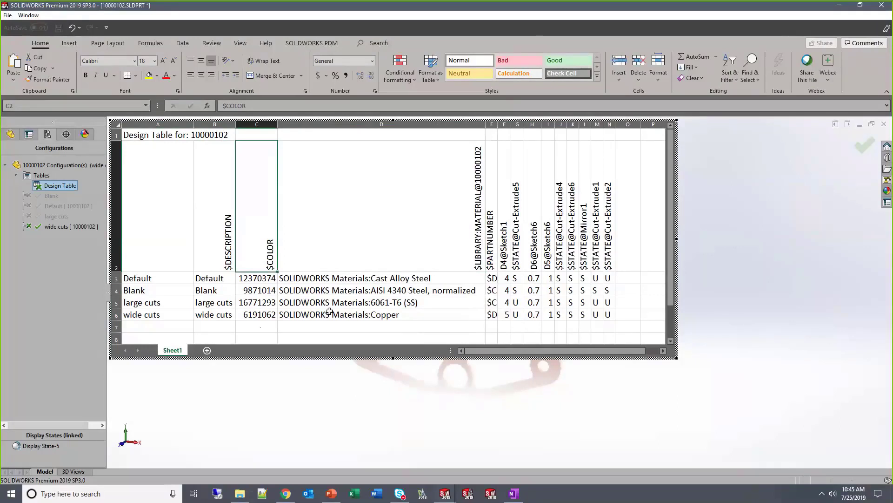
drag(498, 125, 503, 124)
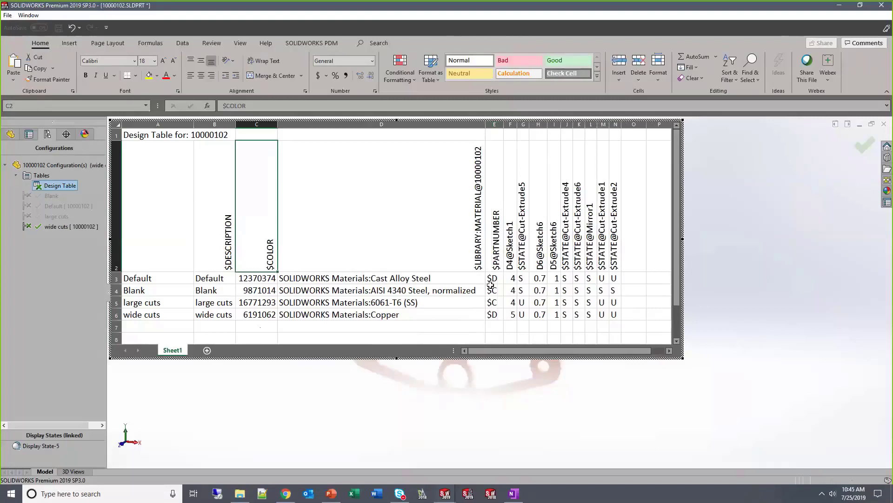
click(496, 279)
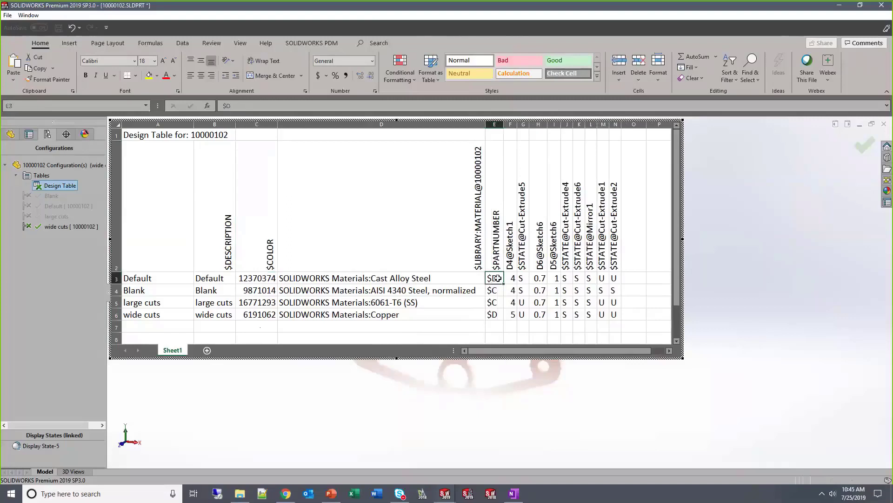
click(497, 290)
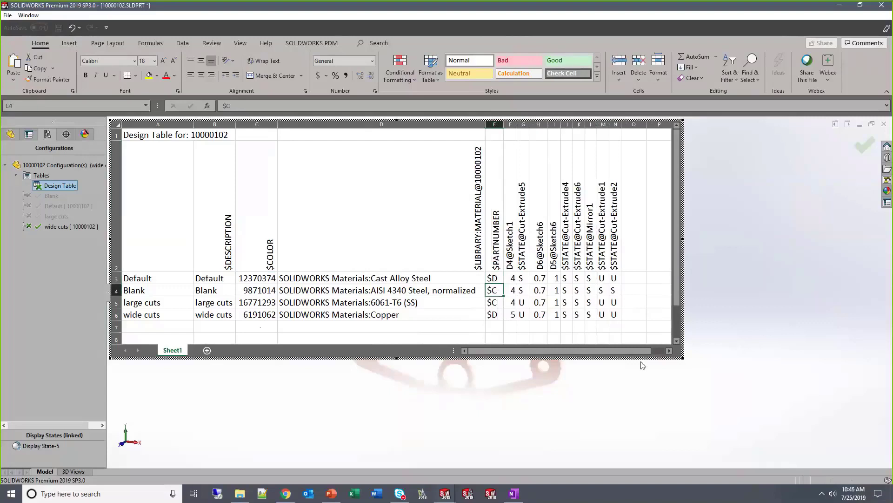
Enlarge the design table frame downward and add a new configuration row named "vertical cuts" below wide cuts.
drag(686, 372, 688, 394)
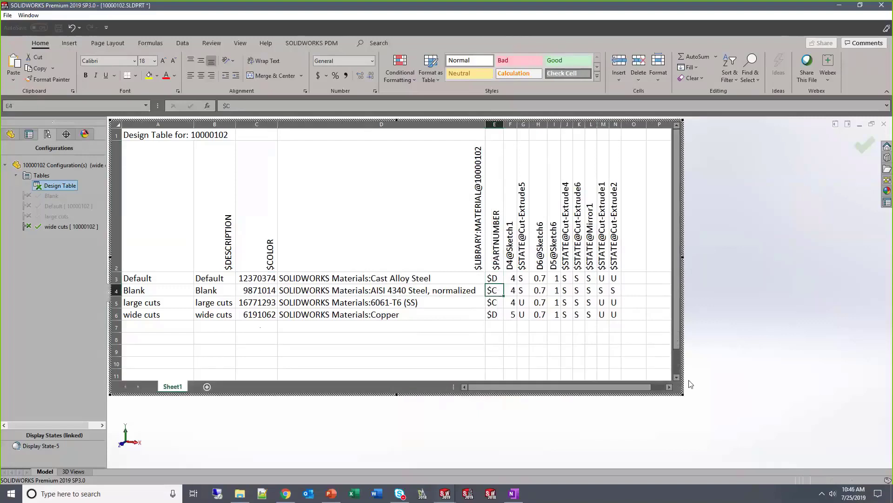
click(159, 327)
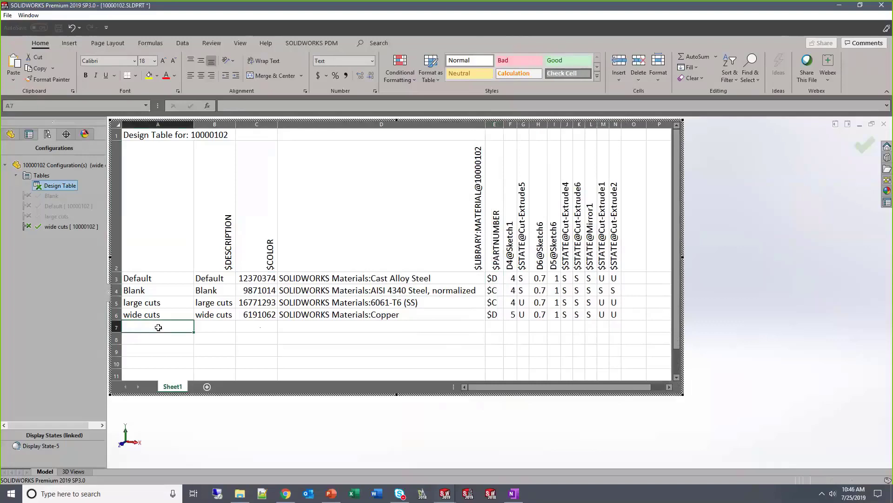
text(vertic)
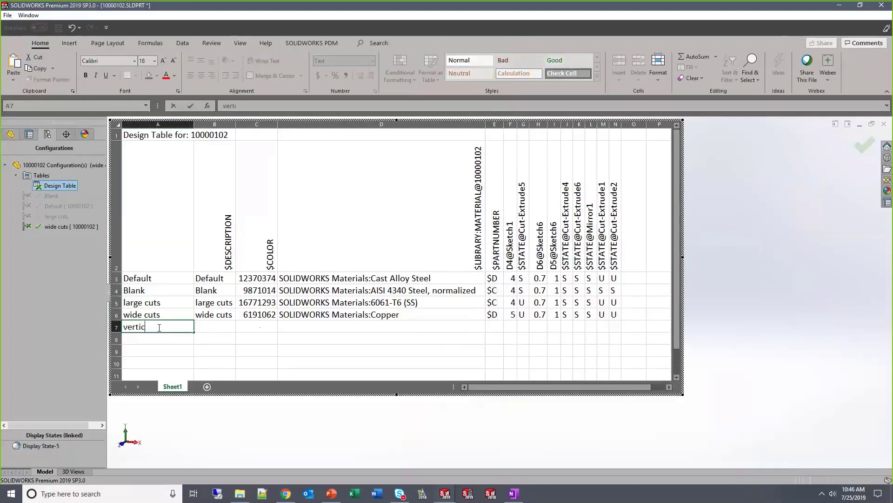
text(al cuts)
Identify the vertical-slot features in the feature tree and enter u for Cut-Extrude6 and Mirror1 in the vertical cuts row.
click(10, 134)
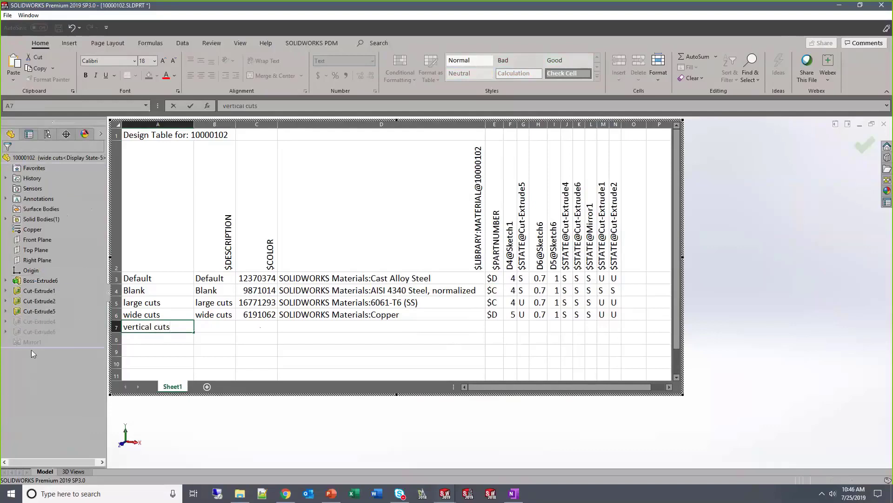
mouse_move(46, 334)
click(628, 248)
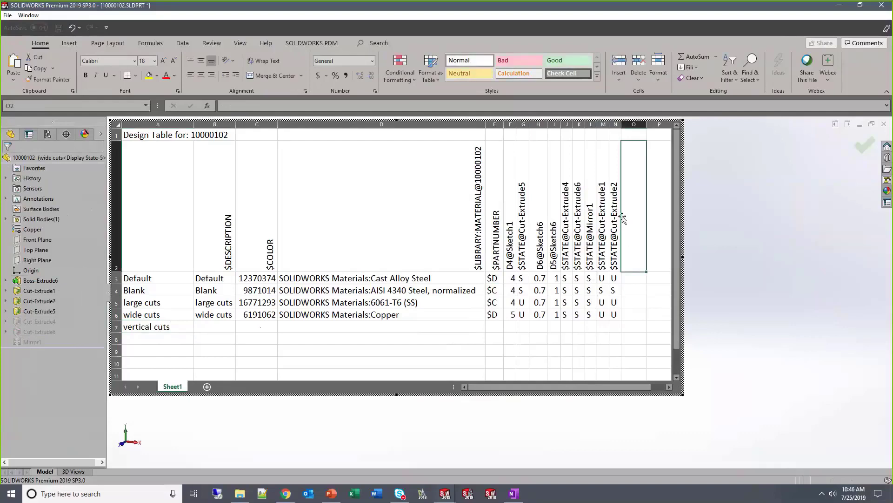
click(45, 332)
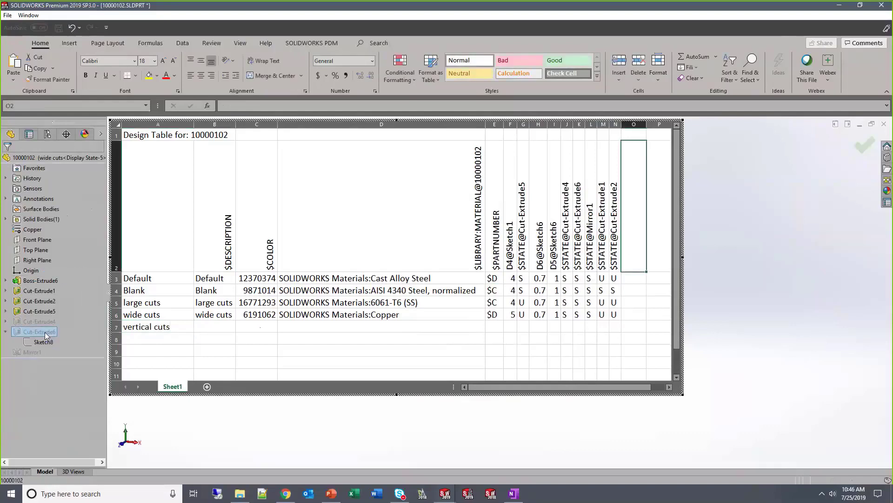
click(25, 353)
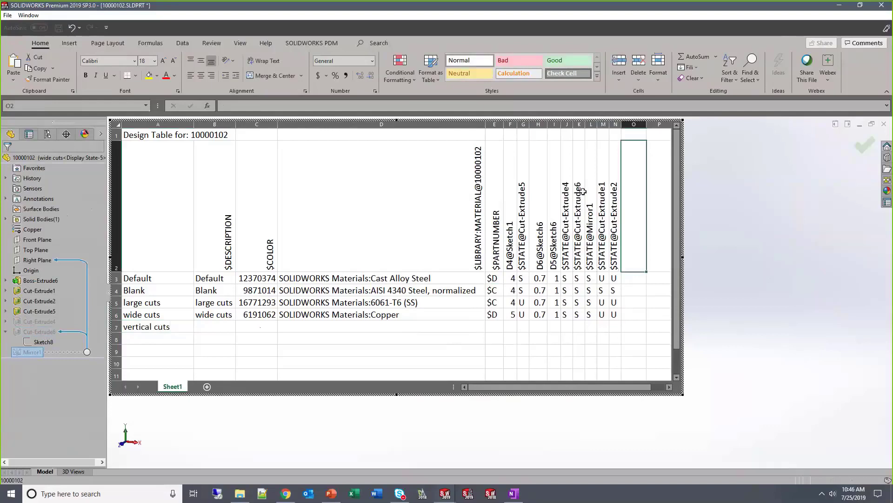
click(576, 227)
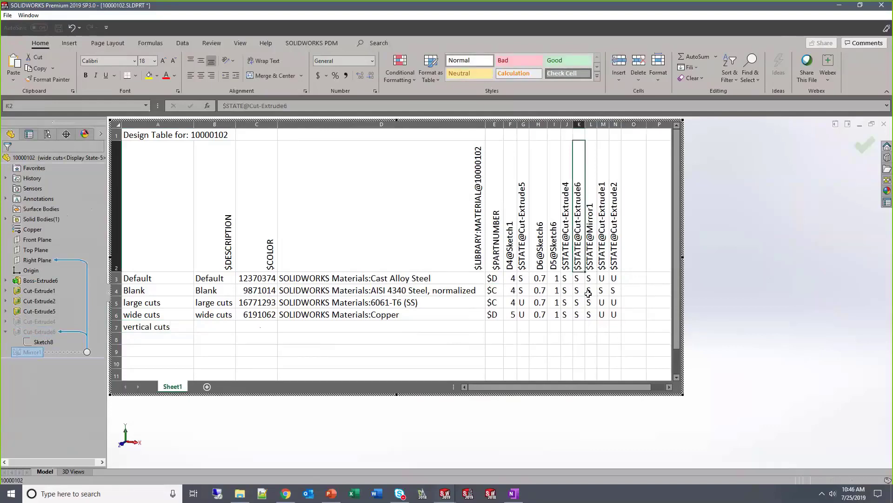
click(577, 325)
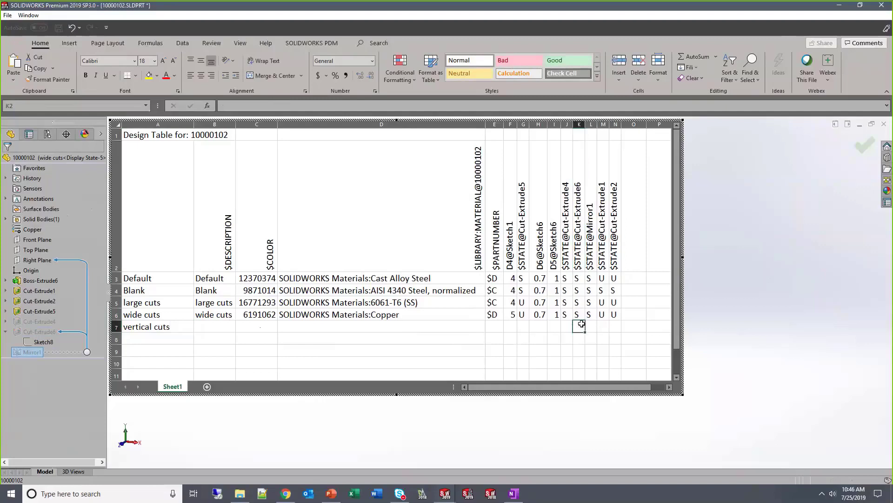
text(u)
click(590, 328)
text(u)
Enter s for Cut-Extrude1, Cut-Extrude2, Cut-Extrude4 and Cut-Extrude5 in the vertical cuts row to suppress them.
click(605, 329)
text(s)
click(616, 327)
text(s)
click(566, 327)
text(s)
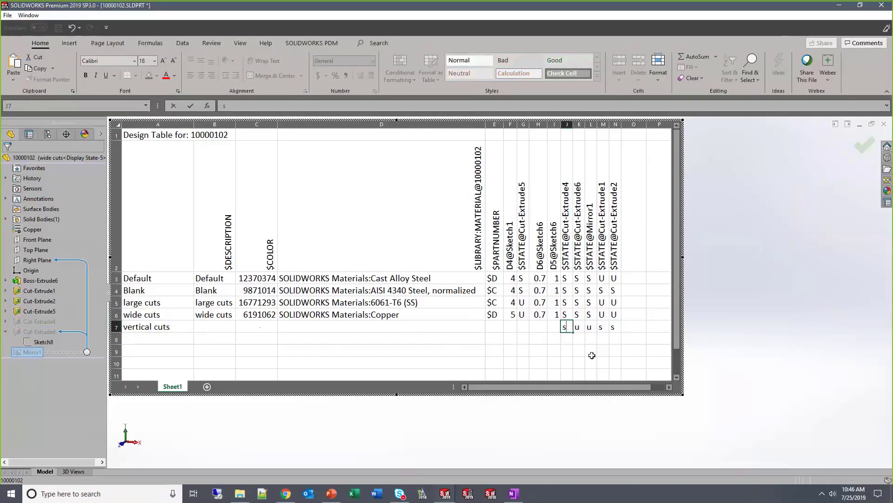
click(614, 352)
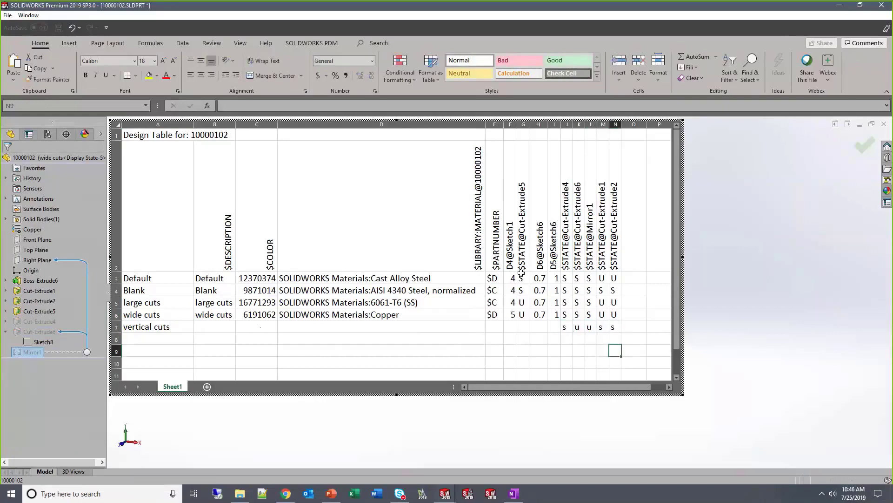
click(523, 326)
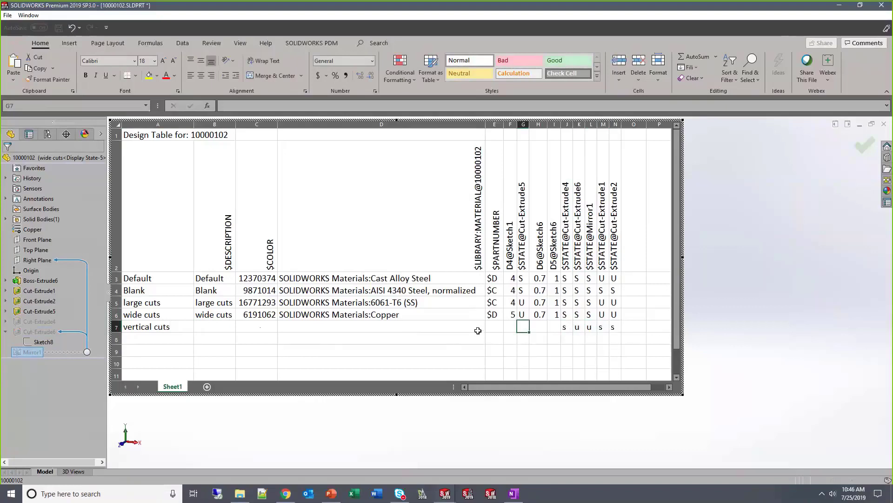
text(s)
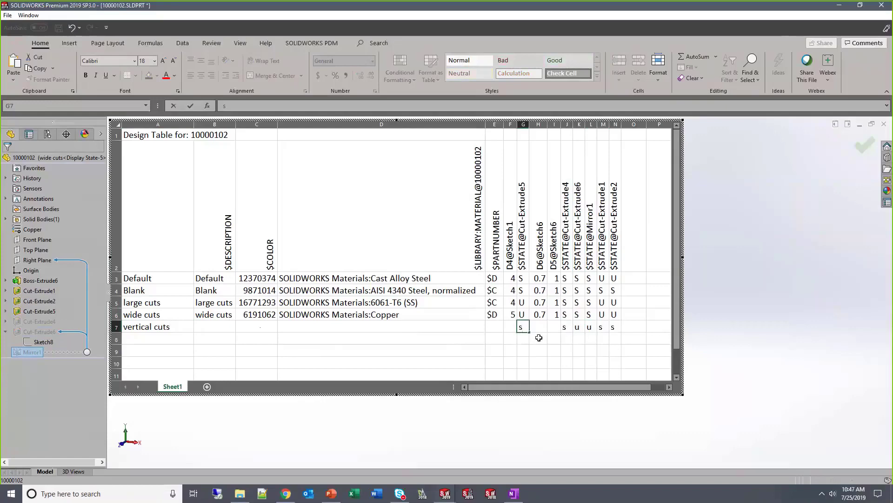
Close the design table to generate the new configuration and activate vertical cuts.
click(741, 289)
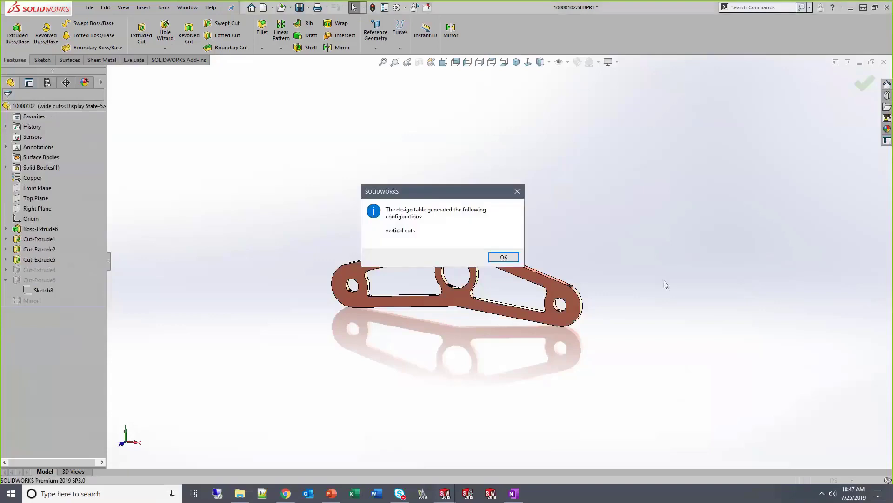
click(494, 258)
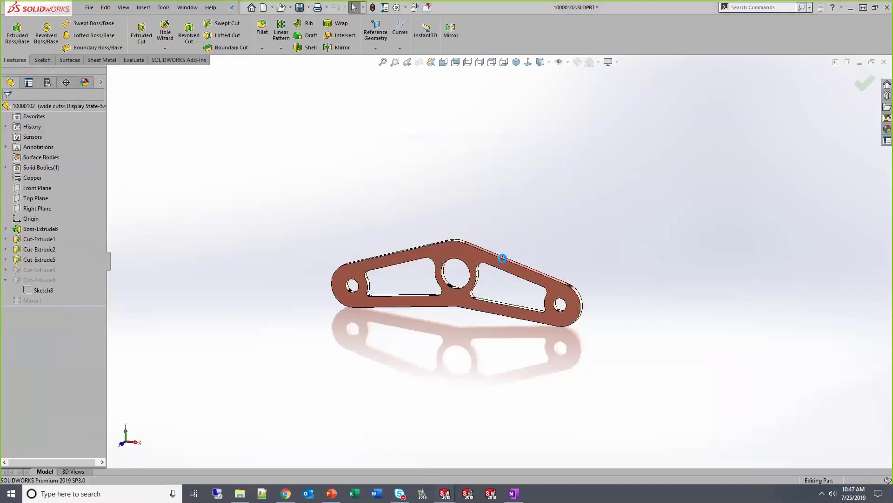
click(47, 82)
double_click(52, 175)
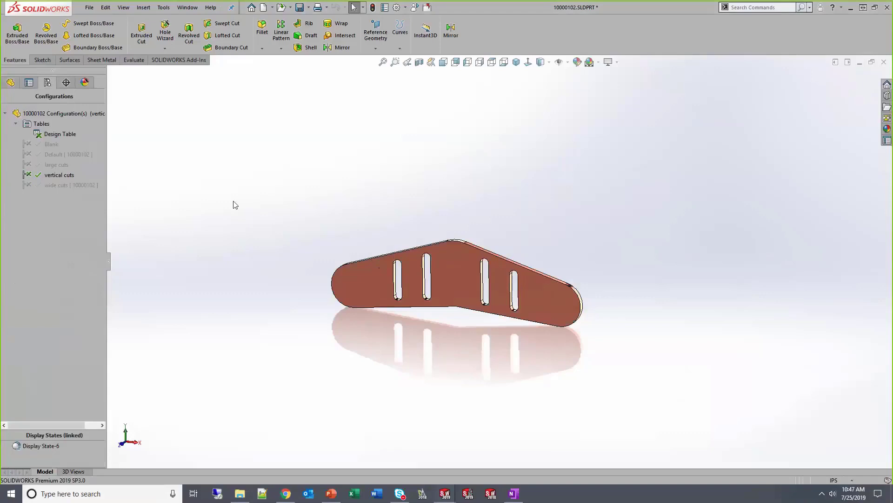
Close the part without saving its changes, open part 10000102 again, and check its configurations and features.
click(884, 62)
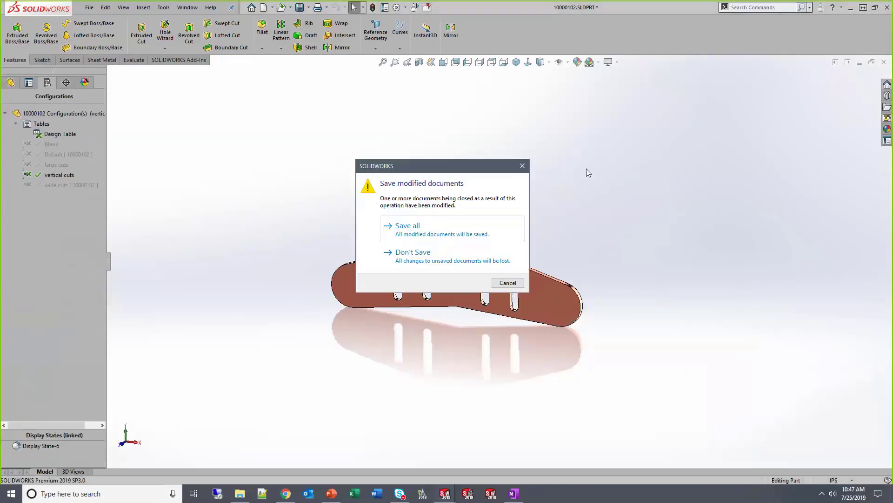
click(427, 264)
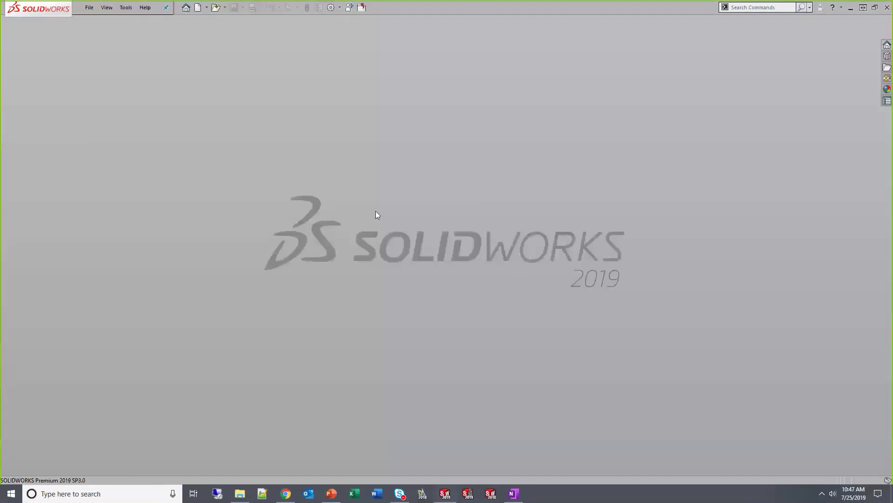
click(311, 155)
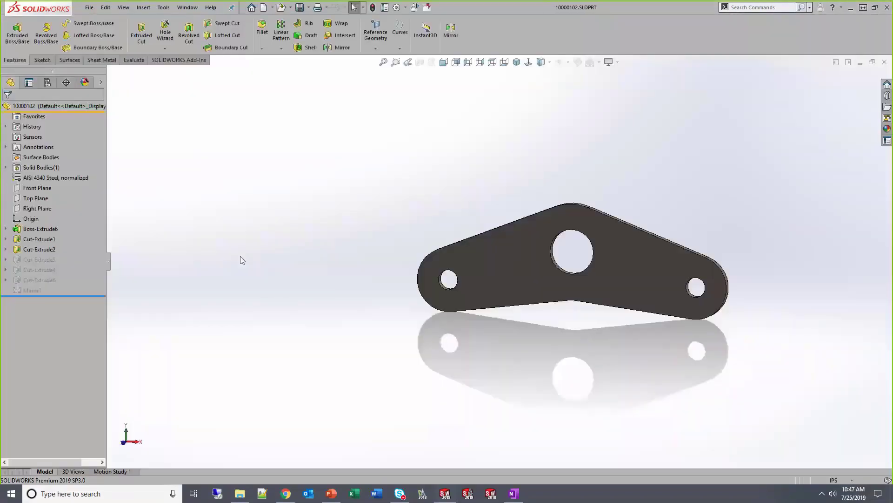
click(47, 84)
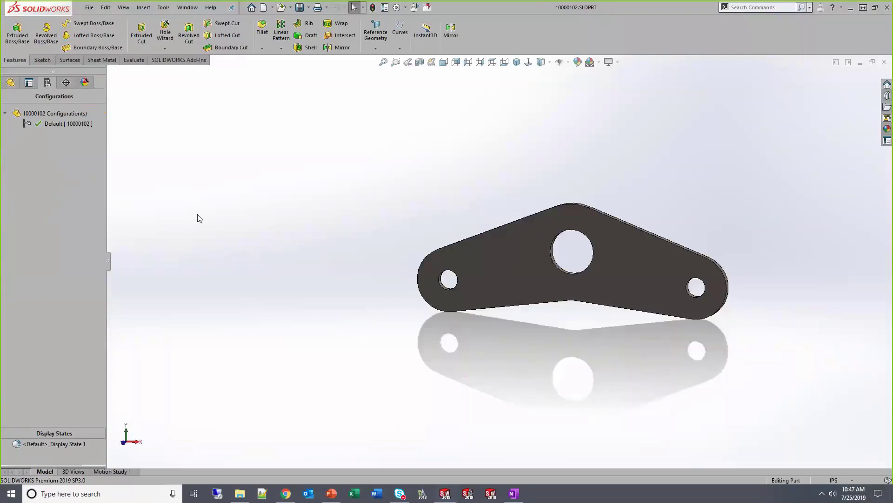
click(11, 82)
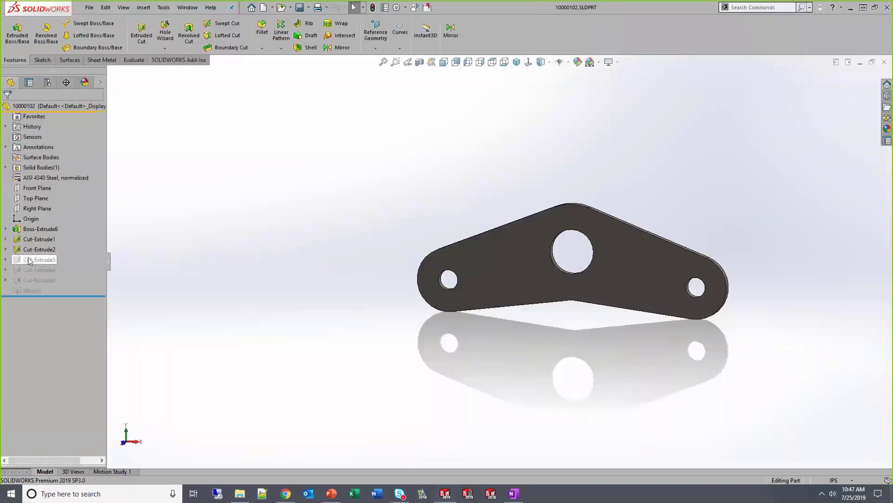
mouse_move(44, 271)
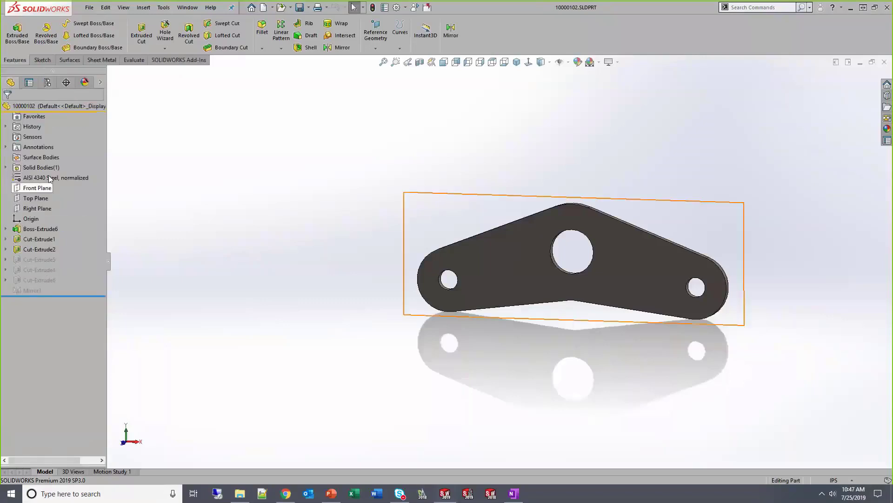
Show the part's feature dimensions and turn on the display of dimension names.
right_click(49, 147)
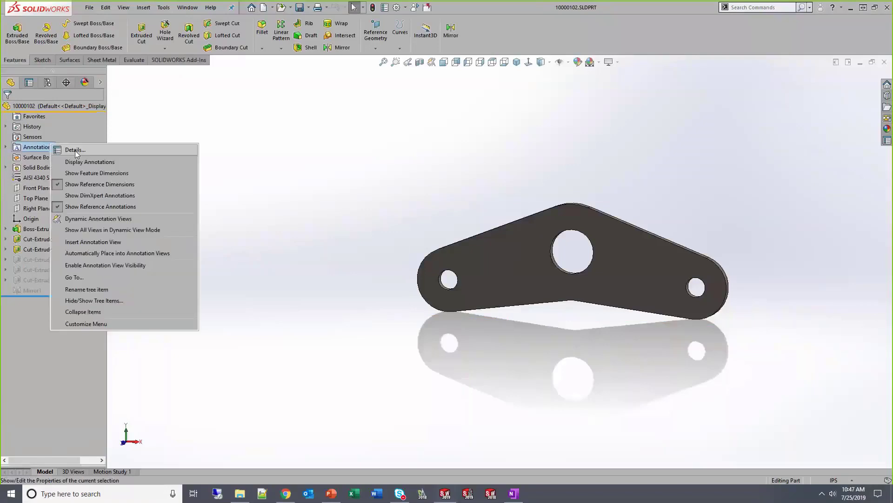
click(112, 174)
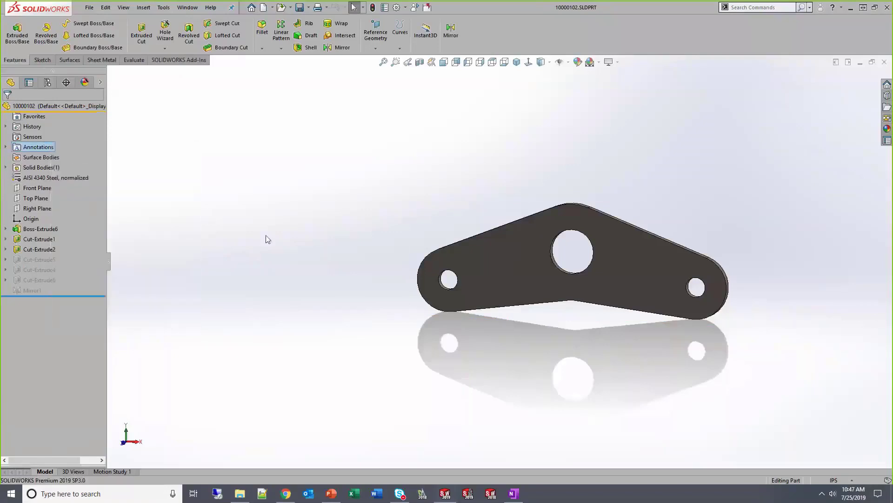
scroll(267, 231, up, 3)
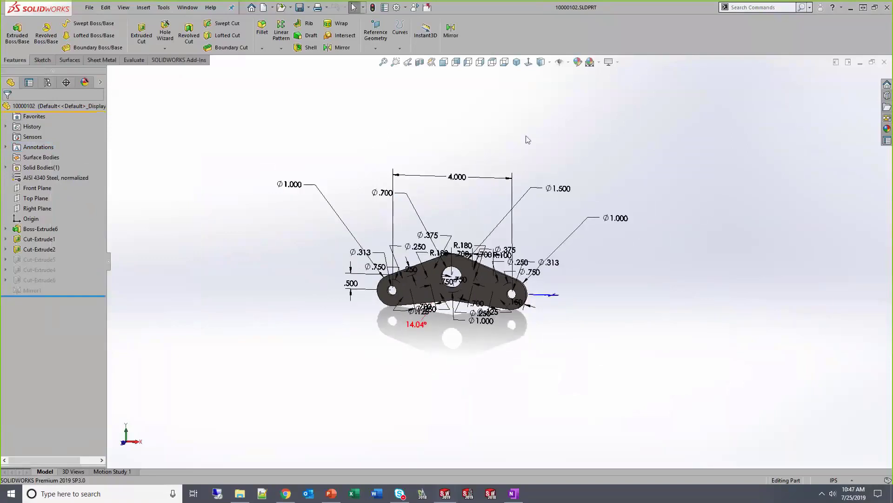
click(569, 64)
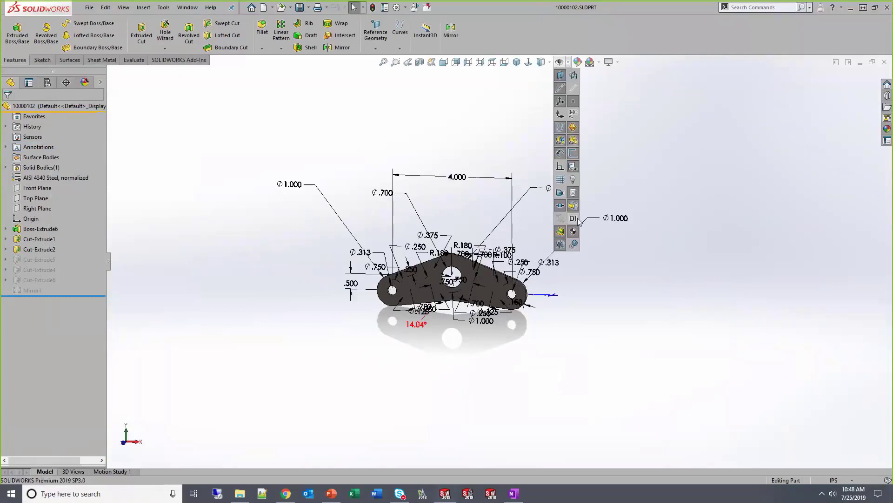
click(578, 220)
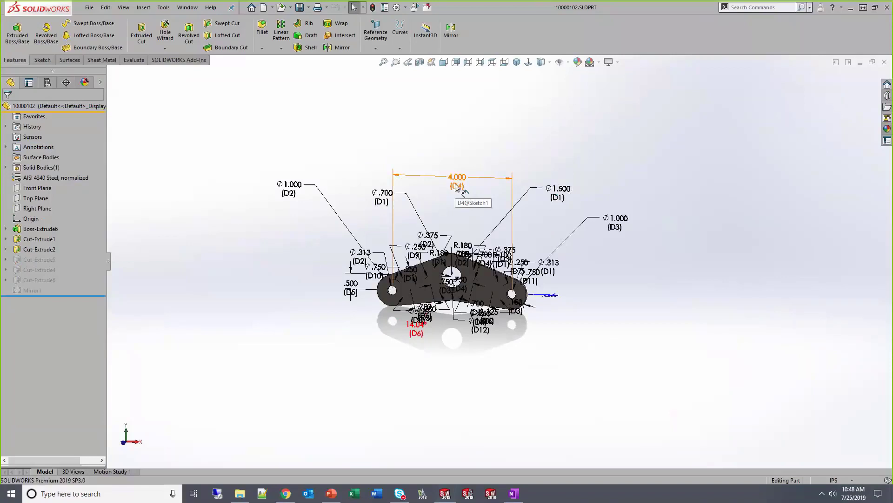
Rename the 4.000 in horizontal dimension between the outer holes in Sketch1 to Width.
click(457, 183)
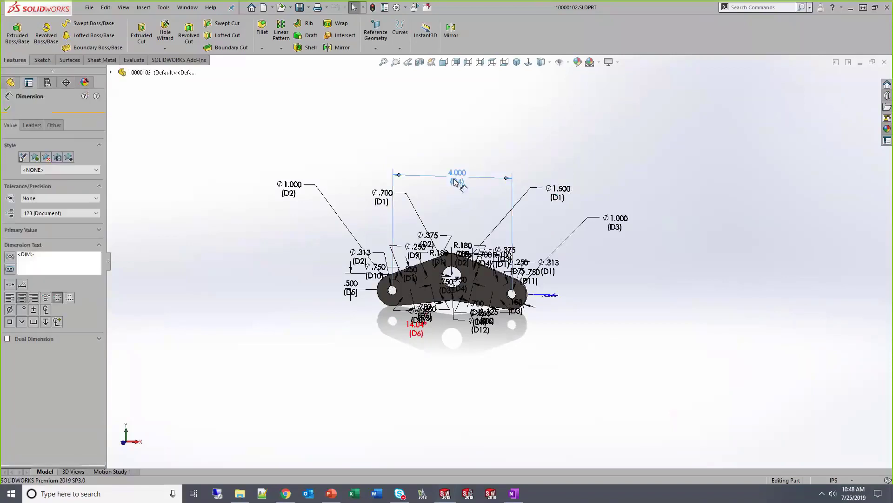
double_click(457, 182)
click(455, 179)
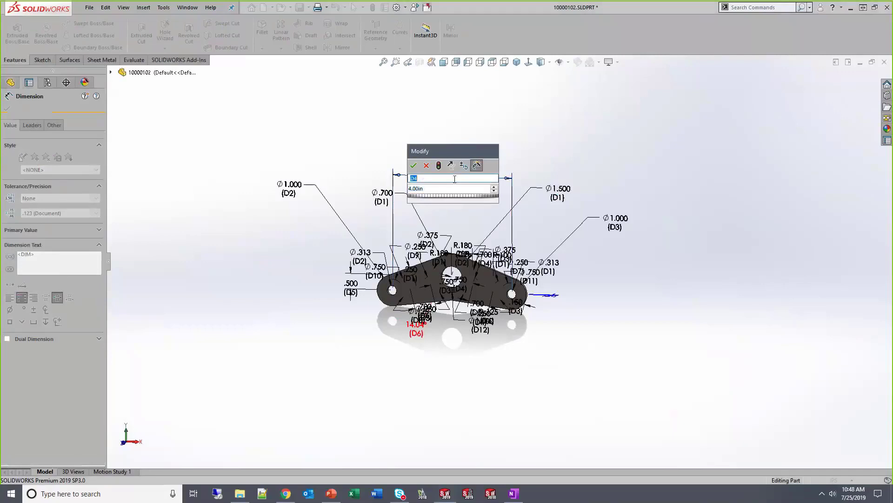
text(Width)
key(Tab)
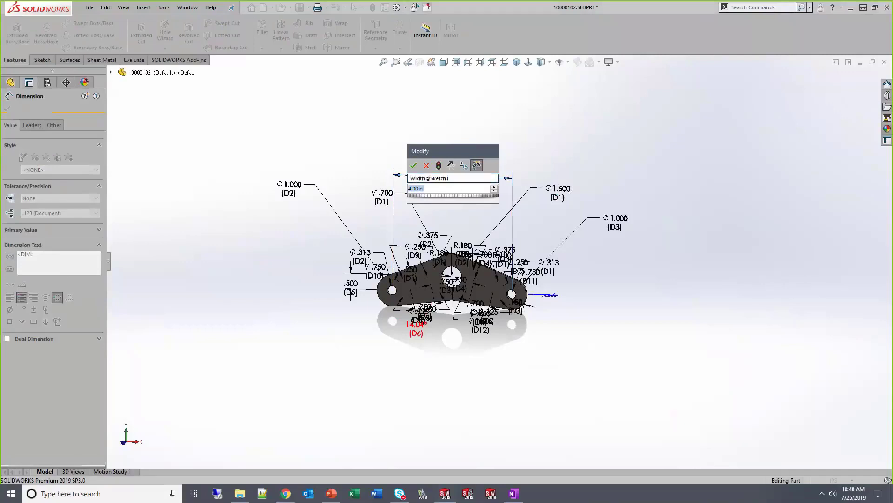
click(284, 320)
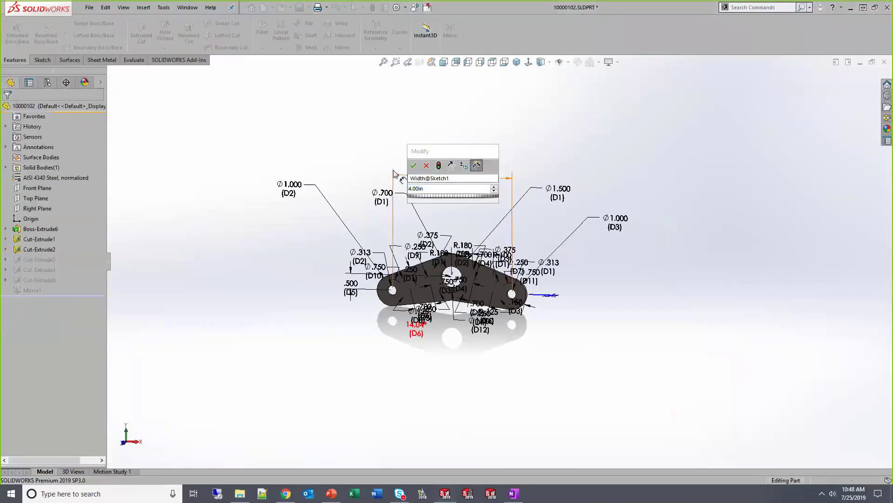
Rename the .500 in vertical dimension of Sketch1 to offset and move it clear of the plate's other dimensions.
click(325, 286)
drag(324, 289, 301, 282)
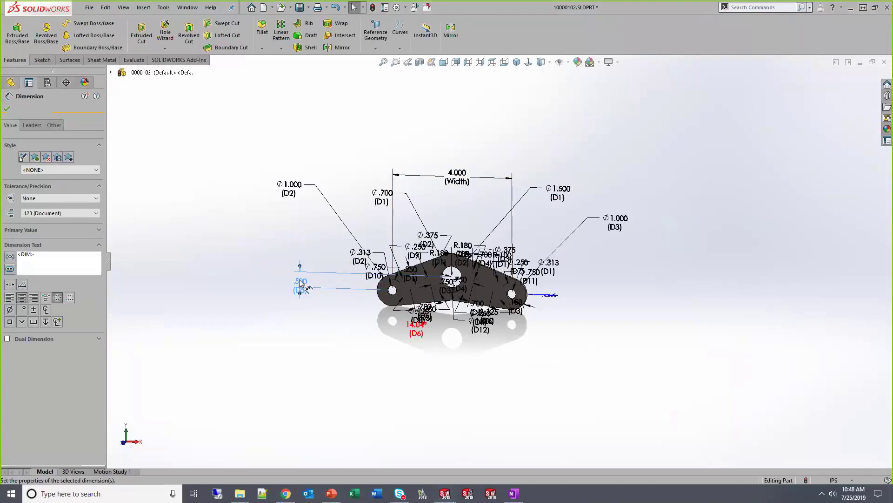
double_click(301, 283)
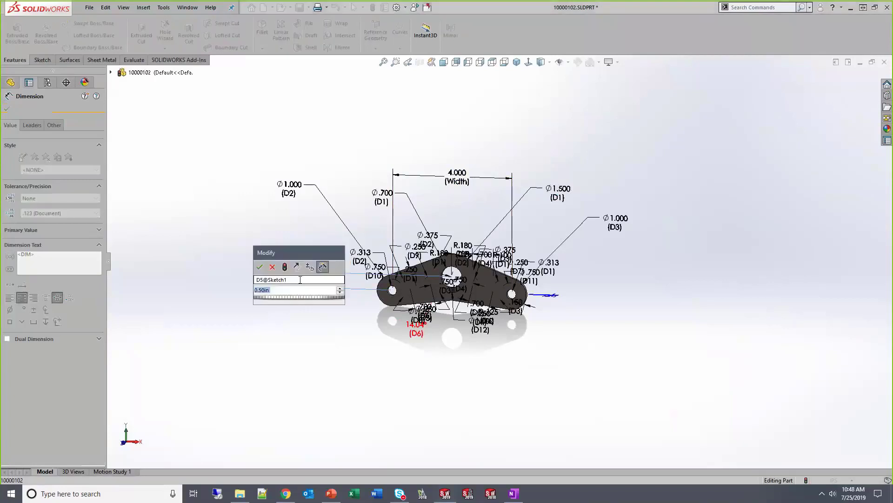
drag(267, 279, 249, 285)
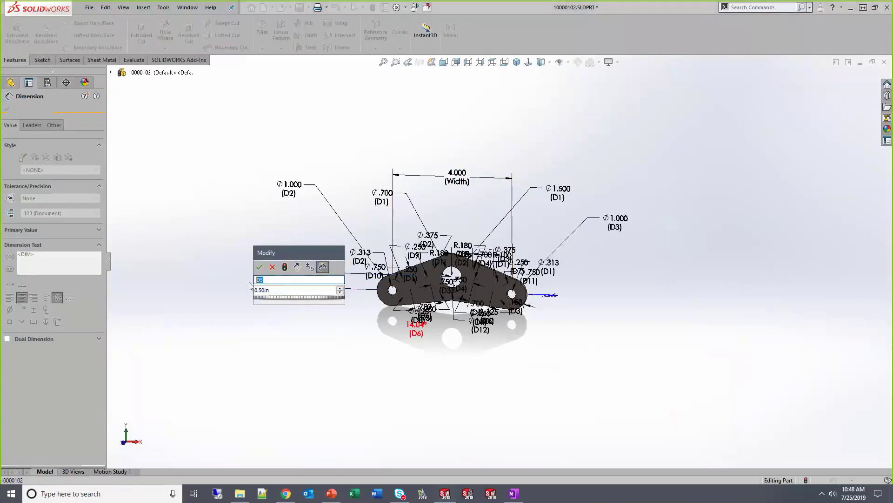
text(offset@Sketch1)
key(Return)
drag(300, 285, 260, 269)
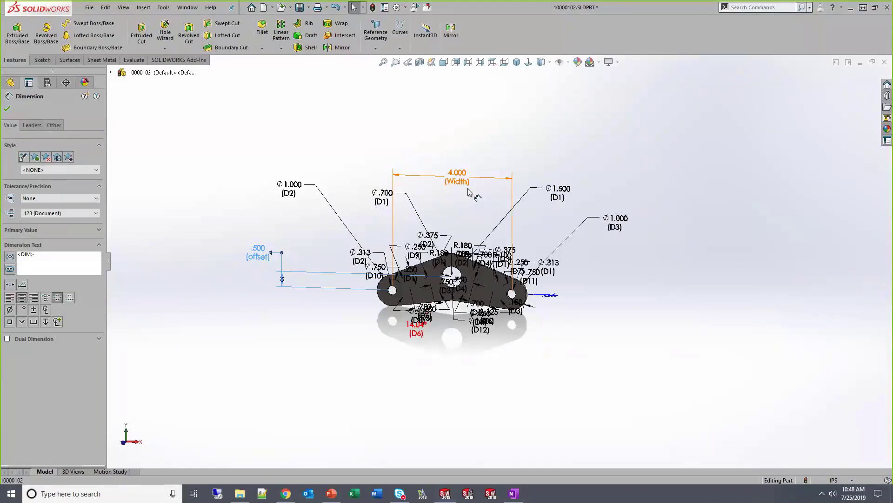
Rename Cut-Extrude2 as end hole and the suppressed cut directly below it as large cut.
mouse_move(489, 345)
middle_down()
mouse_move(521, 354)
mouse_move(489, 353)
middle_up()
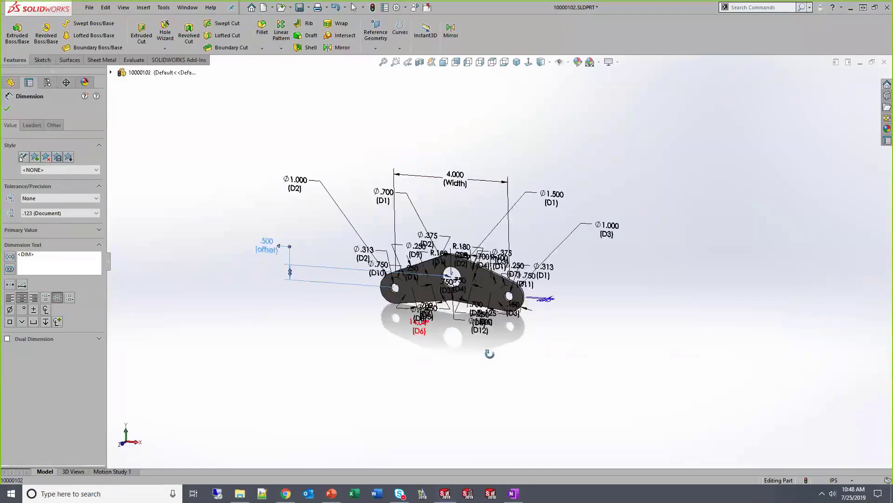
key(Escape)
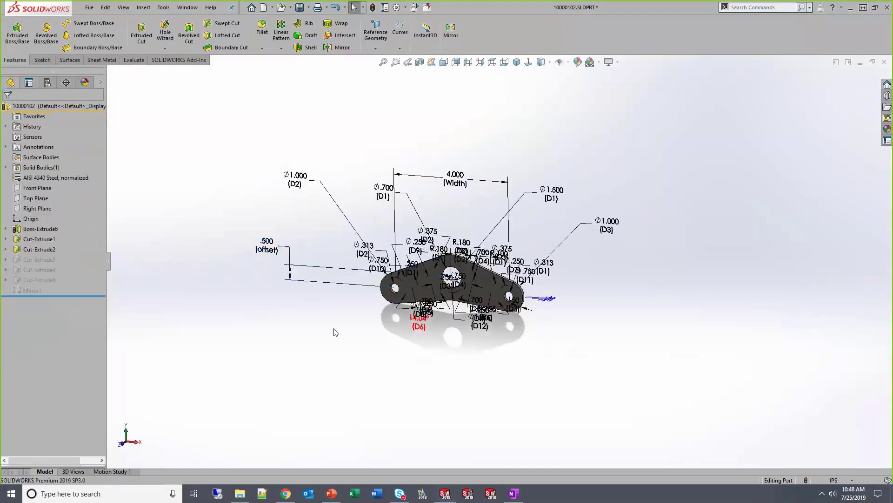
click(41, 251)
click(40, 249)
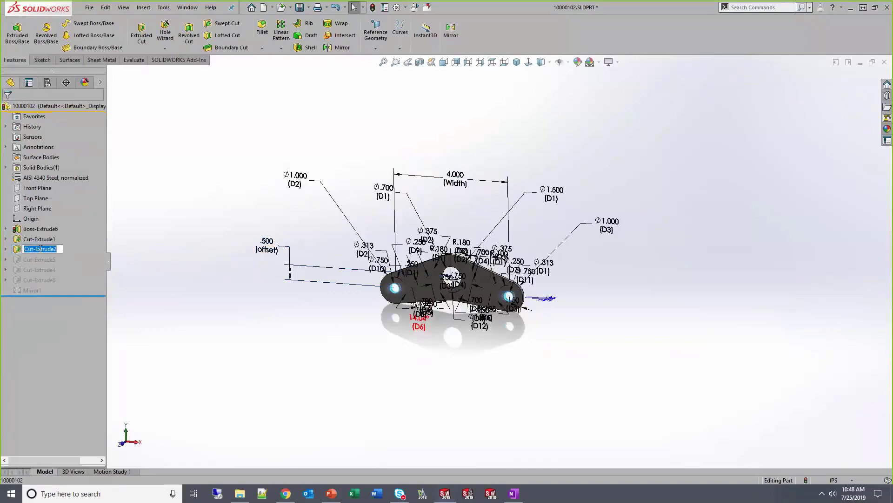
text(end hole)
click(43, 258)
click(43, 258)
text(large cut)
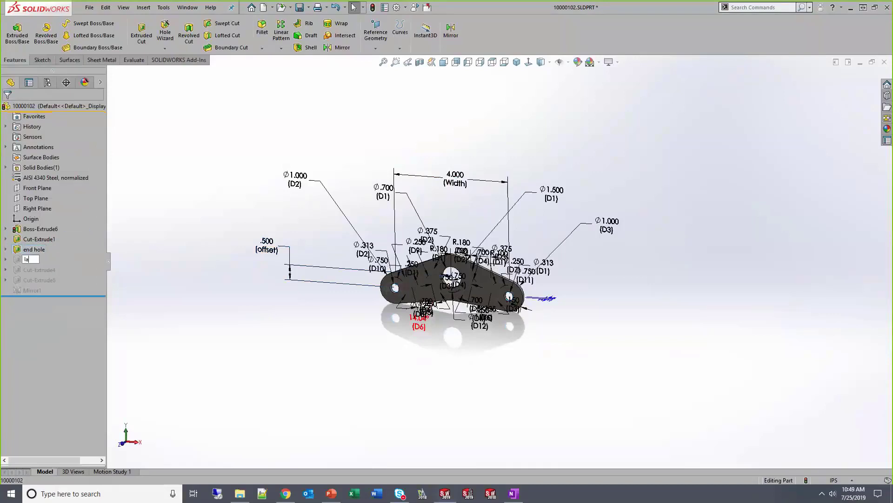
key(Return)
Rename the suppressed Cut-Extrude4 as slots and Cut-Extrude6 as vert slots.
click(47, 270)
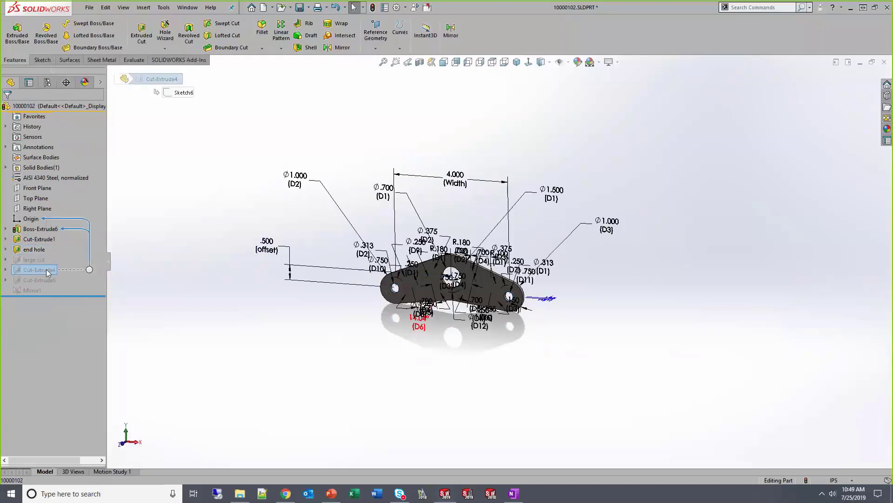
click(46, 269)
text(slots)
key(Return)
click(46, 280)
click(46, 280)
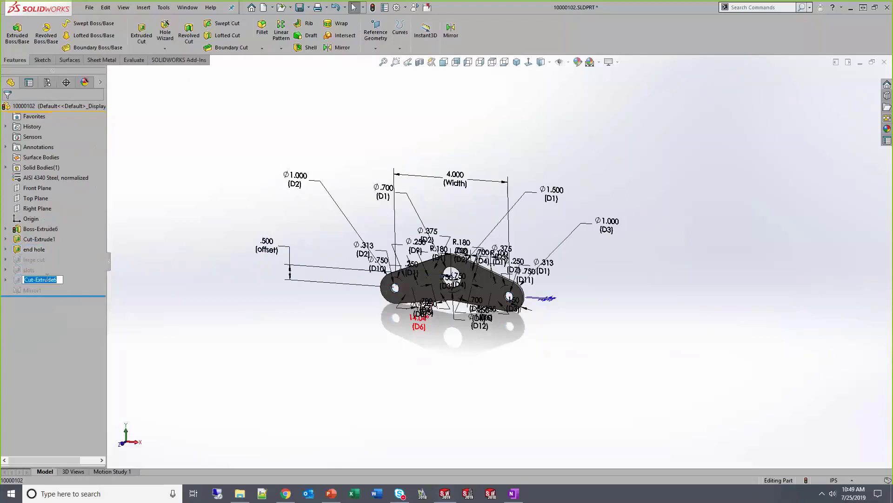
text(vert cl)
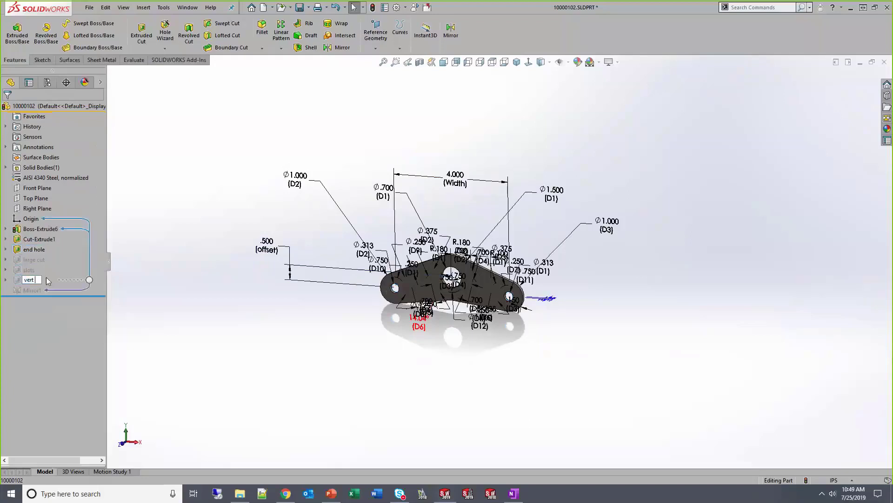
key(BackSpace)
key(BackSpace)
text(slots)
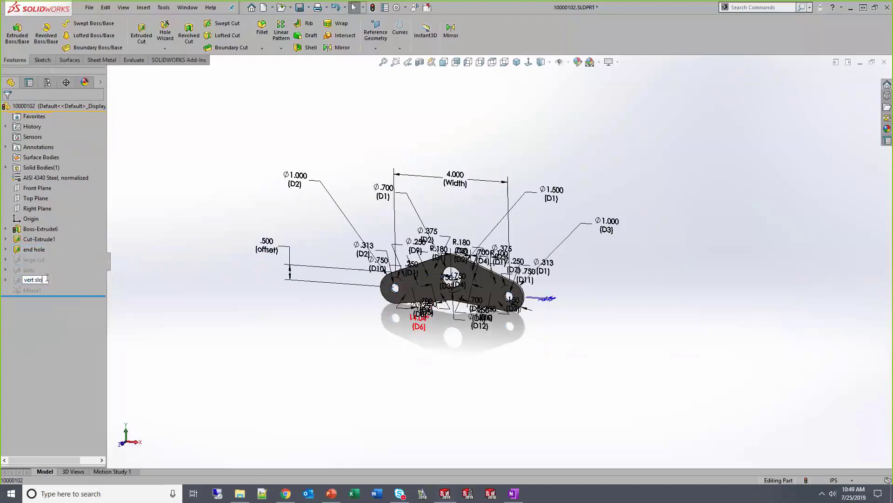
key(Return)
Rename the suppressed Mirror1 feature as vert mirror.
click(35, 290)
click(35, 290)
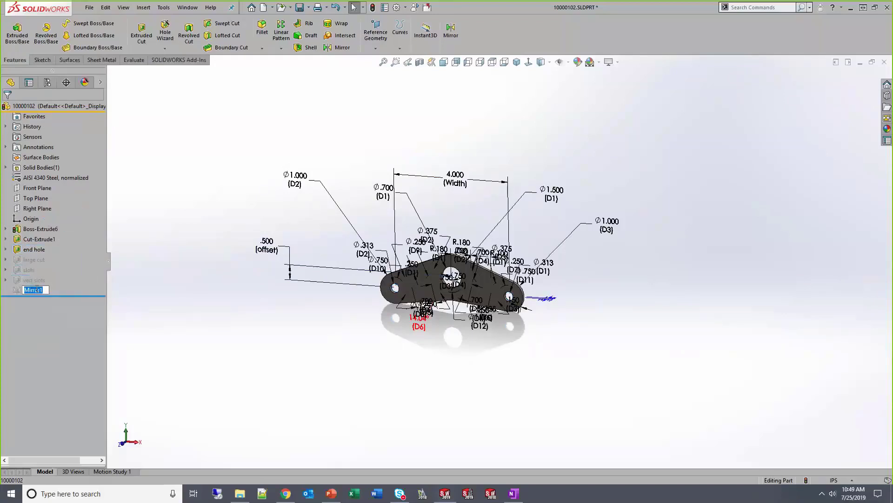
text(vert co)
text(rror)
key(Return)
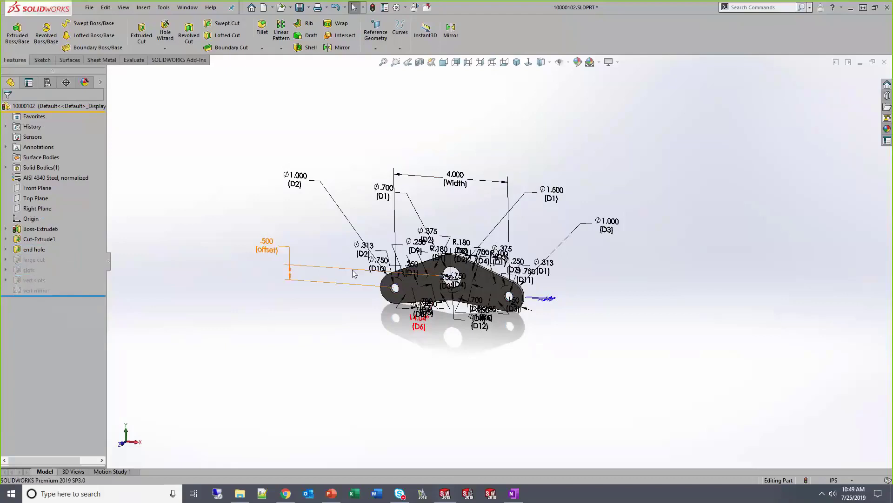
Insert an auto-created design table into the part with cell drop-down lists disabled.
ctrl+middle_drag(415, 295, 612, 290)
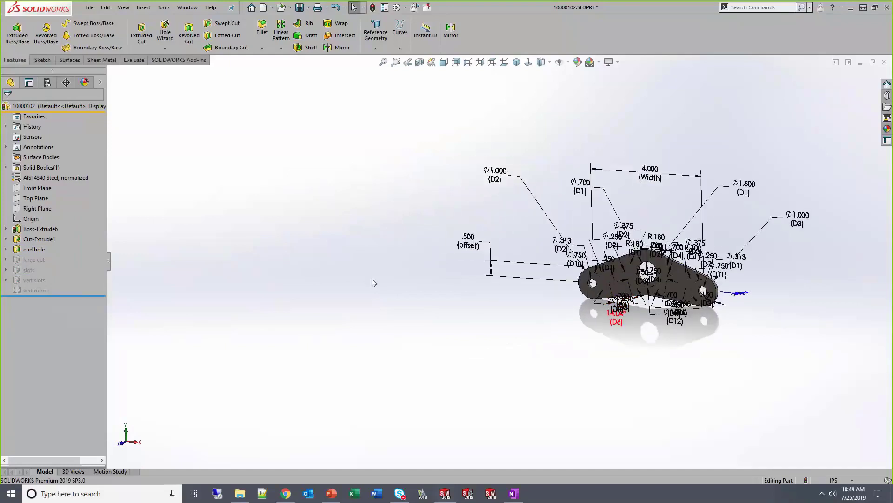
click(143, 8)
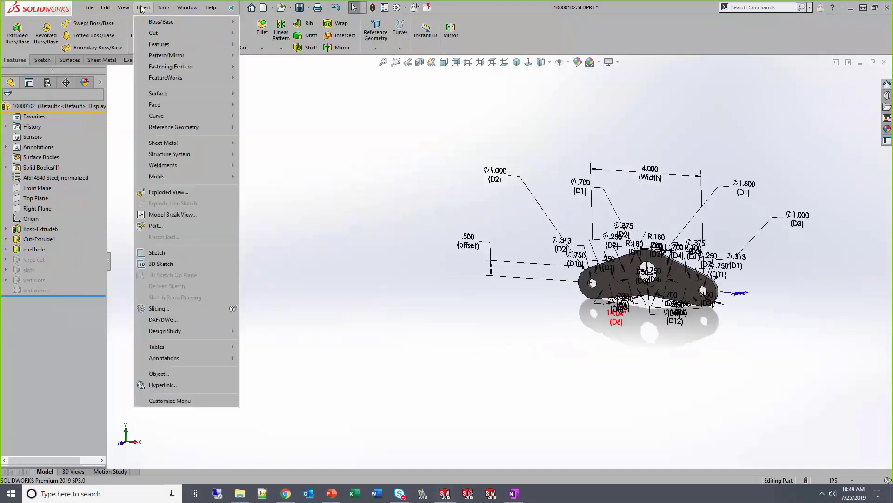
mouse_move(181, 347)
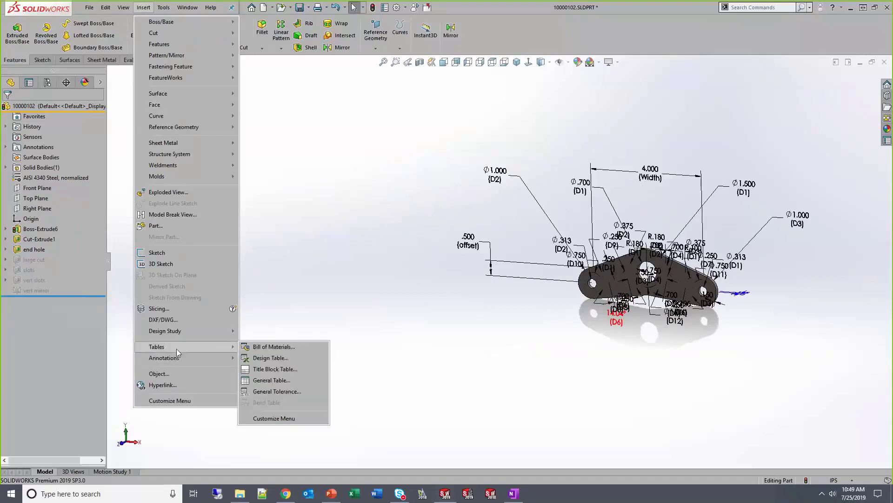
click(279, 358)
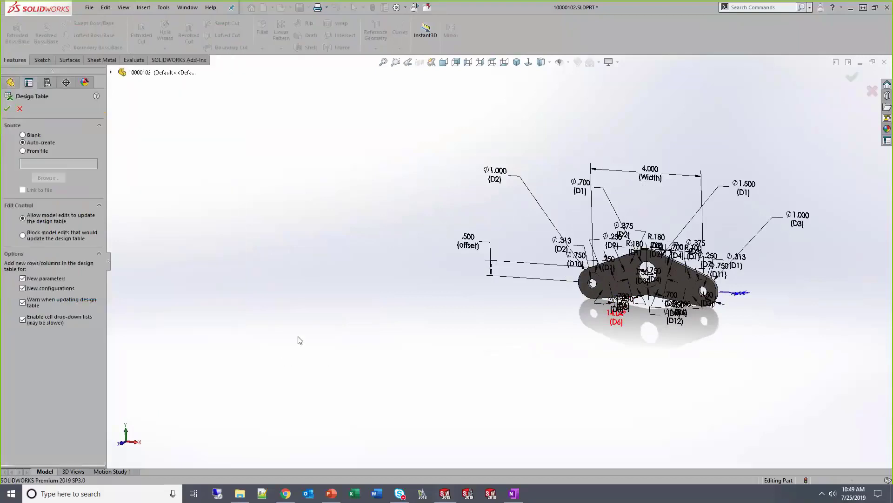
click(22, 319)
click(7, 108)
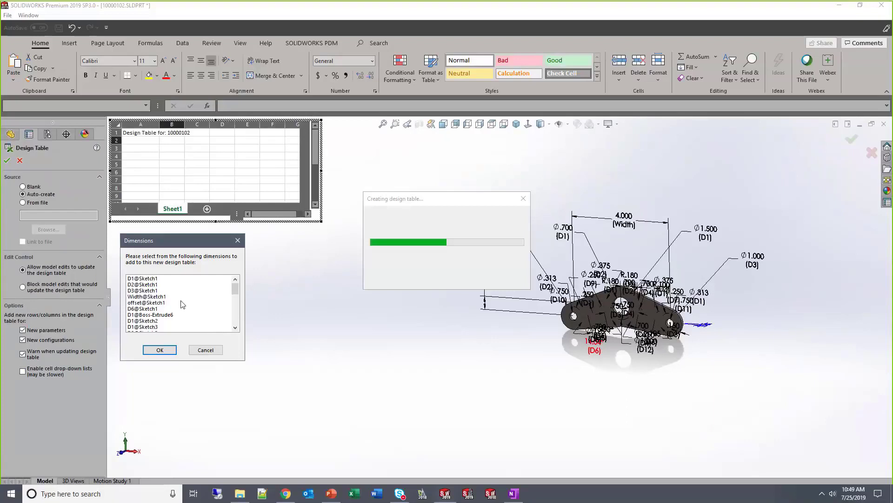
Include the dimensions Width@Sketch1 and offset@Sketch1 in the new design table.
click(155, 299)
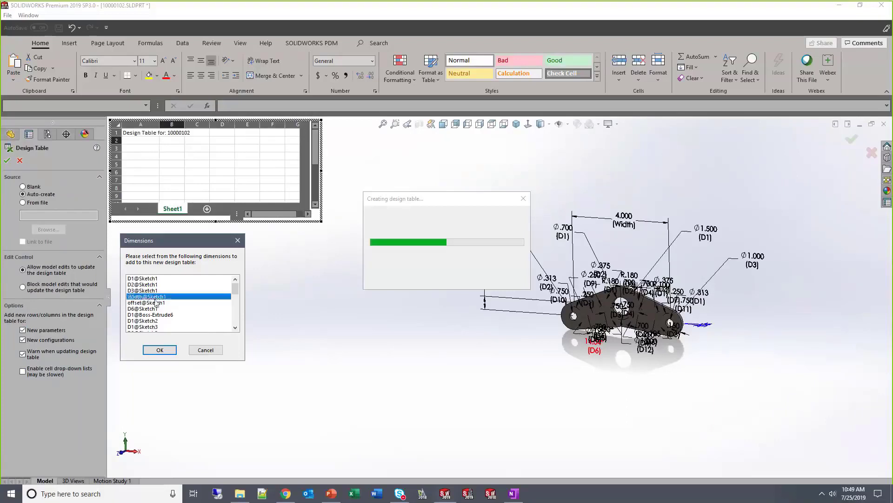
ctrl+click(159, 303)
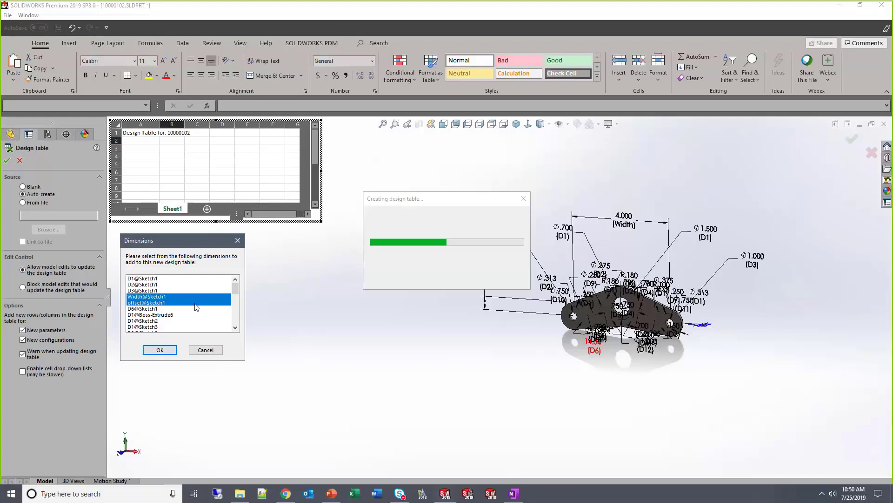
click(160, 349)
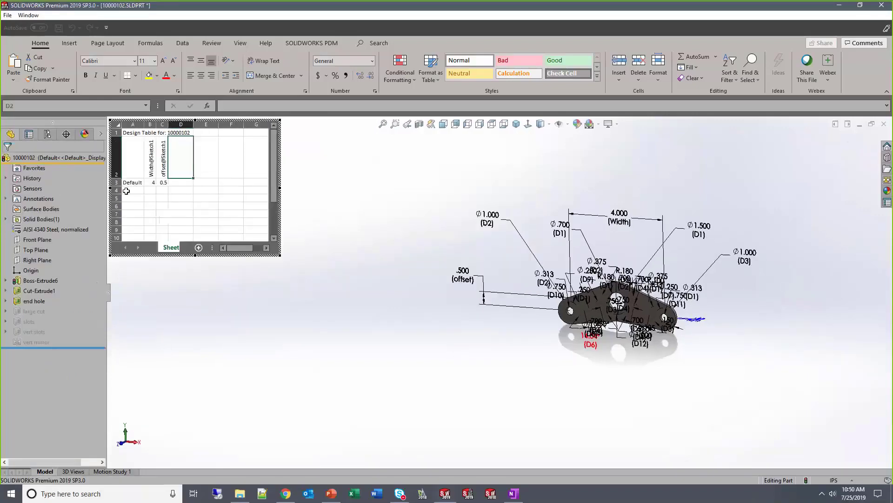
Widen the design table window and enlarge the font of all its cells to size 16.
drag(280, 187, 380, 199)
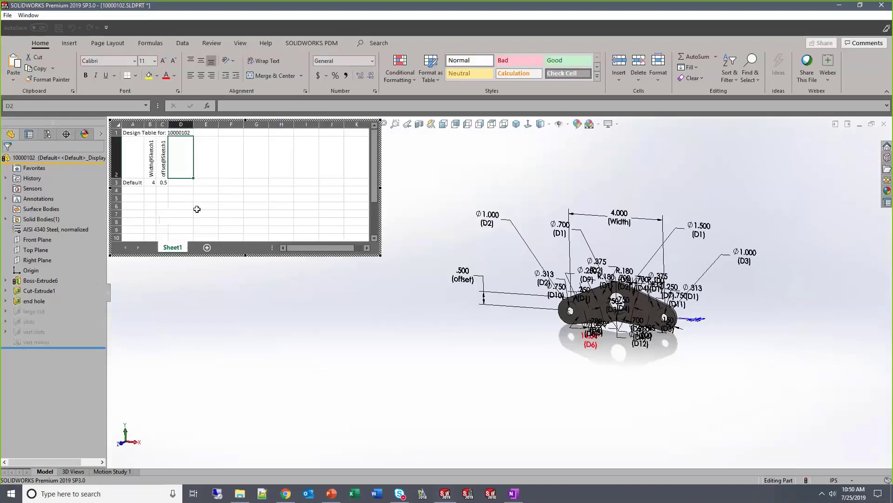
click(118, 125)
click(163, 61)
click(163, 60)
click(163, 61)
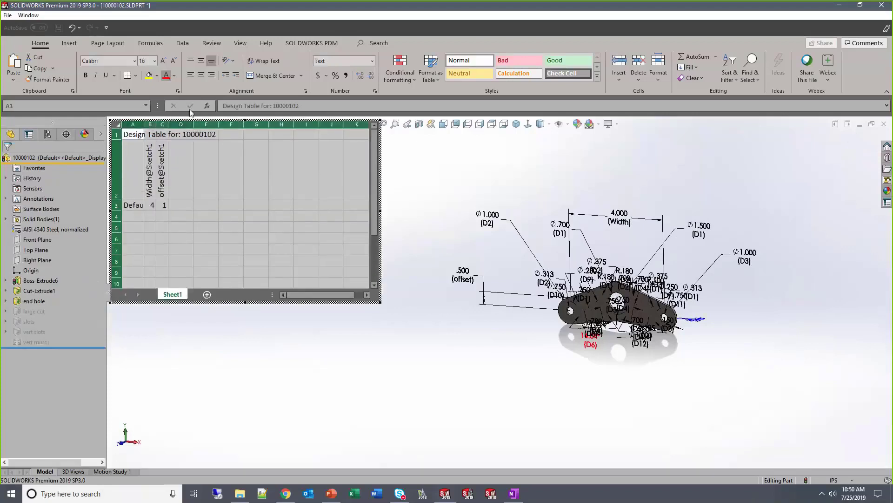
click(229, 203)
Fit the widths of design table columns A, B and C to their contents.
double_click(144, 124)
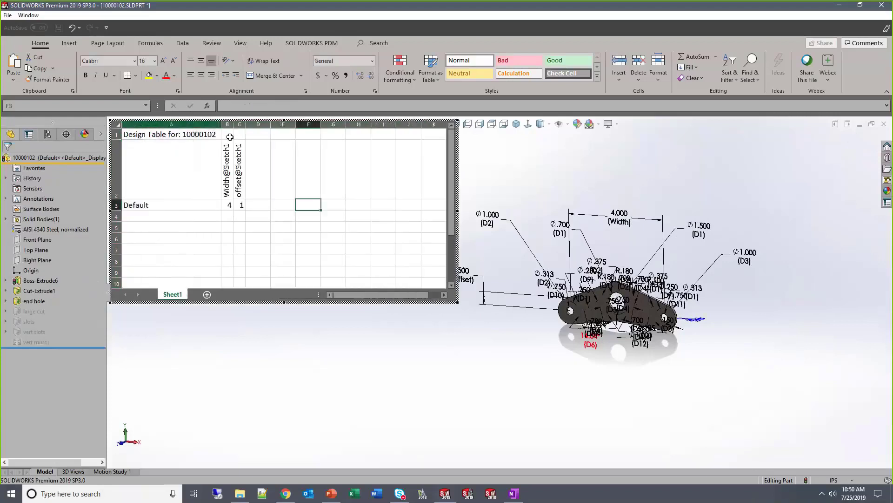
double_click(233, 124)
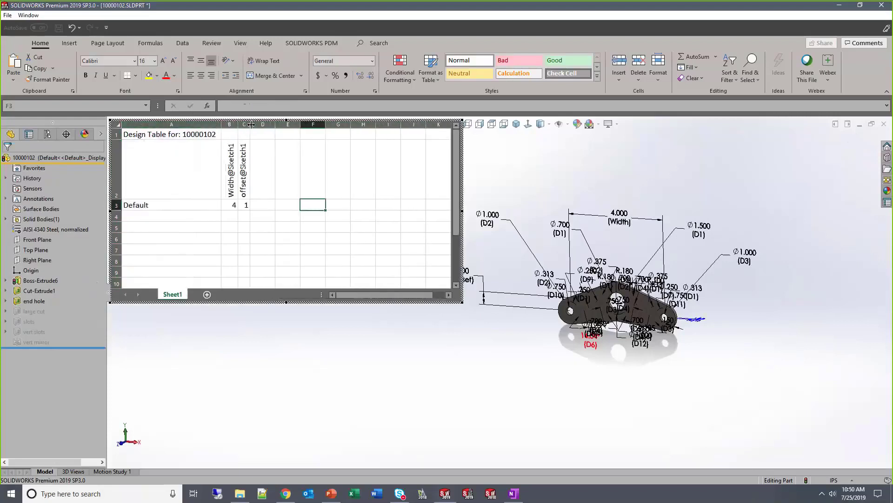
double_click(251, 124)
Add suppression state columns for Cut-Extrude1 and end hole to the design table, starting in cell D2.
click(271, 178)
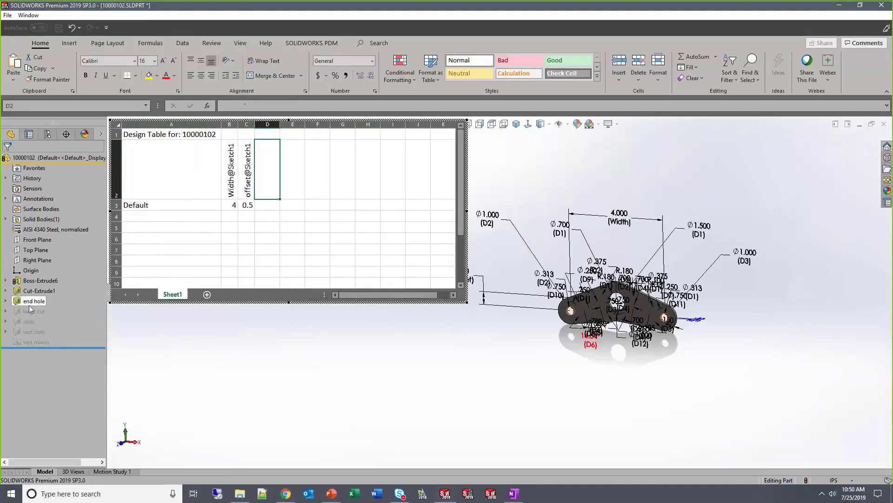
click(39, 292)
click(38, 293)
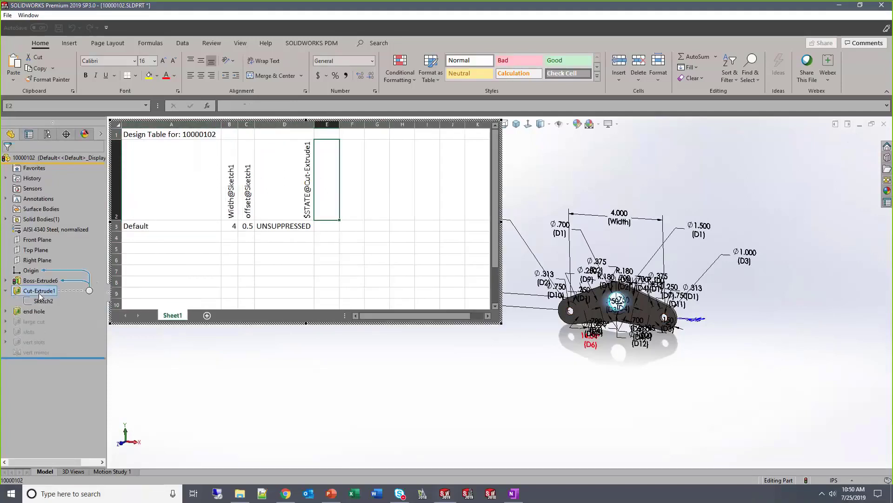
click(40, 311)
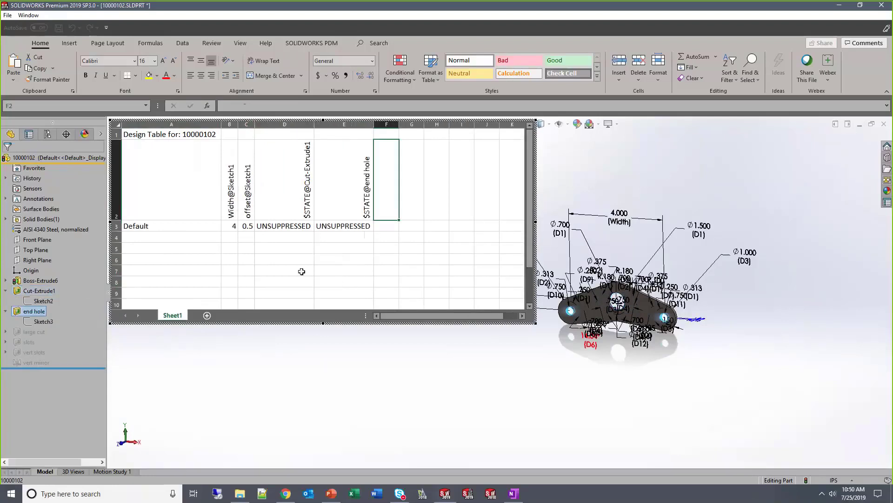
Add a configuration row named blank in row 4, with state s for Cut-Extrude1 and end hole.
click(185, 239)
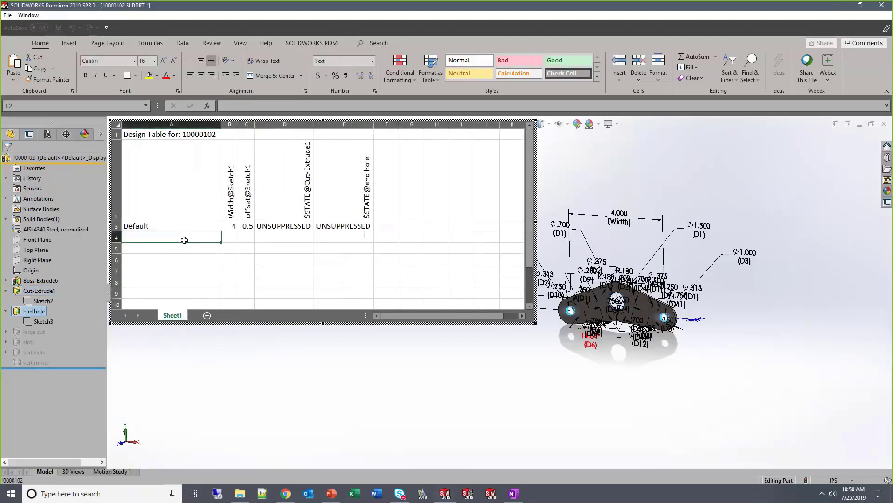
text(blank)
key(Tab)
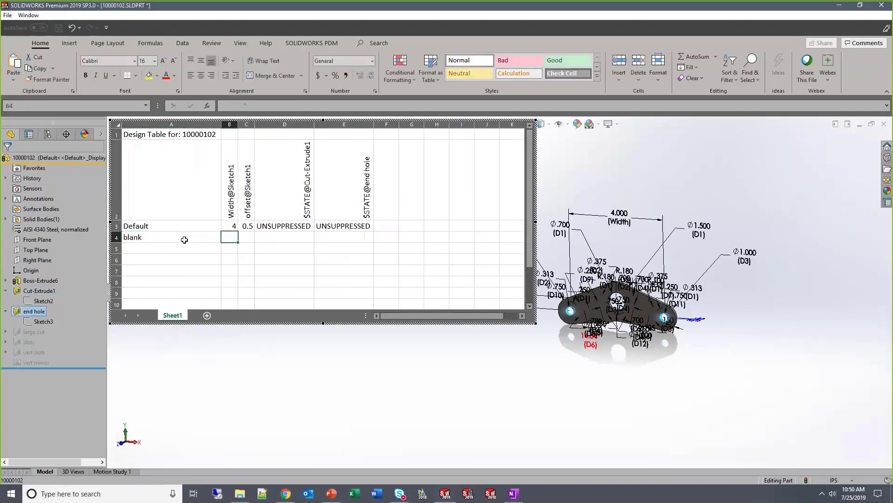
key(Tab)
key(Tab)
text(s)
key(Tab)
text(s)
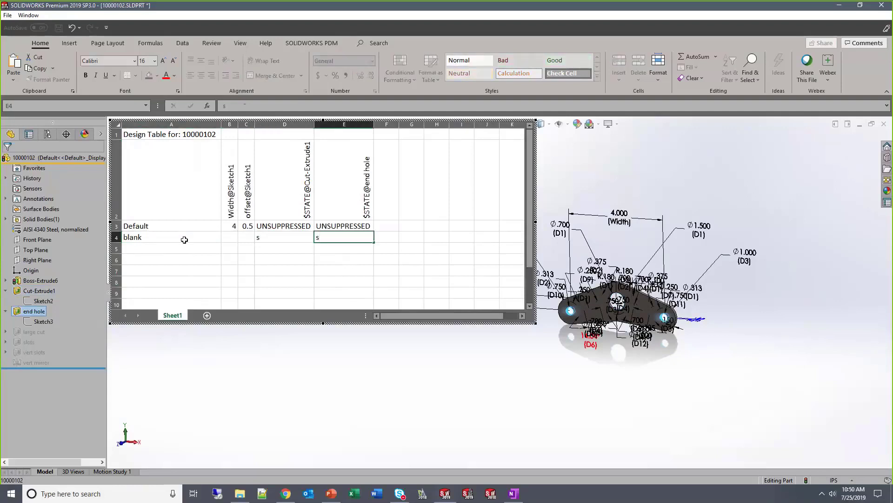
key(Tab)
Set the Default row's Cut-Extrude1 and end hole states to u and narrow columns D and E.
click(285, 226)
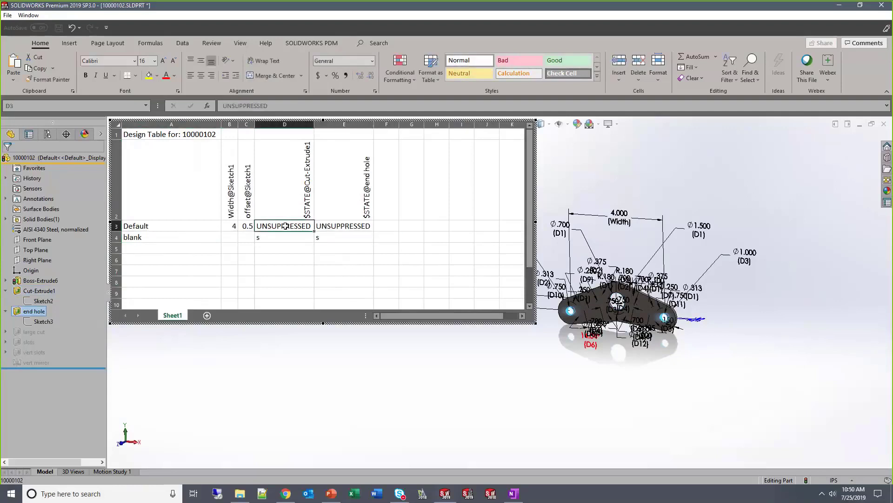
text(u)
key(Tab)
text(u)
click(360, 270)
drag(314, 124, 277, 124)
drag(336, 124, 300, 123)
Add suppression state columns for large cut, slots, vert slots and vert mirror, starting in cell F2.
click(323, 197)
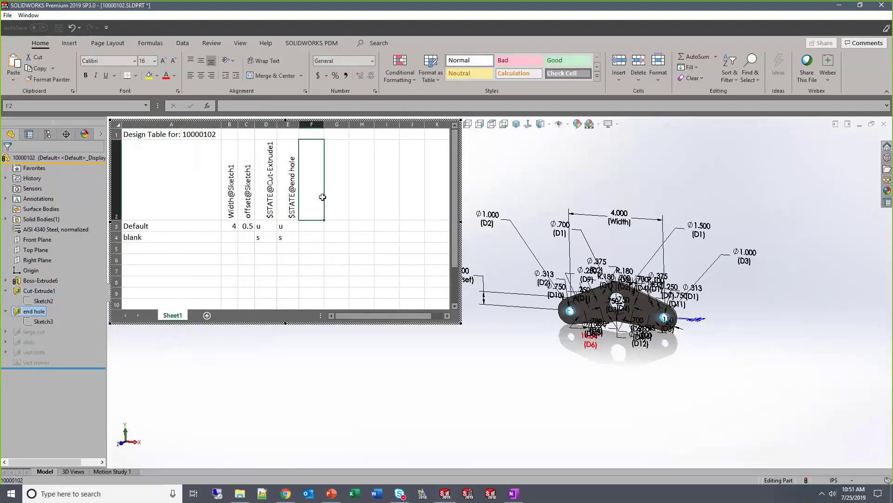
double_click(33, 332)
double_click(29, 352)
double_click(28, 373)
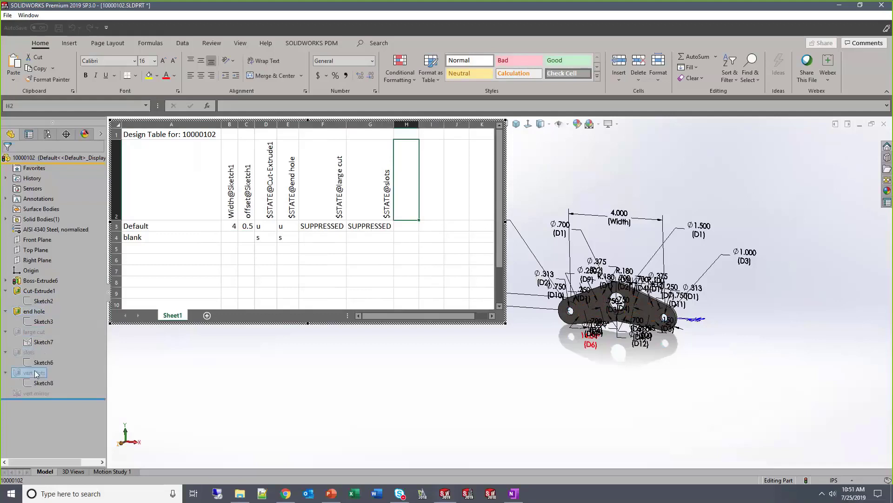
double_click(40, 392)
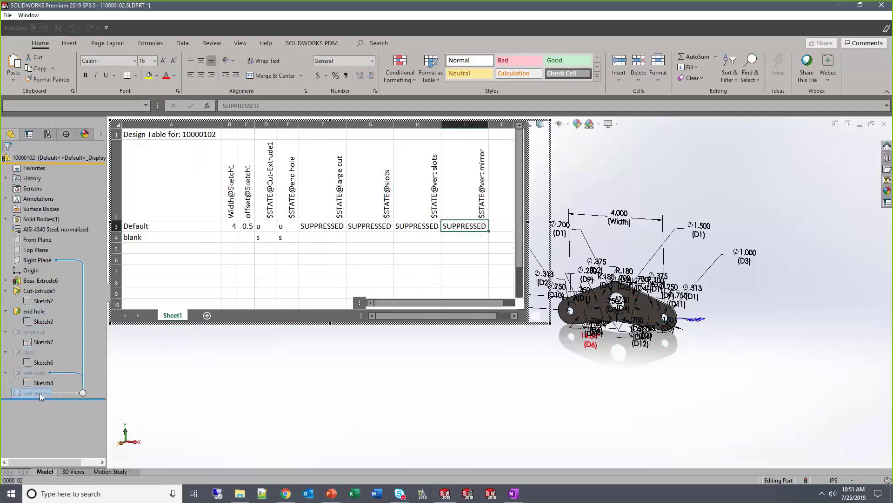
Set the Default row's states for large cut, slots, vert slots and vert mirror to s.
click(329, 227)
text(s)
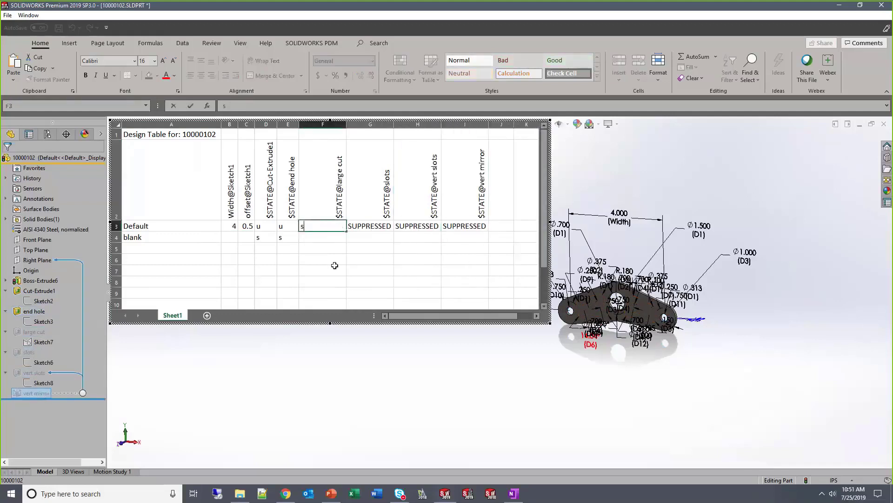
click(343, 261)
click(324, 226)
key(ctrl+c)
drag(366, 226, 468, 225)
key(ctrl+v)
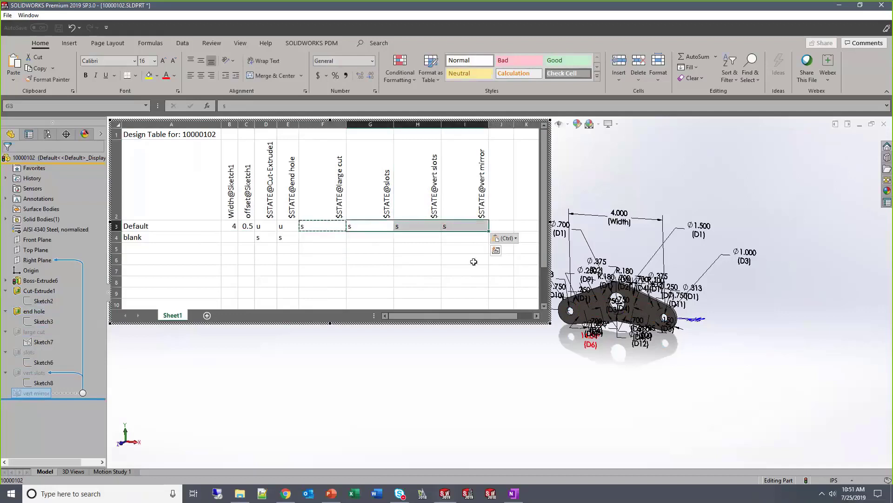
click(465, 262)
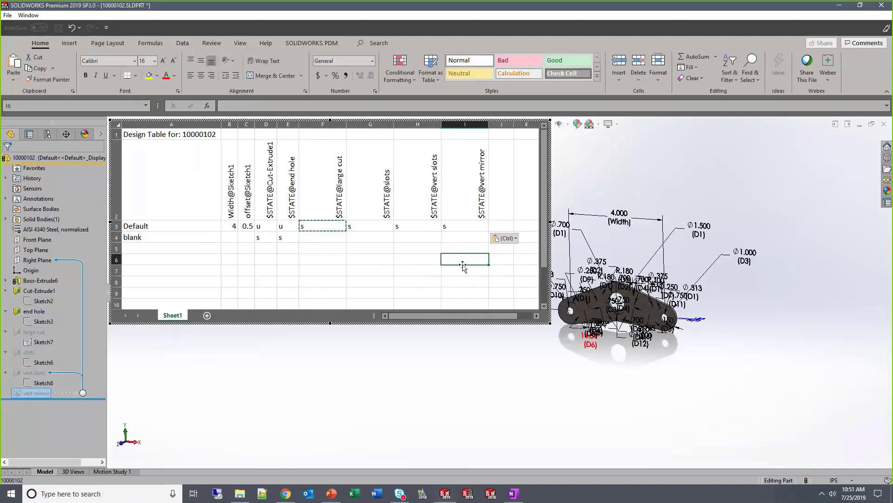
Copy the Default row's s states for large cut, slots, vert slots and vert mirror into the blank row.
click(326, 237)
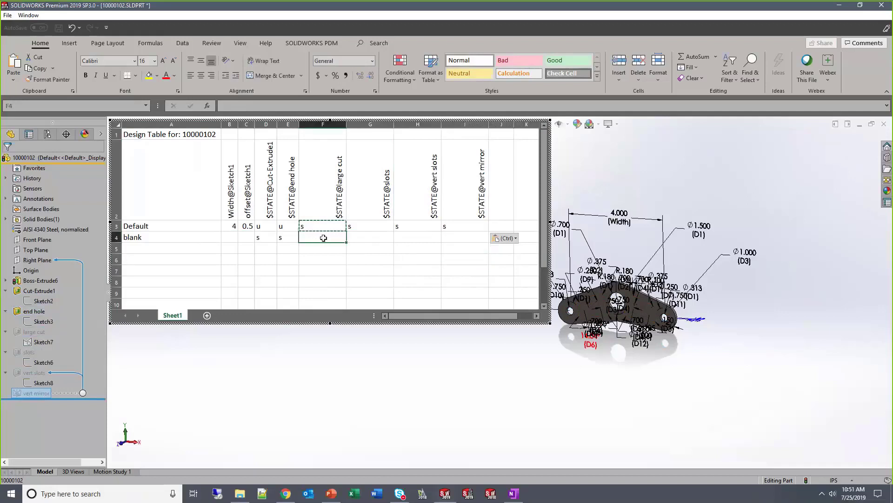
drag(318, 234, 462, 235)
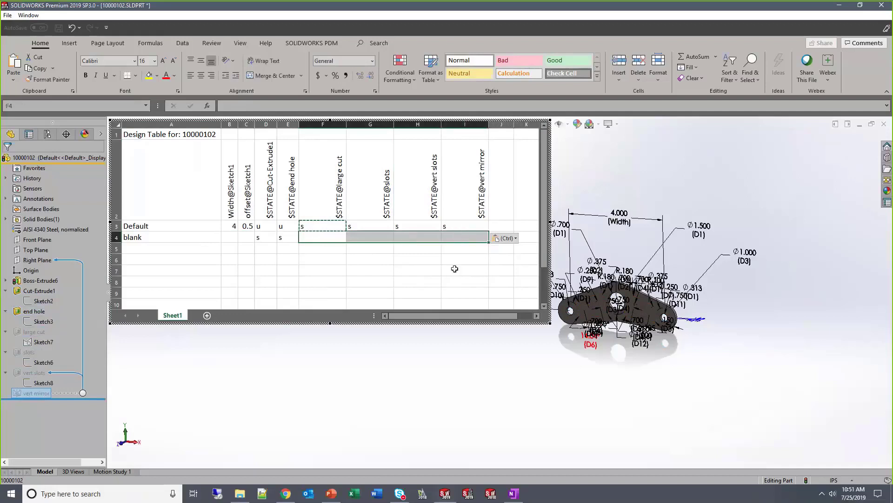
key(ctrl+c)
drag(321, 226, 464, 225)
key(ctrl+c)
drag(321, 237, 461, 238)
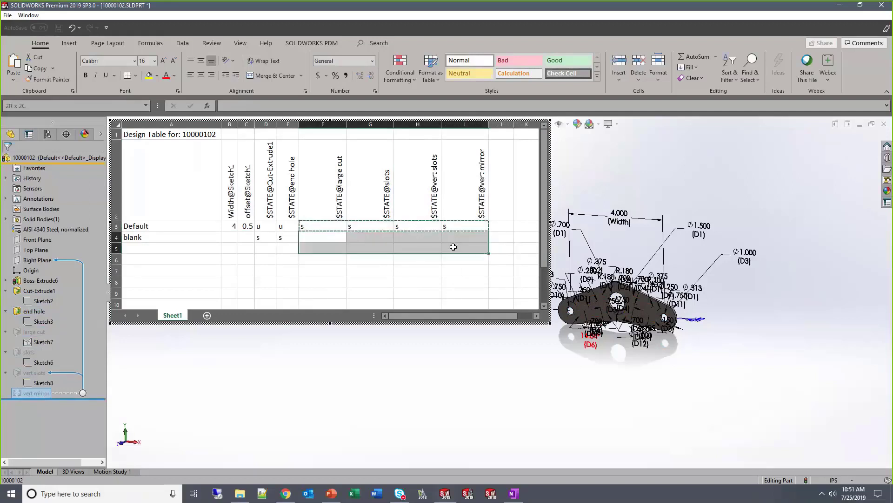
key(ctrl+v)
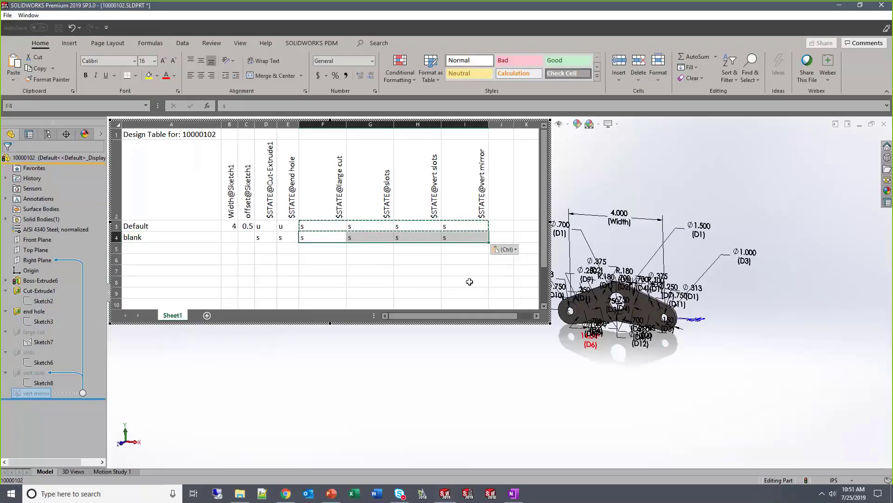
Close the design table to generate the blank configuration, activate it to check the part, and reactivate Default.
click(338, 394)
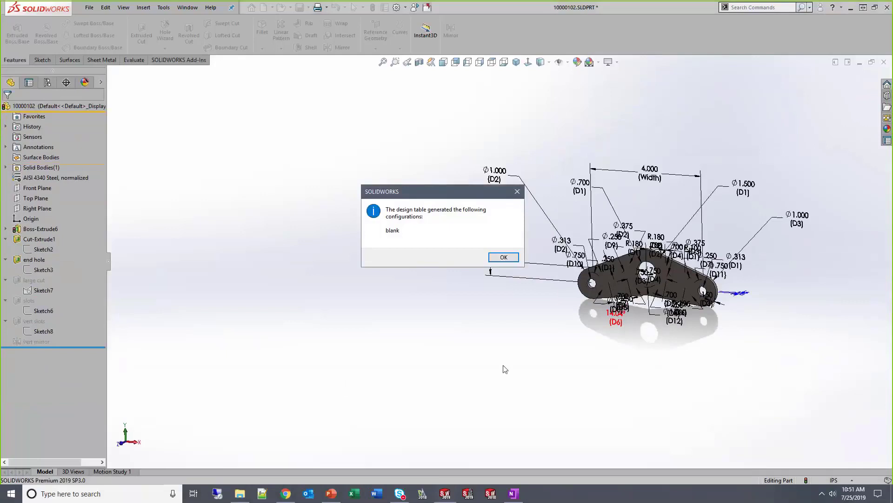
click(503, 257)
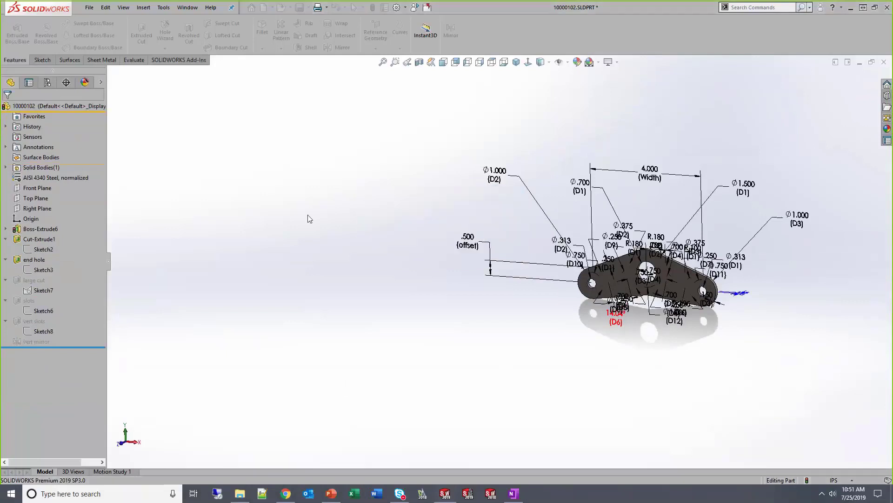
click(46, 83)
double_click(46, 144)
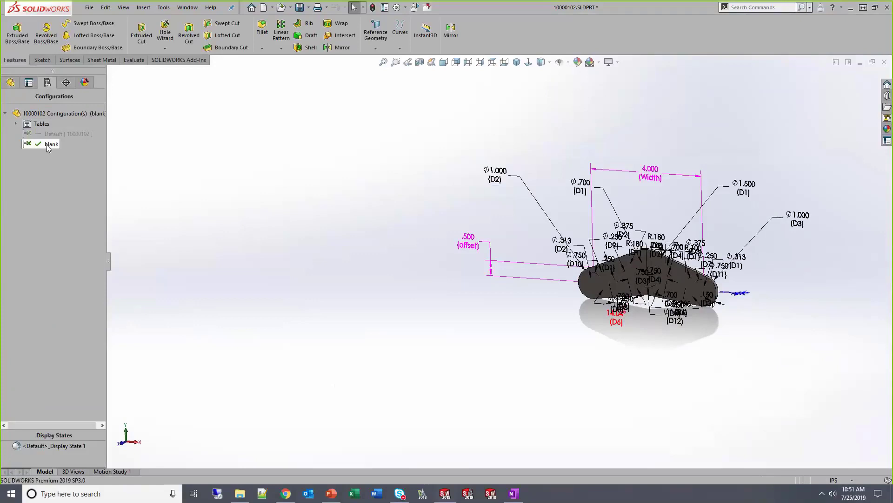
double_click(43, 135)
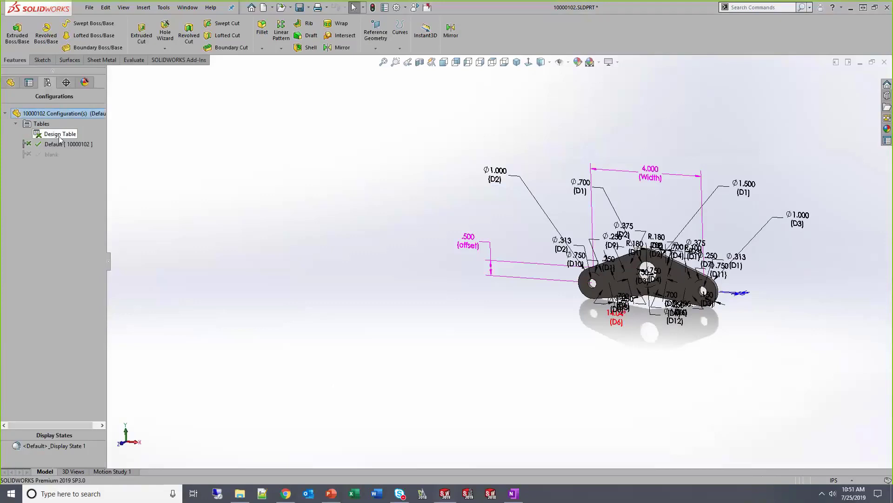
Start saving the design table, add the $COLOR parameter as a column, and cancel the file save.
right_click(60, 135)
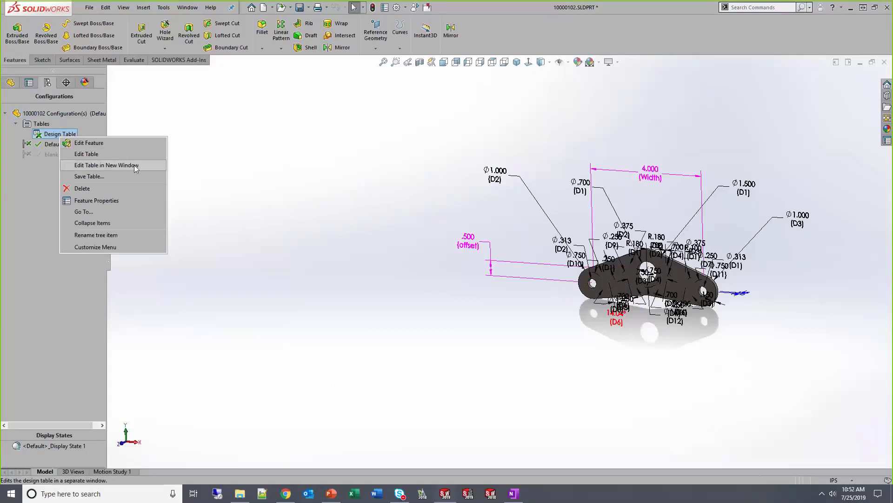
click(112, 176)
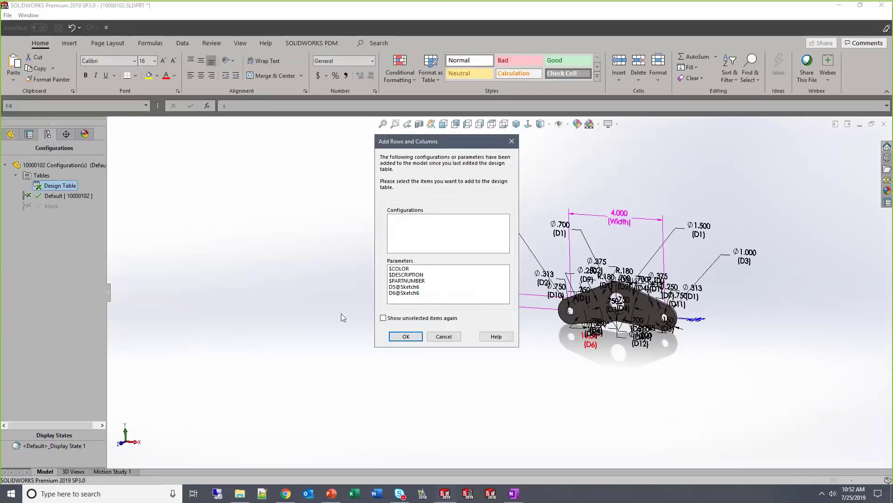
click(407, 269)
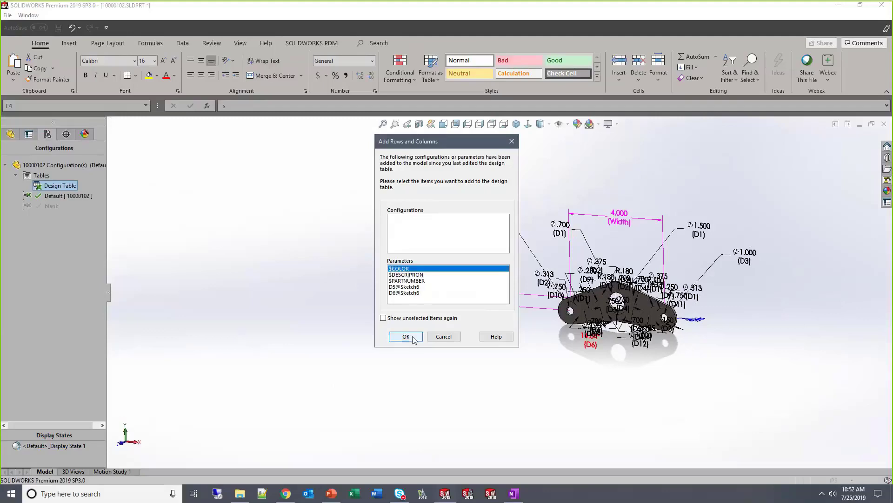
click(405, 336)
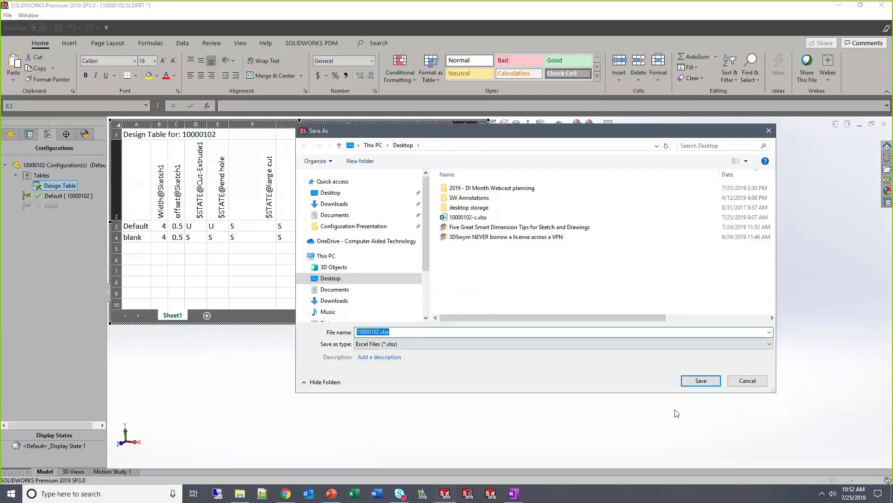
click(747, 380)
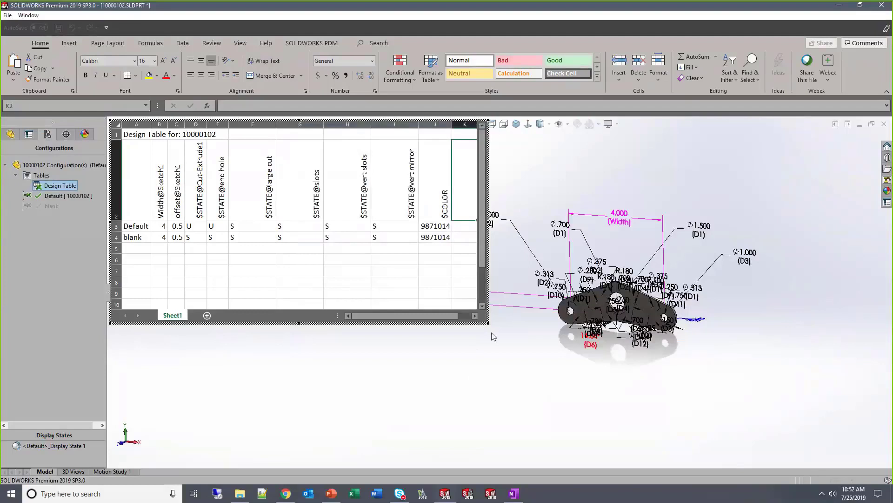
Add a slots configuration in row 5 with slots state u and state s for end hole, large cut, vert slots and vert mirror.
click(139, 248)
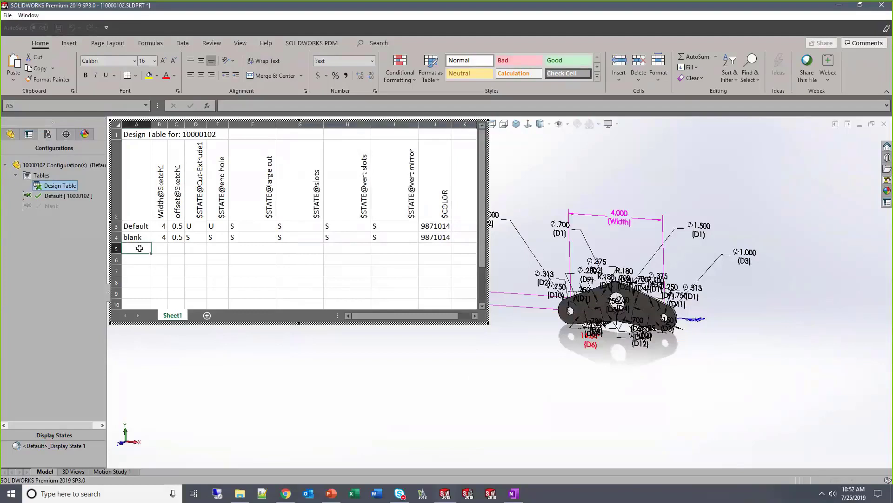
text(slots)
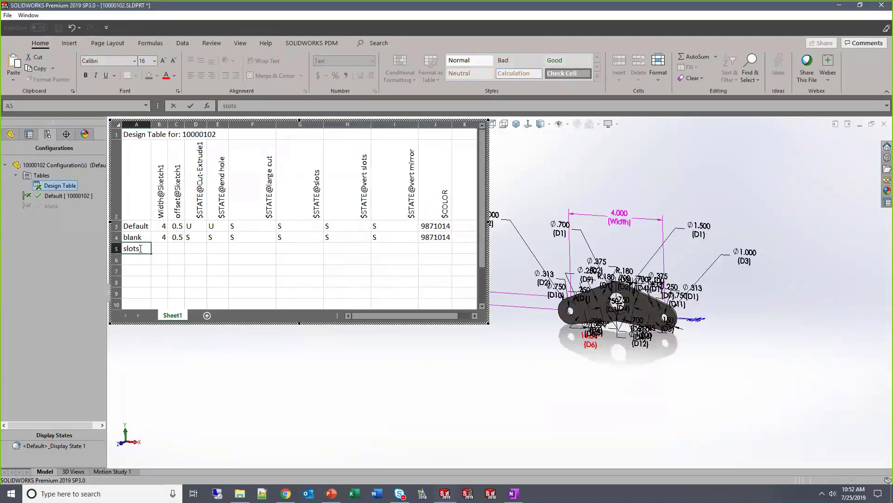
mouse_move(216, 249)
mouse_down()
mouse_move(312, 249)
mouse_move(220, 248)
mouse_up()
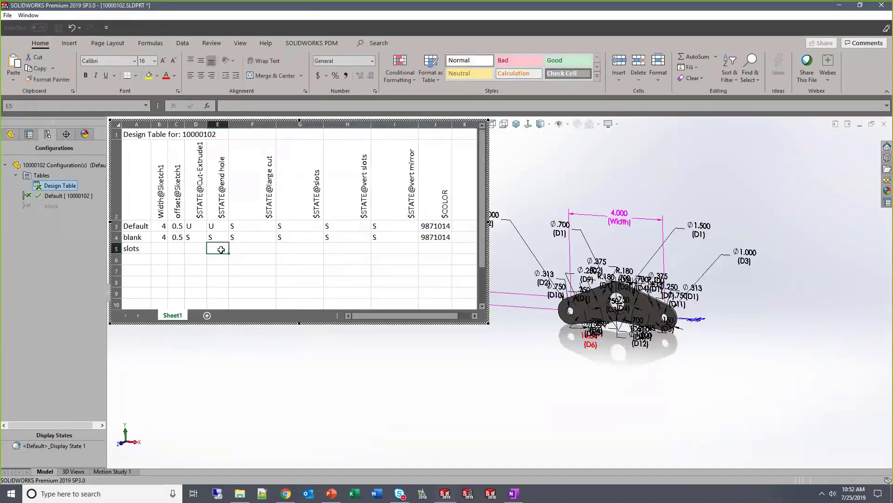
text(s)
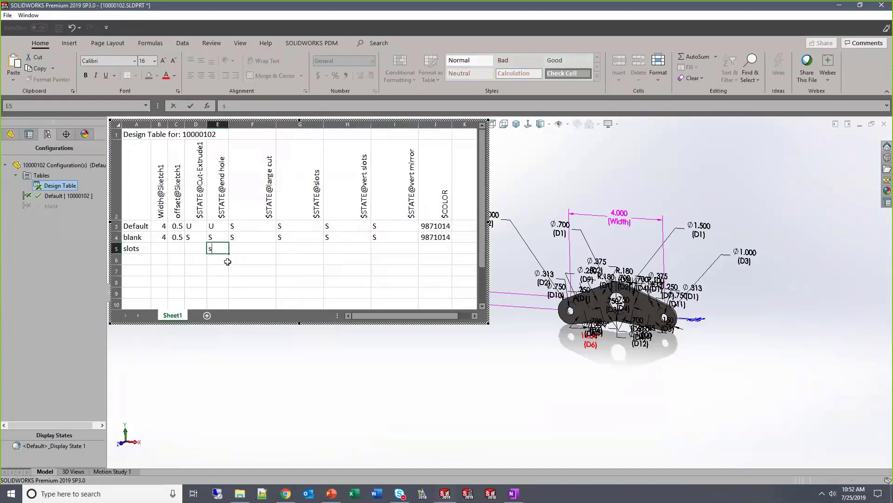
click(221, 248)
drag(228, 253, 403, 249)
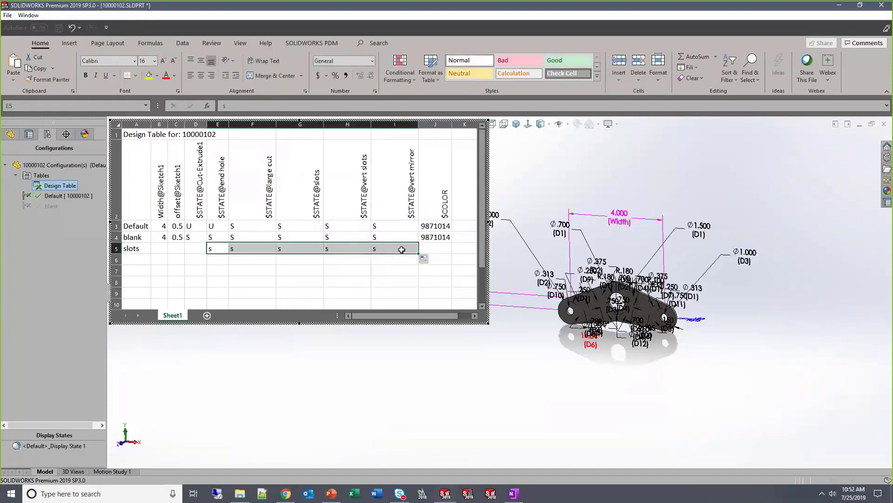
click(294, 246)
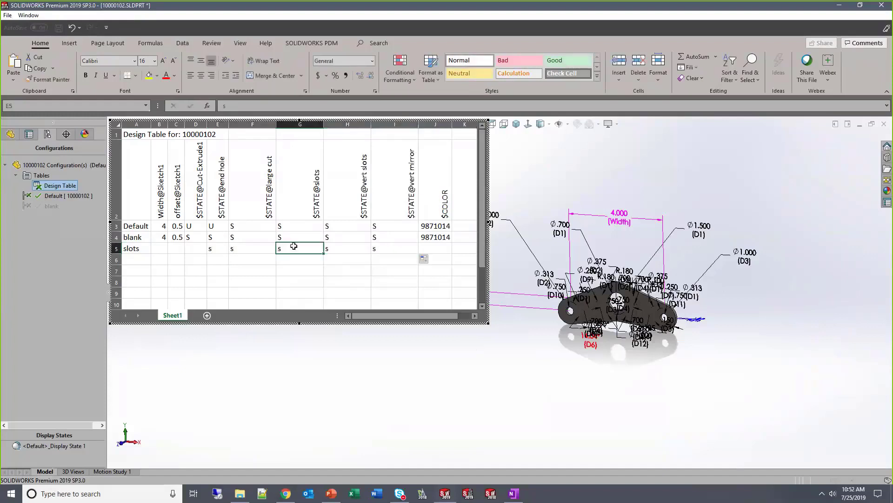
text(u)
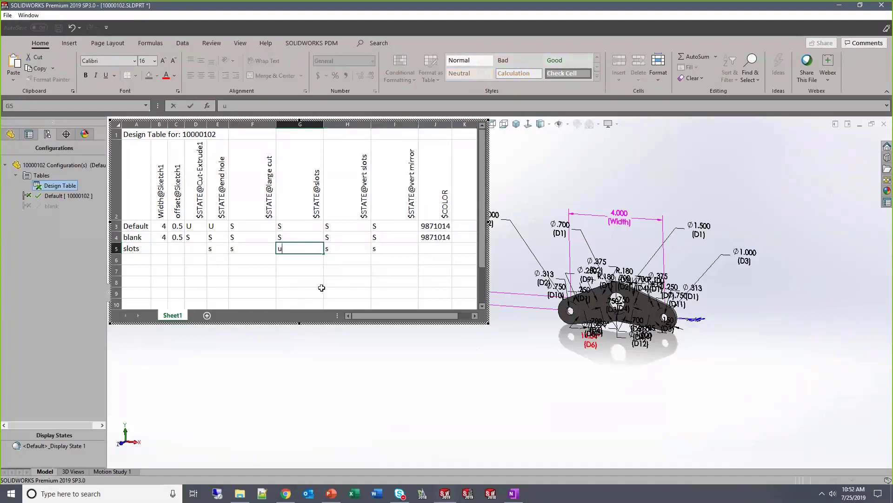
Add a configuration named large cuts in row 6 and set the end hole state to u for both slots and large cuts.
click(142, 257)
text(la)
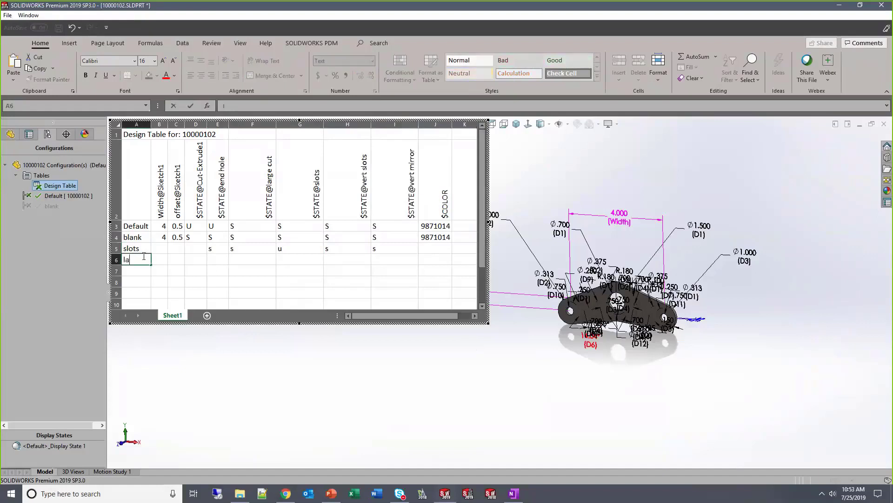
text(rge cuts)
click(259, 267)
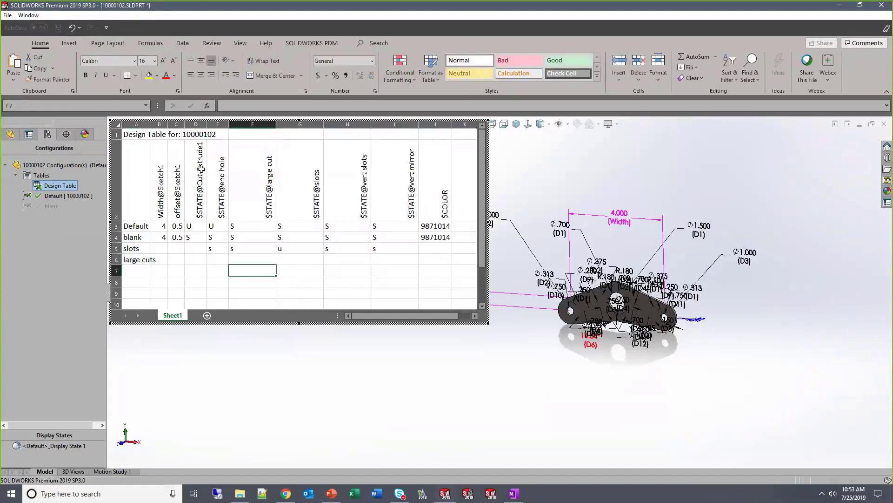
click(220, 248)
text(u)
key(Return)
text(u)
Set the large cuts row's large cut state to u and its slots, vert slots and vert mirror states to s.
click(257, 259)
text(s)
click(299, 259)
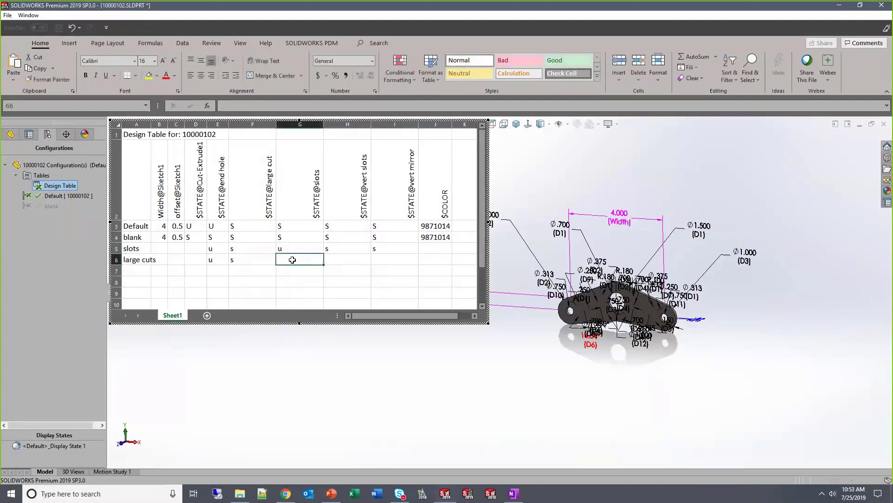
click(257, 258)
text(u)
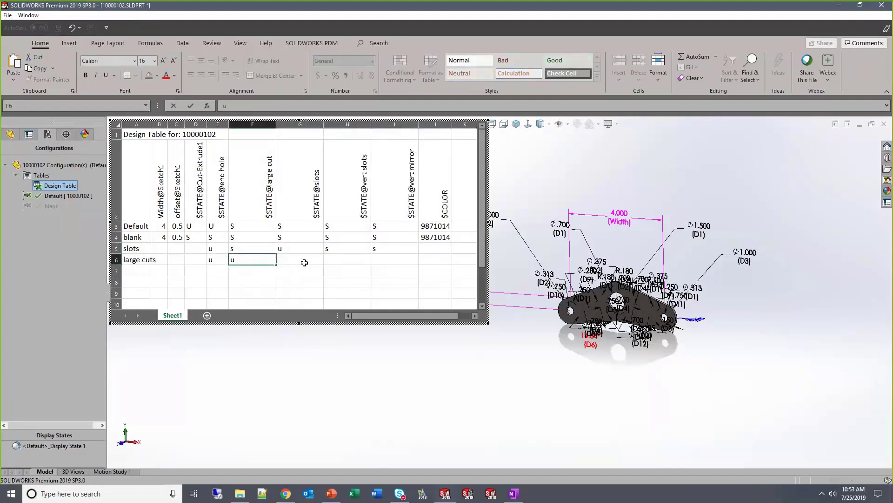
click(311, 259)
text(s)
click(354, 258)
text(s)
click(393, 257)
text(s)
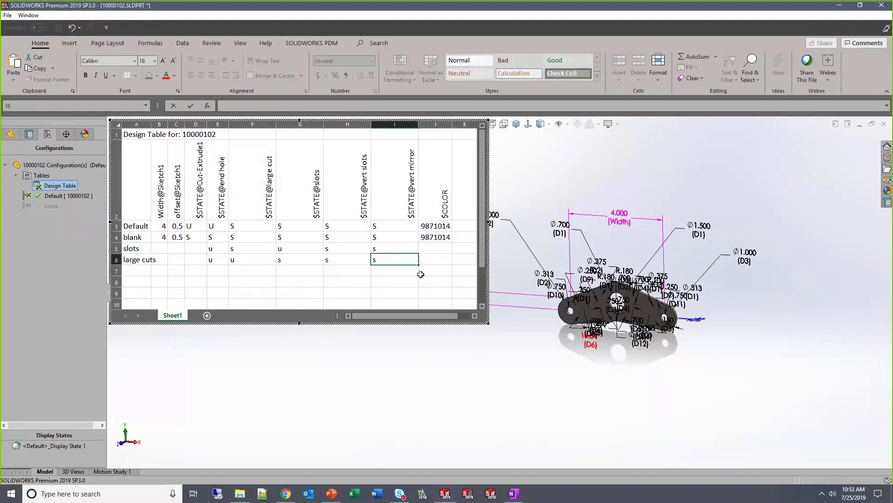
click(422, 272)
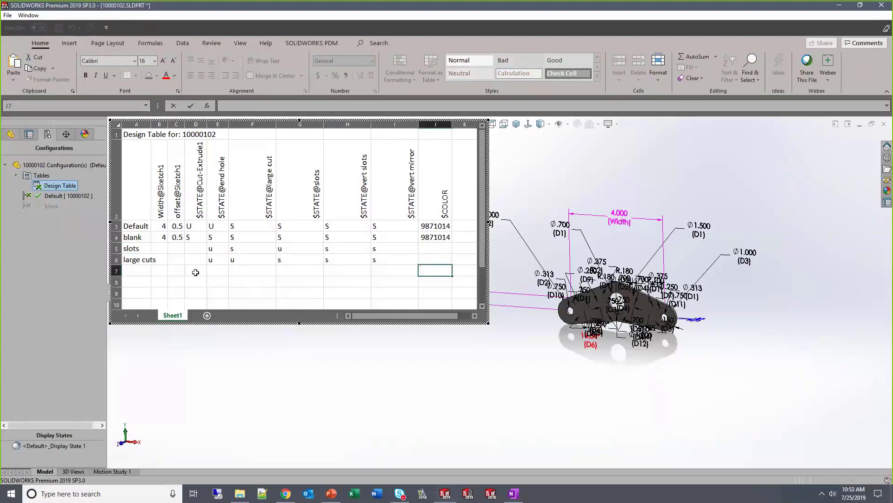
Set the Cut-Extrude1 state to u for slots and large cuts, and close the design table to generate both configurations.
text(u)
click(201, 249)
text(u)
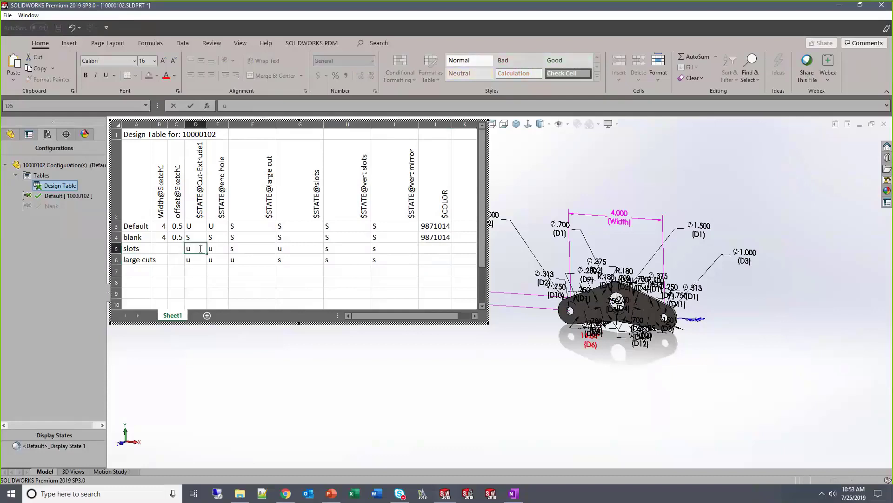
click(307, 350)
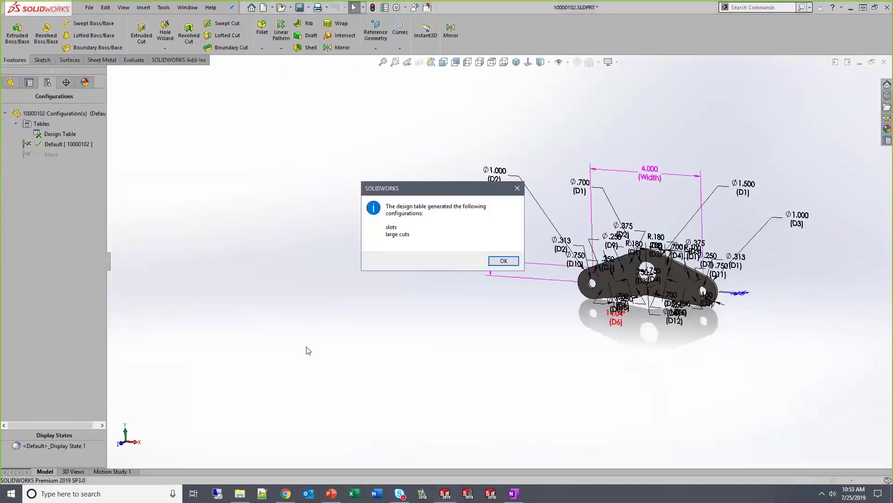
click(504, 261)
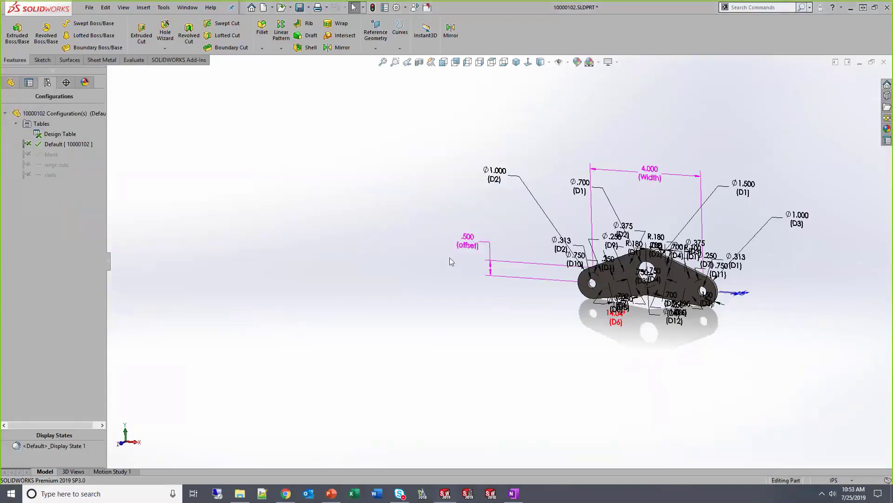
Activate the blank and slots configurations to check their features, and return to Default.
double_click(51, 155)
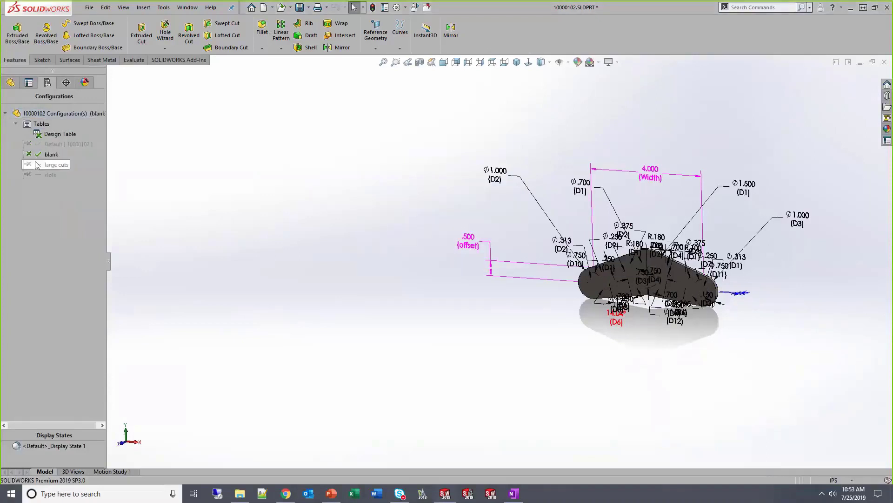
click(40, 176)
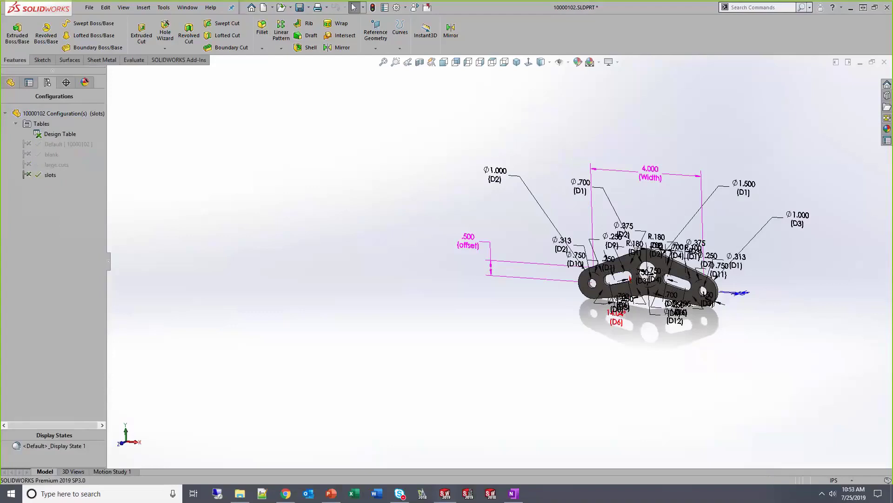
double_click(58, 144)
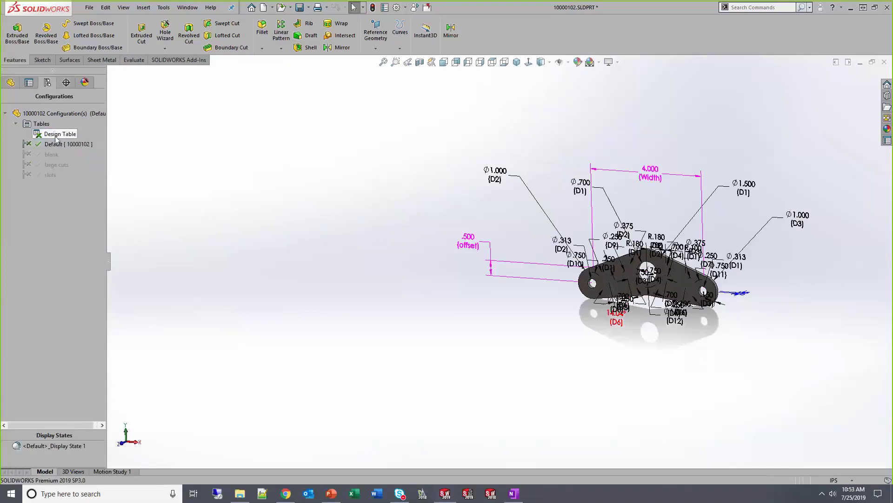
Save the design table to the Desktop as the Excel file 10000102.xlsx.
right_click(56, 136)
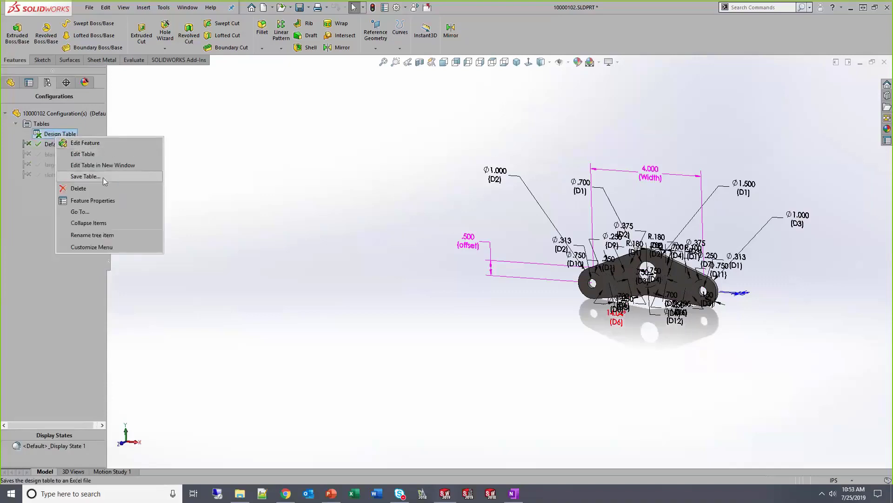
click(102, 177)
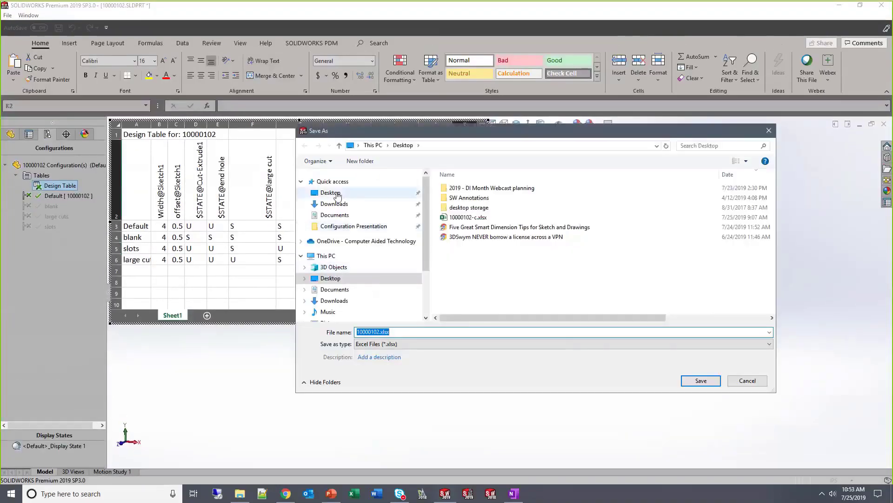
click(338, 194)
click(701, 381)
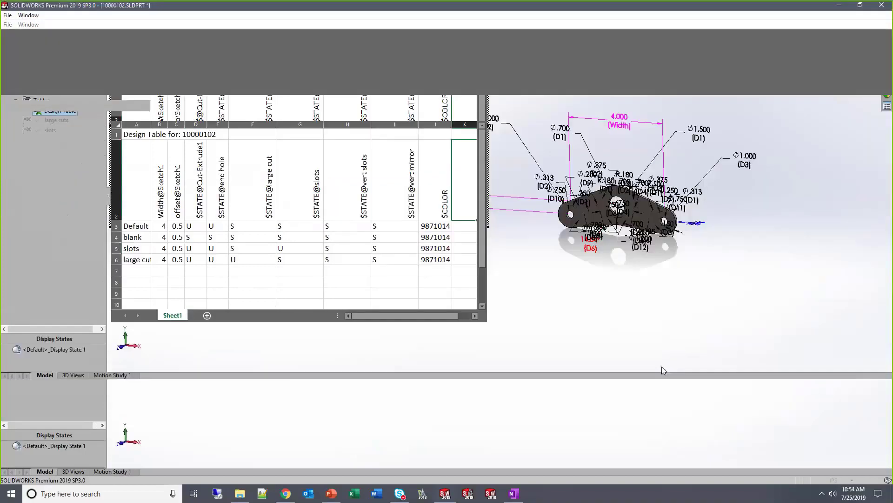
Close the open design table and delete it from the part.
click(662, 366)
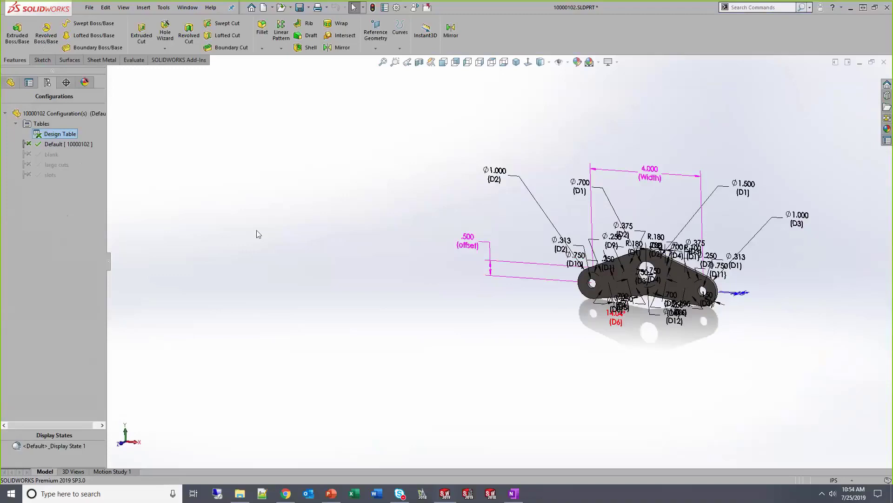
right_click(65, 134)
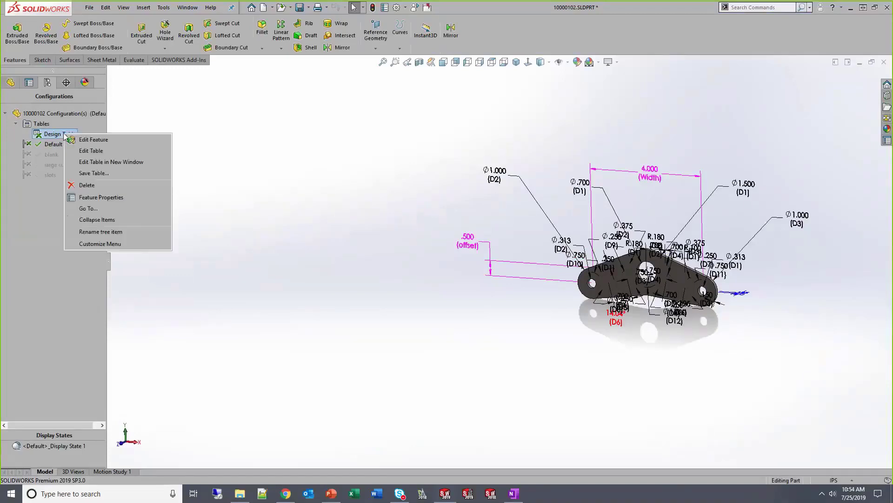
click(94, 188)
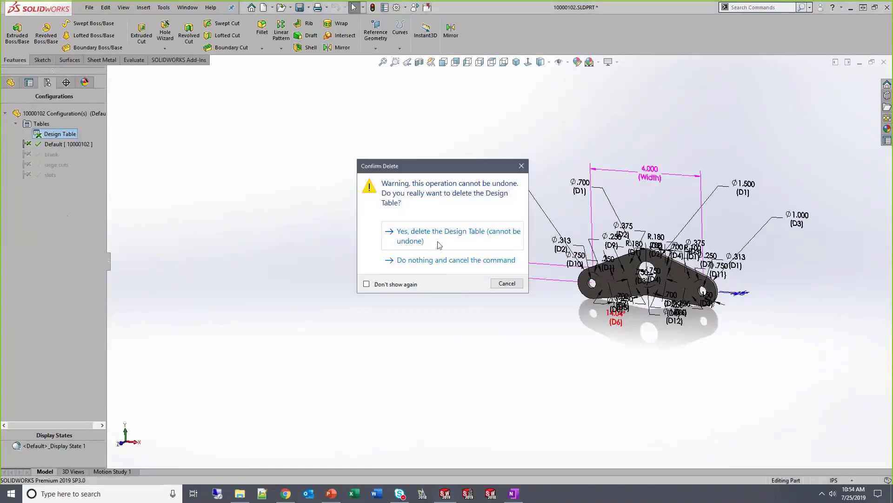
click(470, 242)
Insert a design table from the Desktop file 10000102.xlsx, close its worksheet and save the part.
click(143, 7)
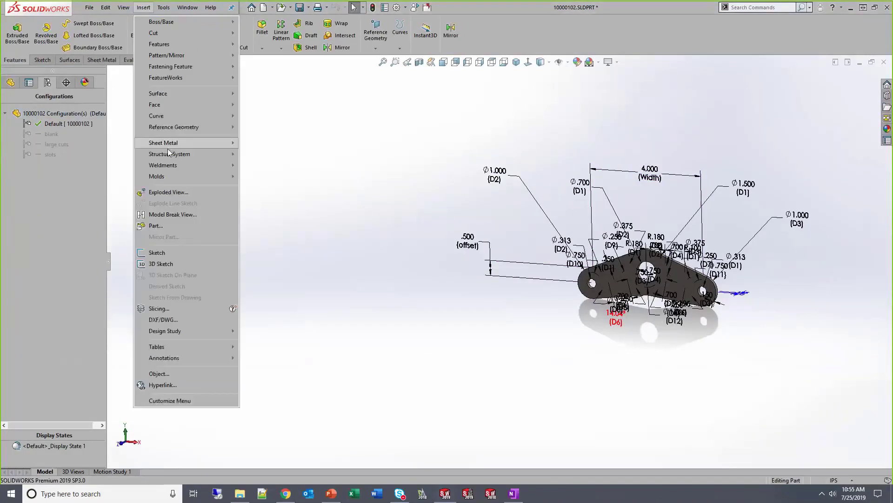
mouse_move(181, 346)
click(288, 357)
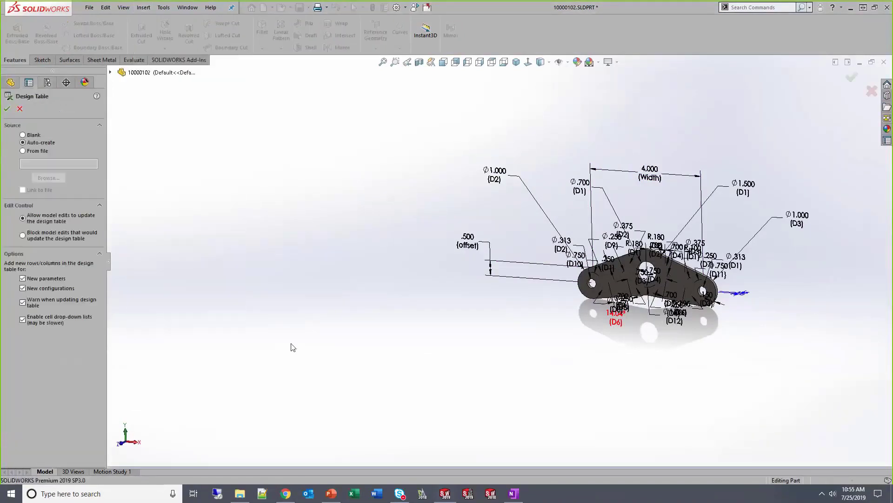
click(38, 150)
click(49, 177)
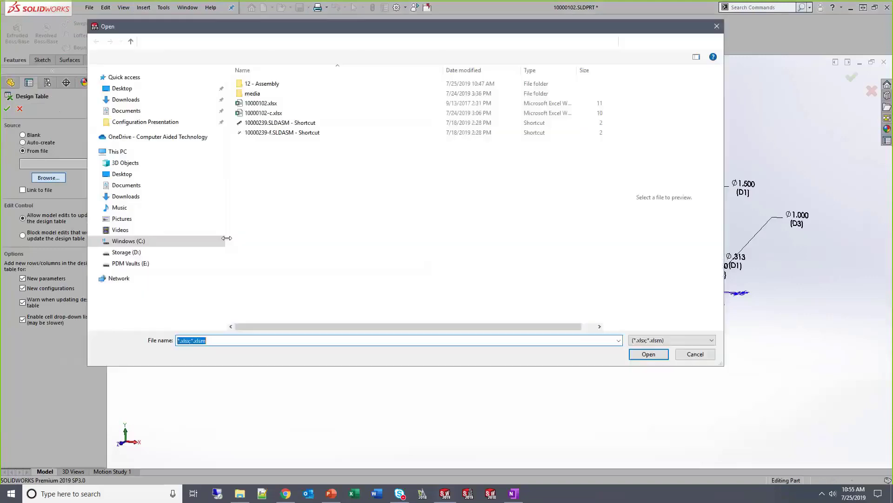
click(273, 114)
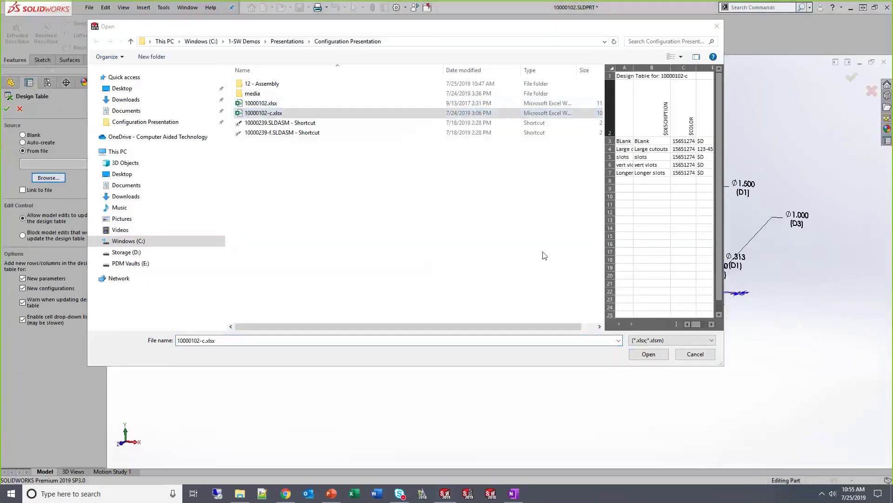
click(122, 88)
click(271, 113)
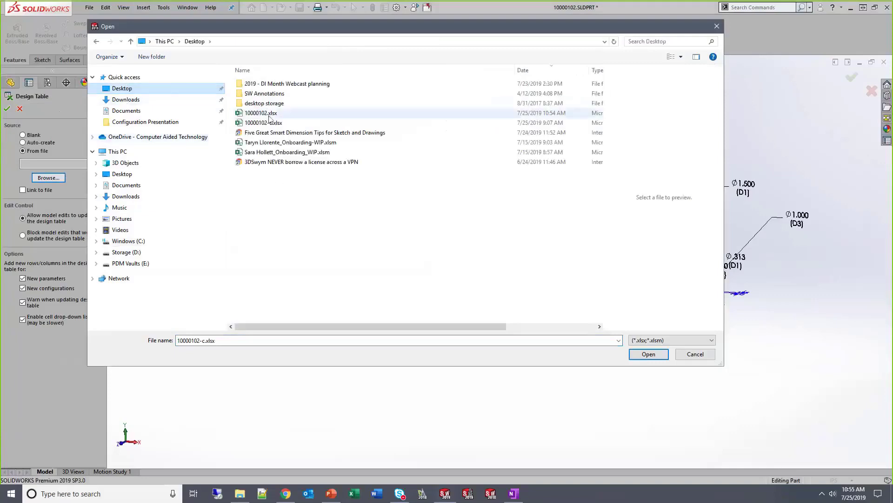
click(644, 354)
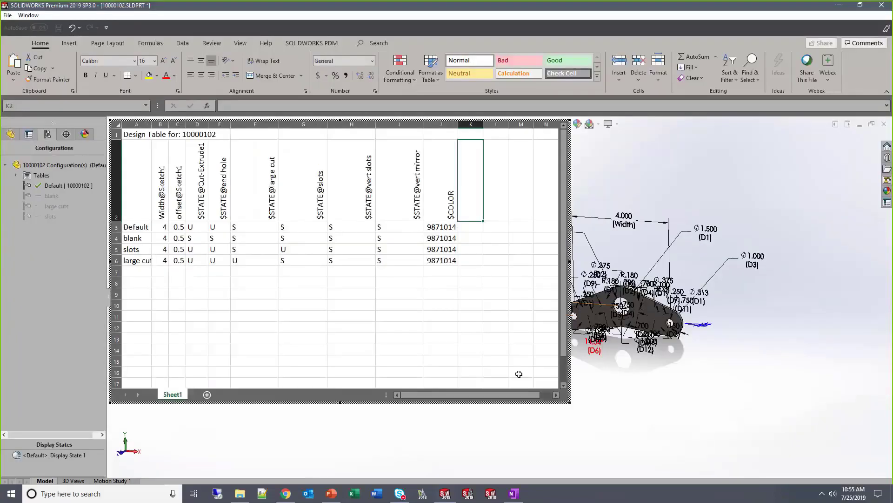
click(620, 442)
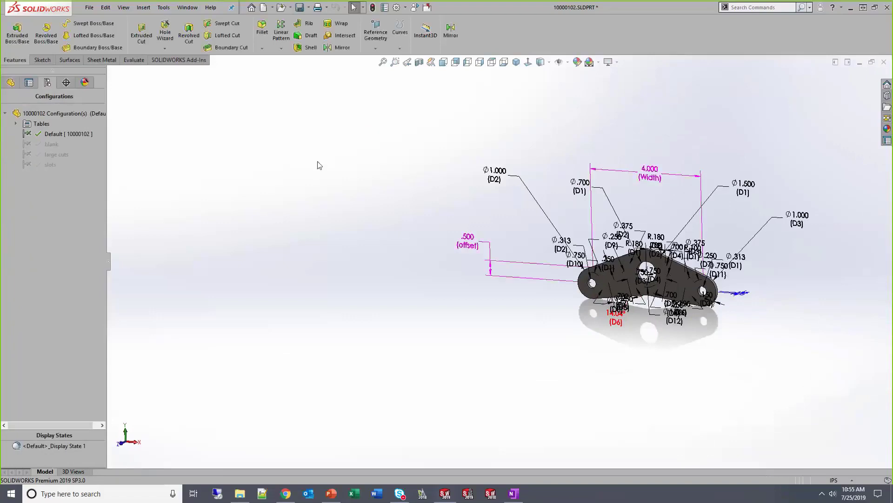
click(300, 7)
key(f)
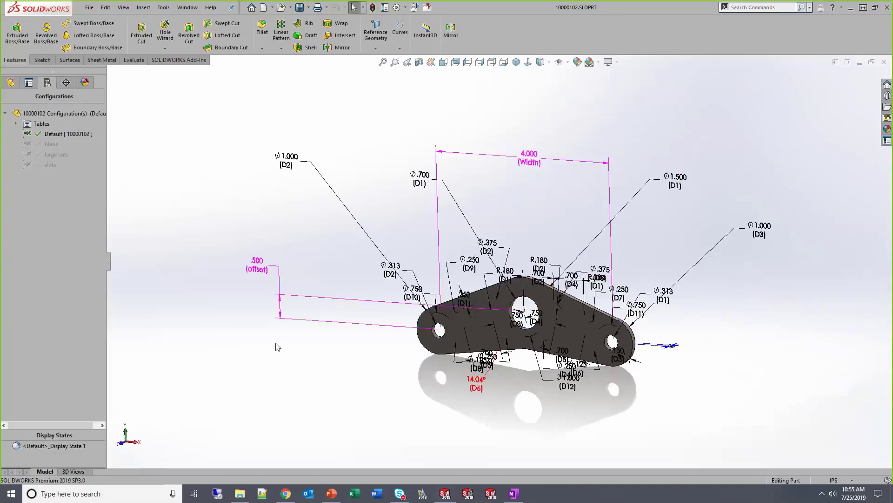
Switch to the PowerPoint slide show and advance to the Design Tables and Drawings slide.
key(alt+Tab)
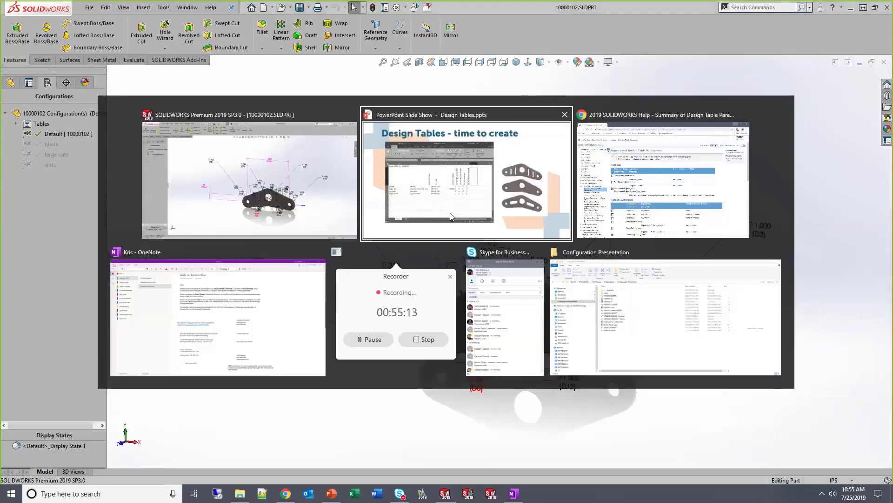
key(Right)
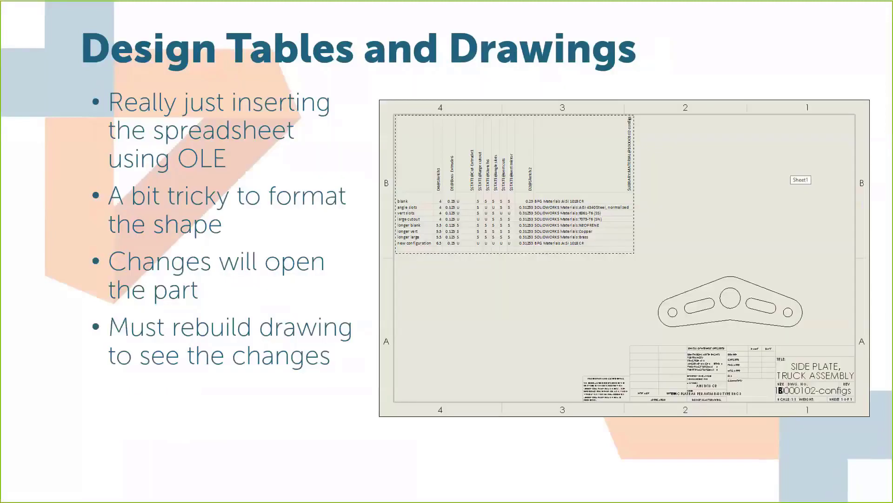
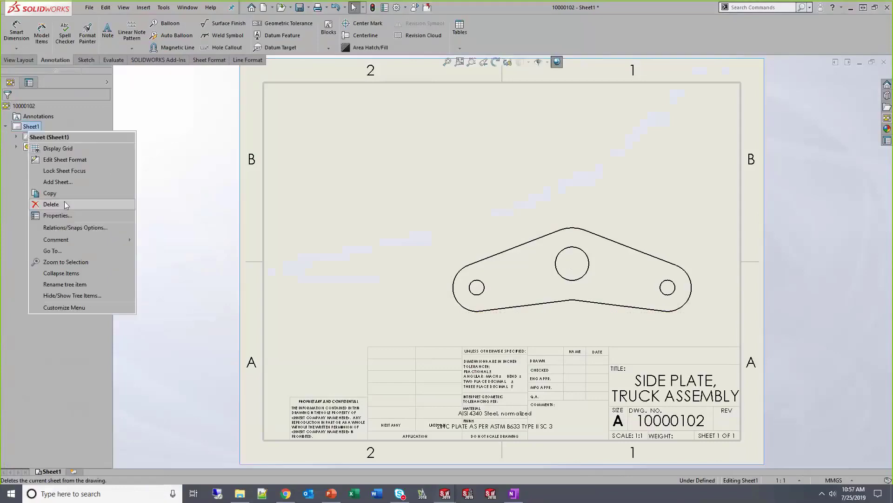
Change the drawing sheet to B (ANSI) Landscape and move the plate view to just above the title block.
click(77, 213)
click(271, 210)
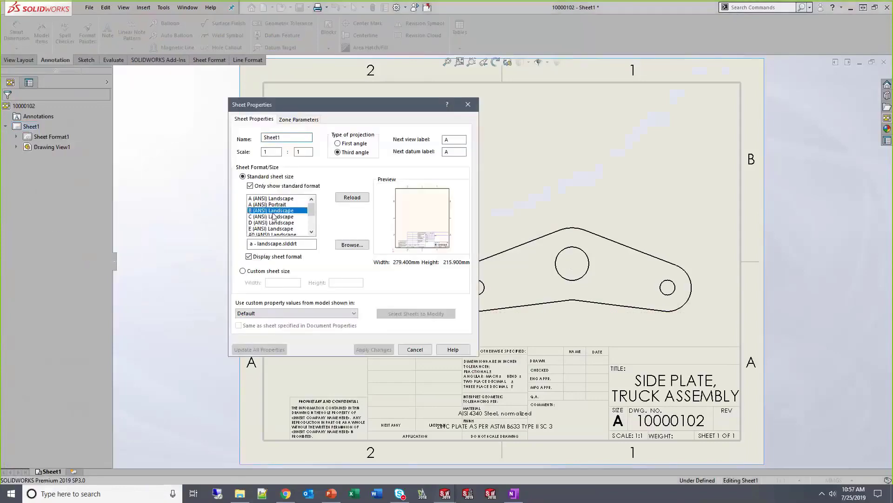
click(374, 349)
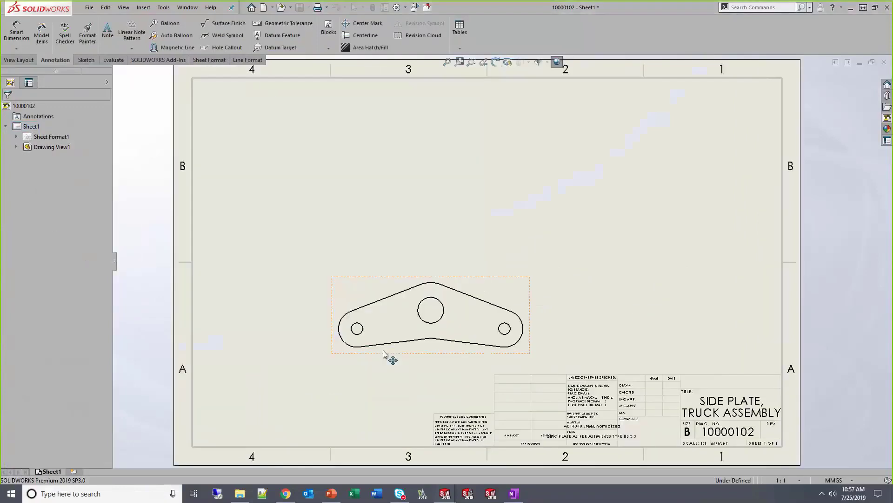
mouse_move(535, 303)
mouse_down()
mouse_move(728, 330)
mouse_move(775, 314)
mouse_up()
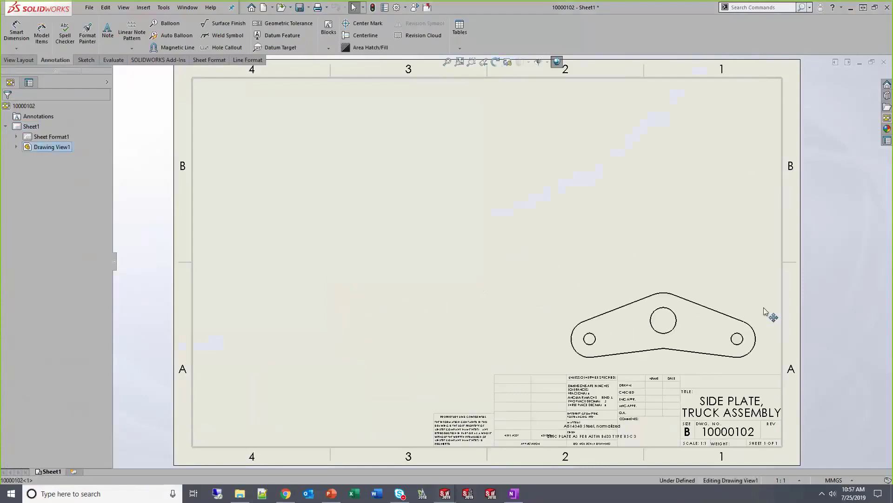
click(371, 218)
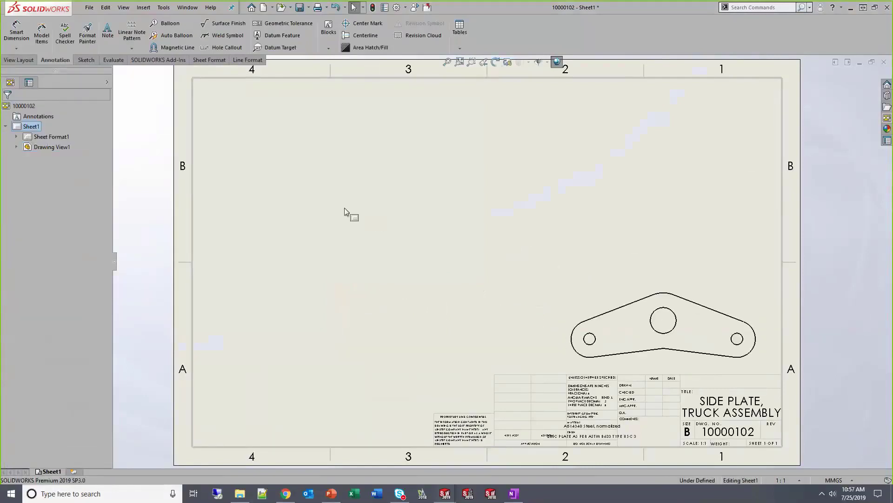
Insert the plate view's design table into the drawing and place it in the upper-left area of the sheet border.
click(143, 7)
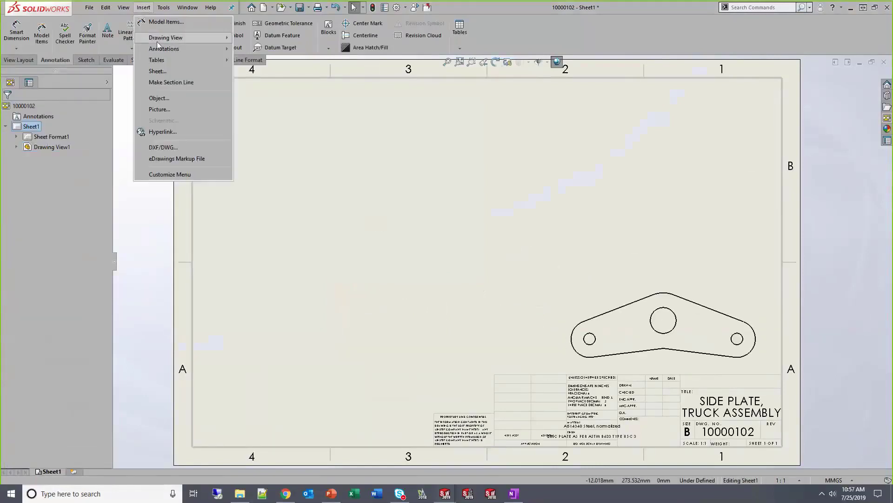
mouse_move(168, 59)
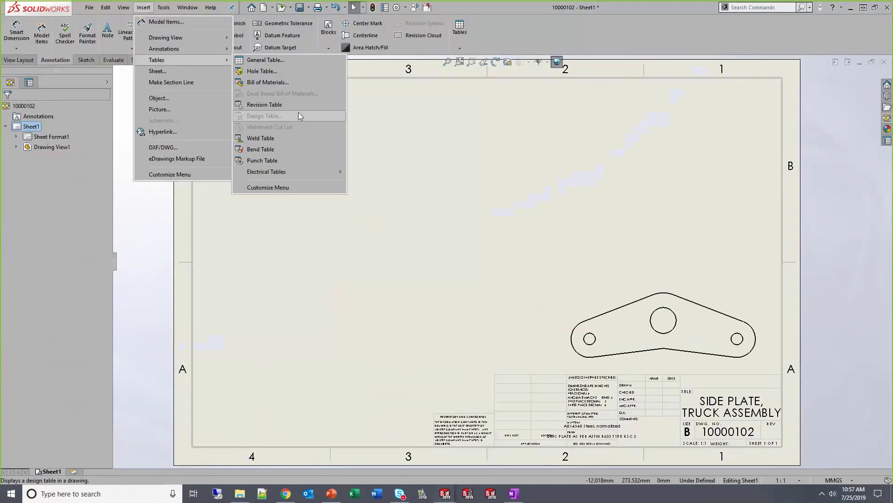
click(600, 293)
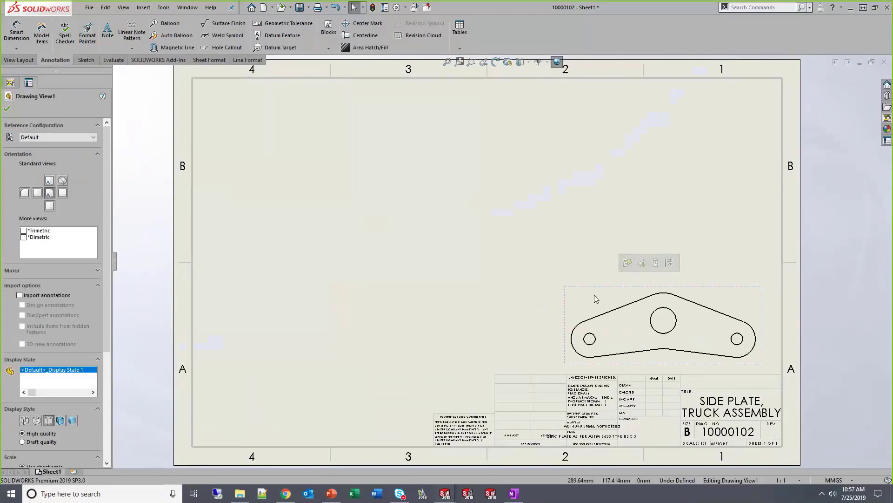
click(144, 7)
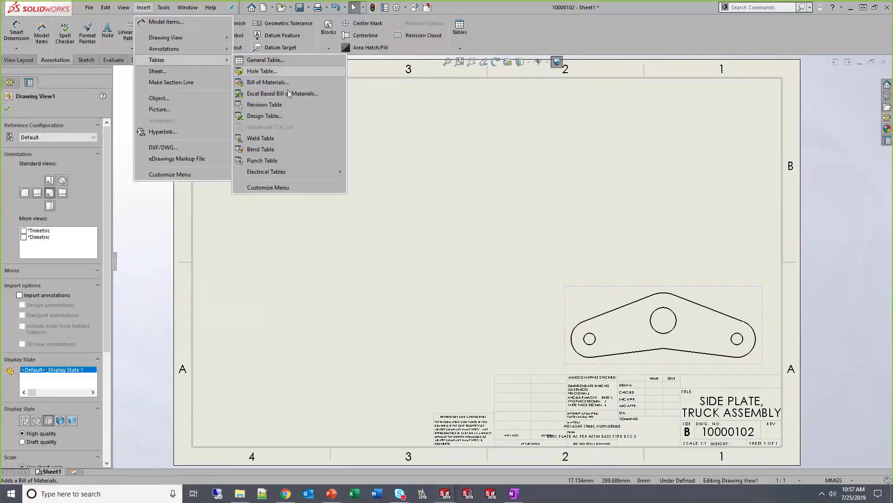
click(300, 115)
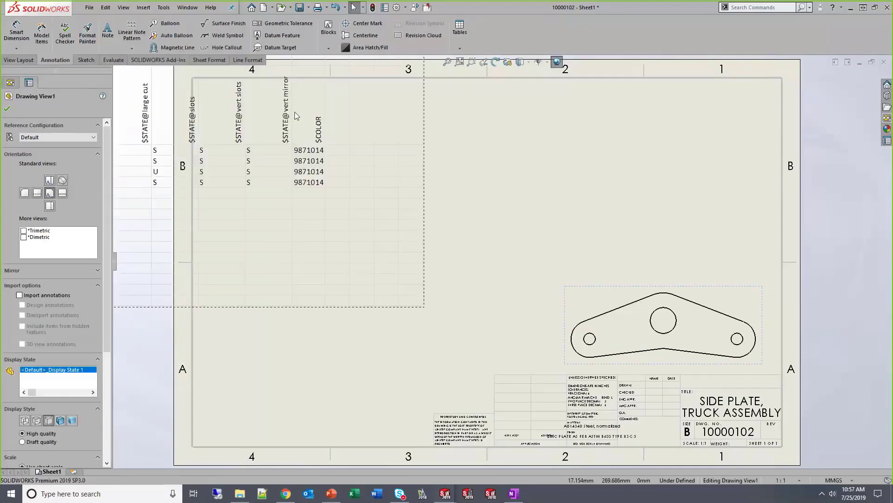
click(482, 226)
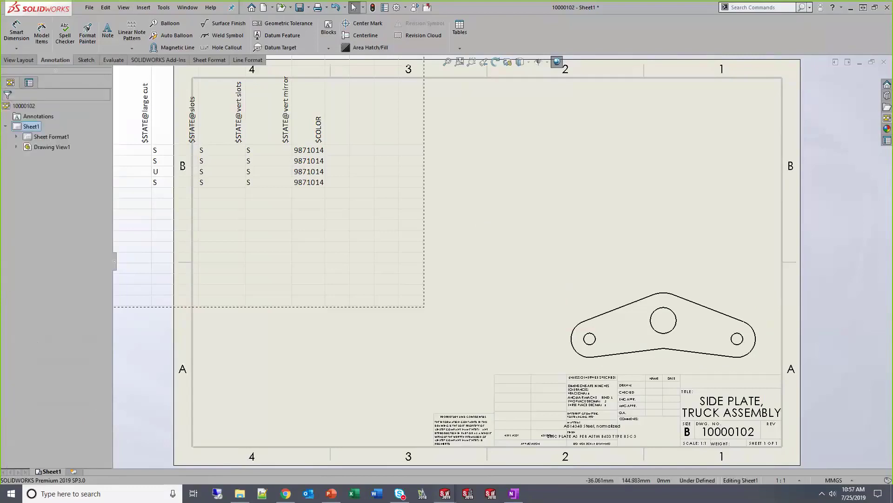
key(f)
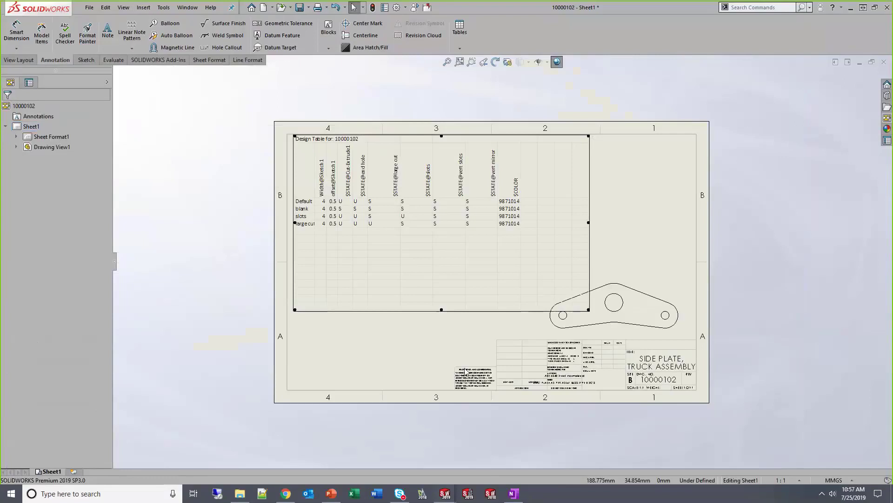
click(414, 359)
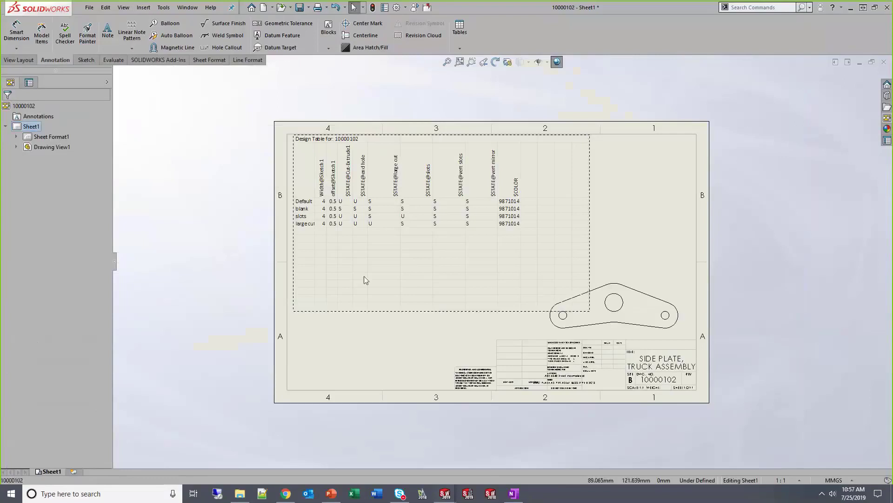
Open the drawing's design table for editing in the part, add no extra parameters, and auto-fit columns A to J.
right_click(390, 166)
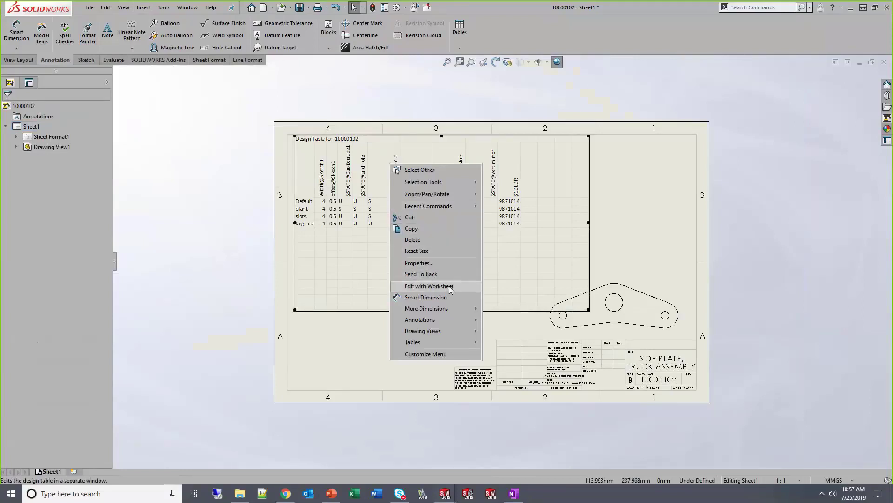
click(355, 308)
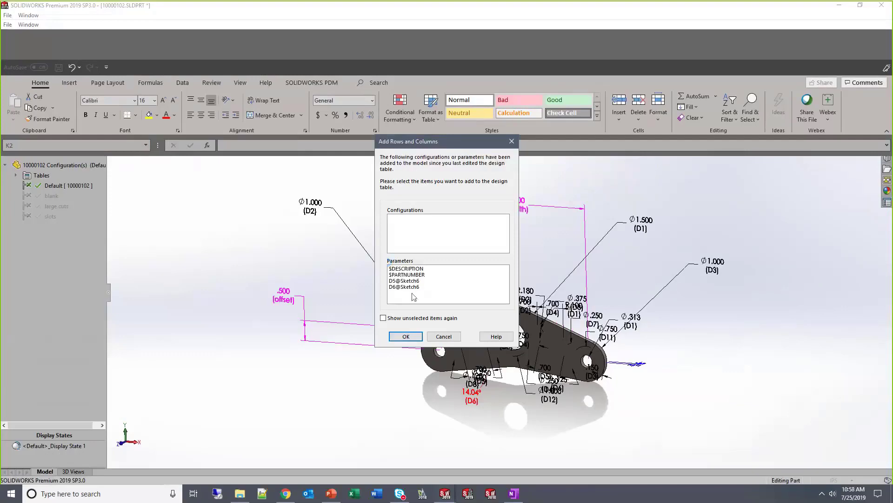
click(406, 336)
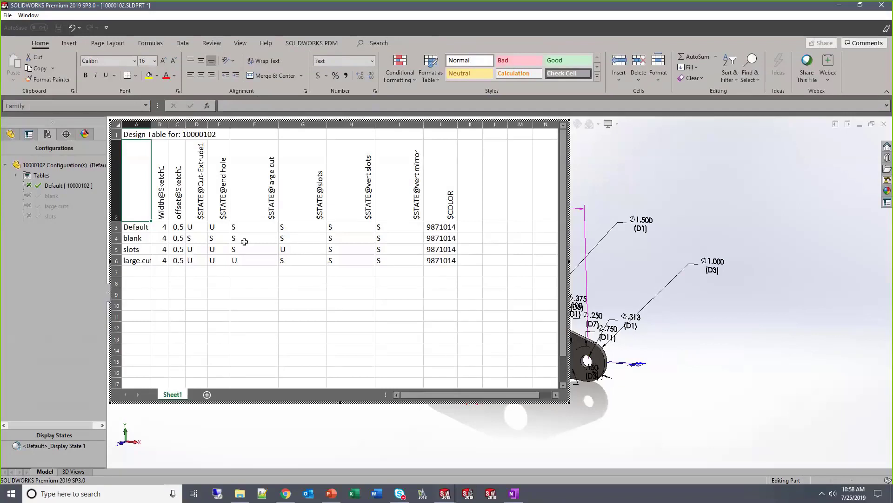
drag(136, 125, 445, 125)
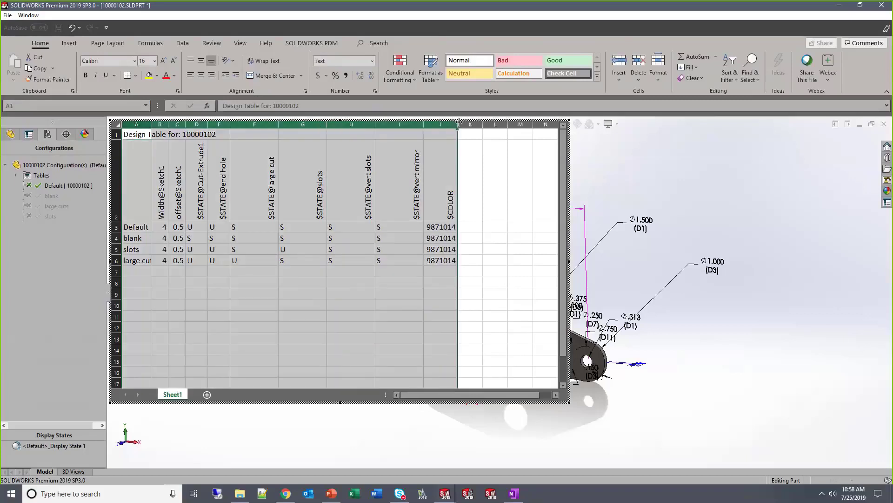
double_click(457, 124)
click(419, 309)
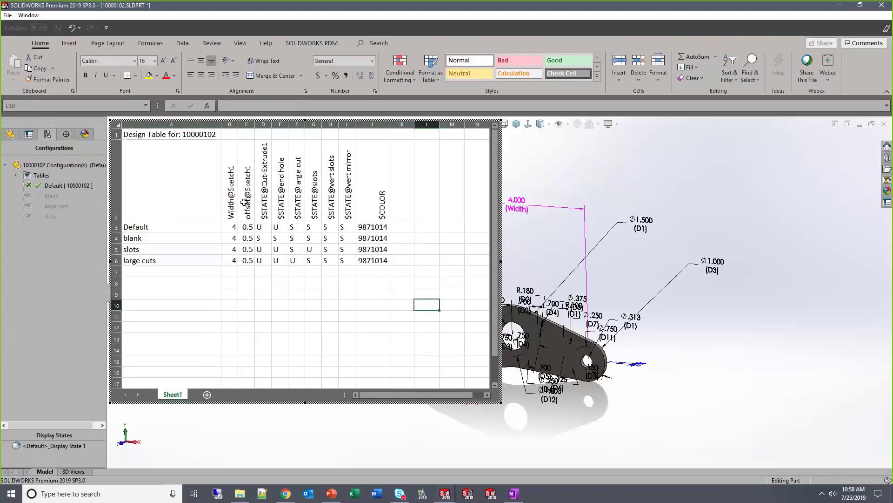
Apply thick outside borders around the design table range A2 to J6.
drag(156, 170, 386, 262)
click(136, 75)
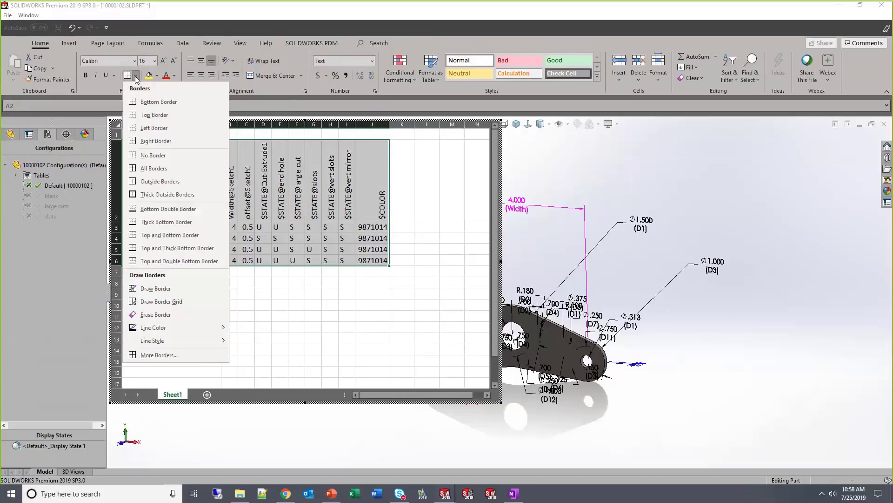
click(167, 194)
click(330, 339)
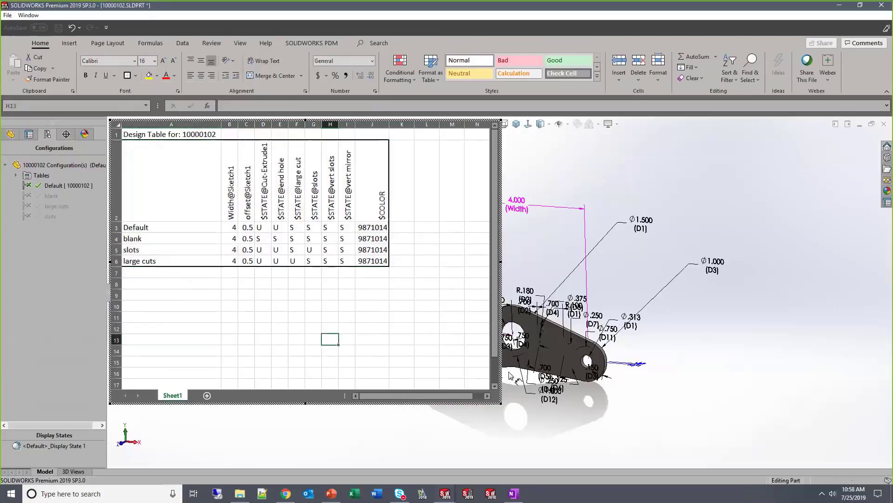
Shrink the design table's worksheet frame to columns A to J and rows 1 to 5, and close the table.
drag(460, 373, 406, 302)
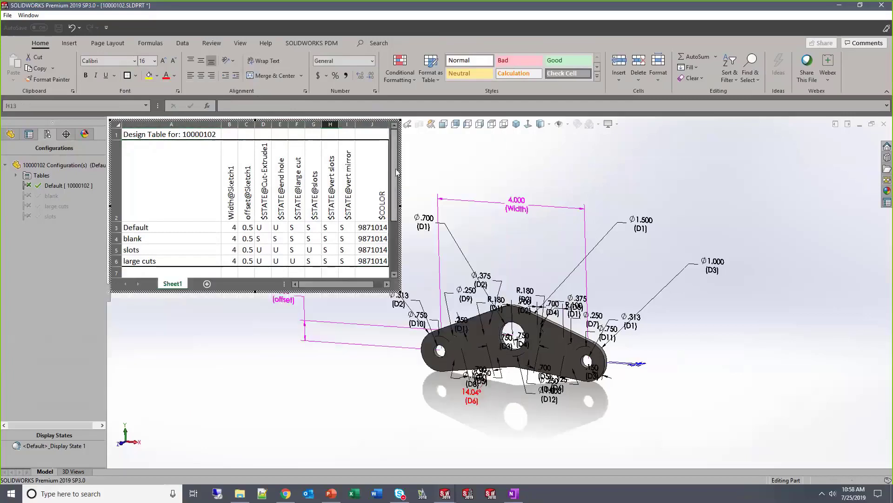
drag(255, 292, 255, 274)
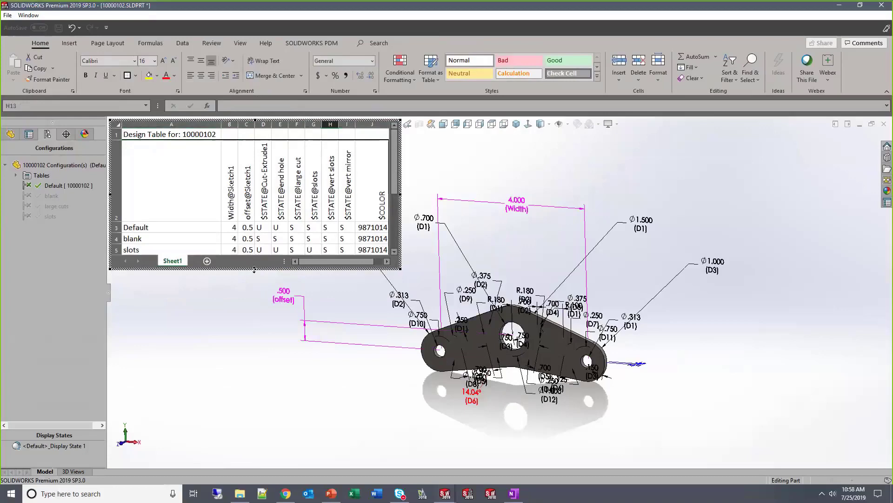
click(258, 274)
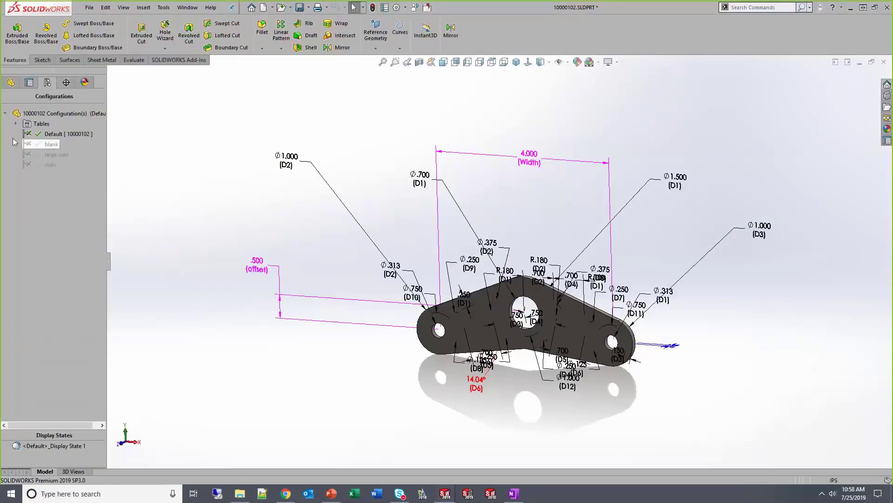
Reopen the part's design table, extend its frame down to row 7 and auto-fit column A before closing it.
click(15, 124)
right_click(58, 133)
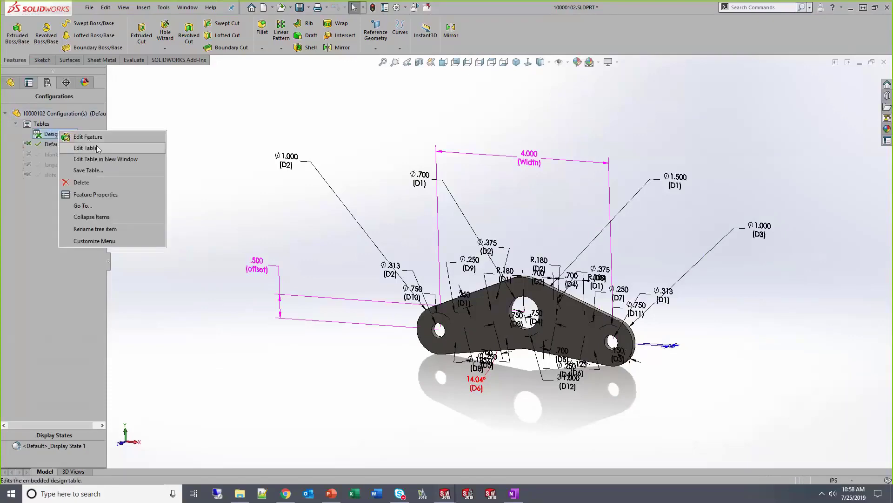
click(98, 149)
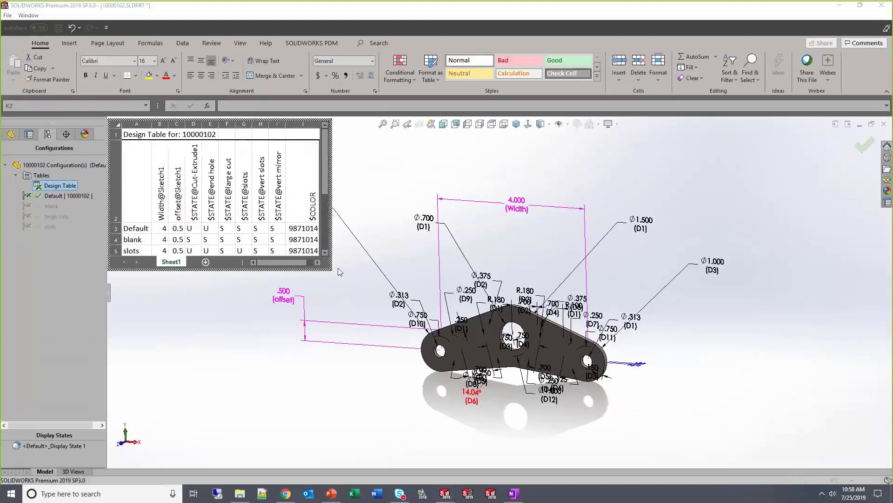
click(268, 167)
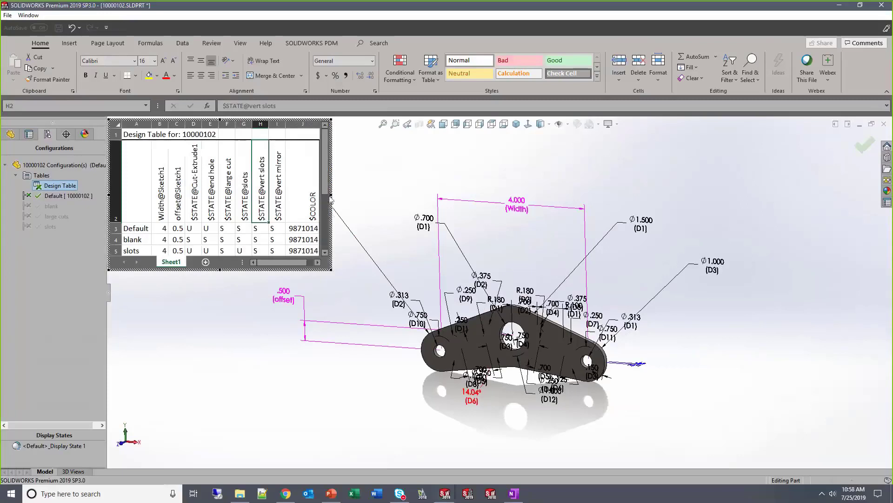
mouse_move(331, 195)
mouse_down()
mouse_move(369, 201)
mouse_move(339, 191)
mouse_up()
drag(220, 270, 222, 304)
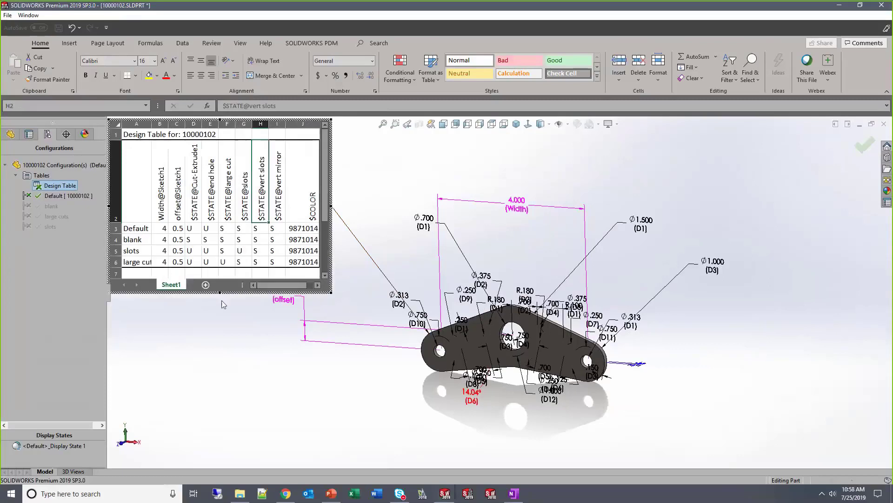
double_click(153, 123)
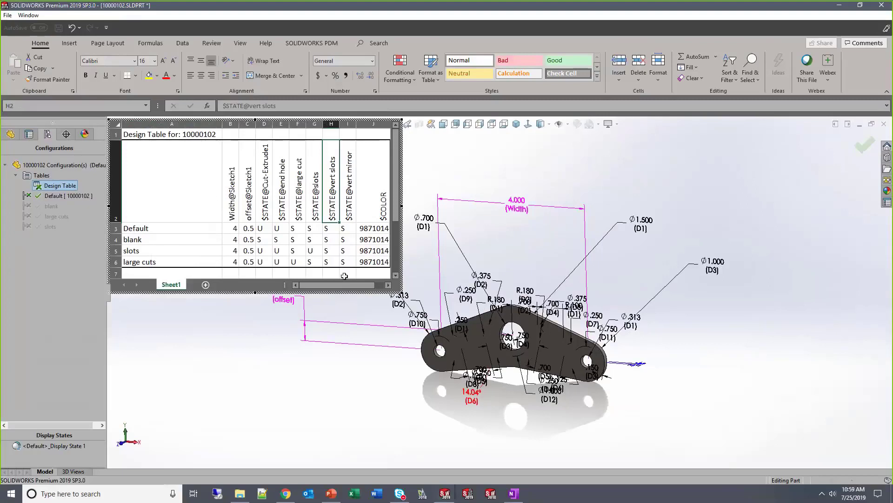
click(225, 321)
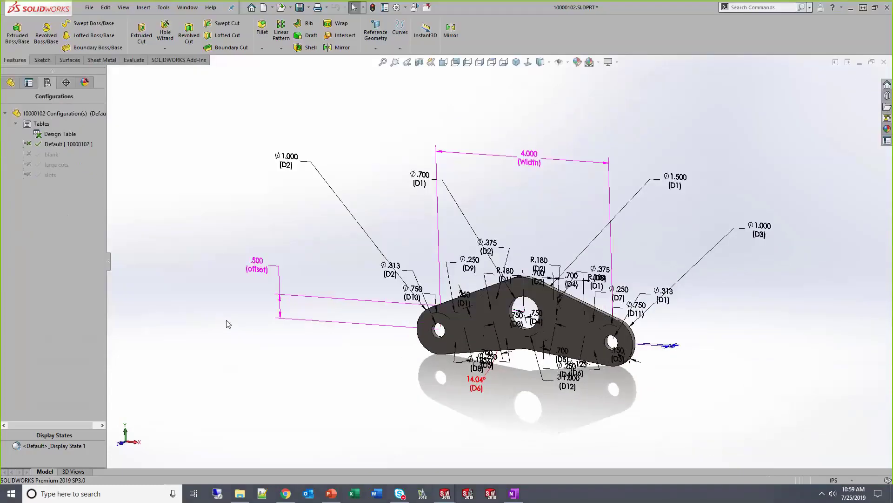
Return to the plate's drawing and examine the inserted design table and its worksheet editing options.
key(ctrl+Tab)
click(488, 251)
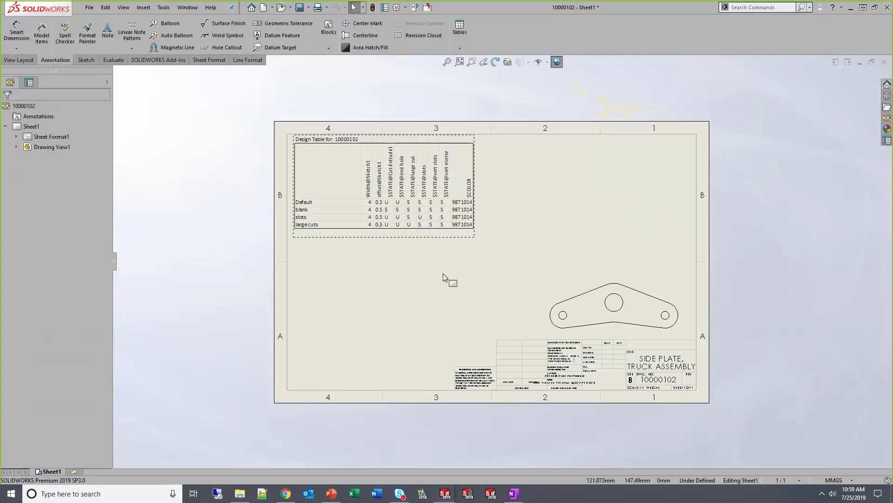
scroll(443, 209, up, 1)
right_click(368, 164)
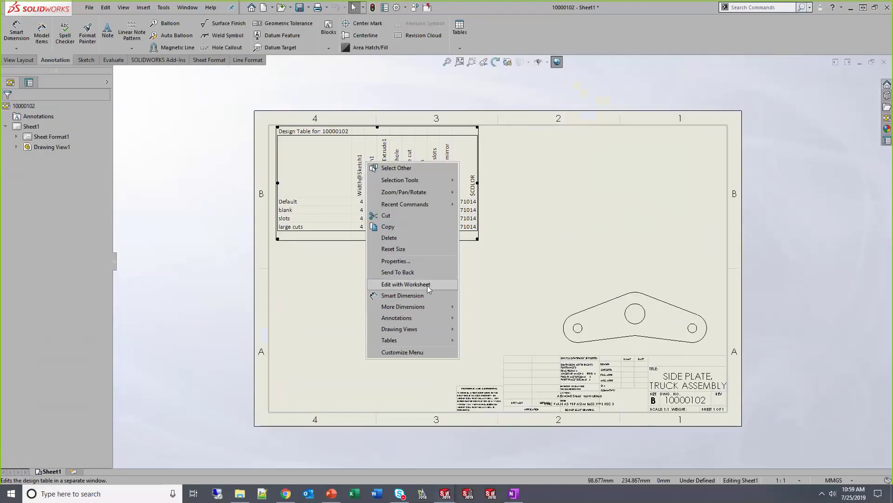
click(644, 185)
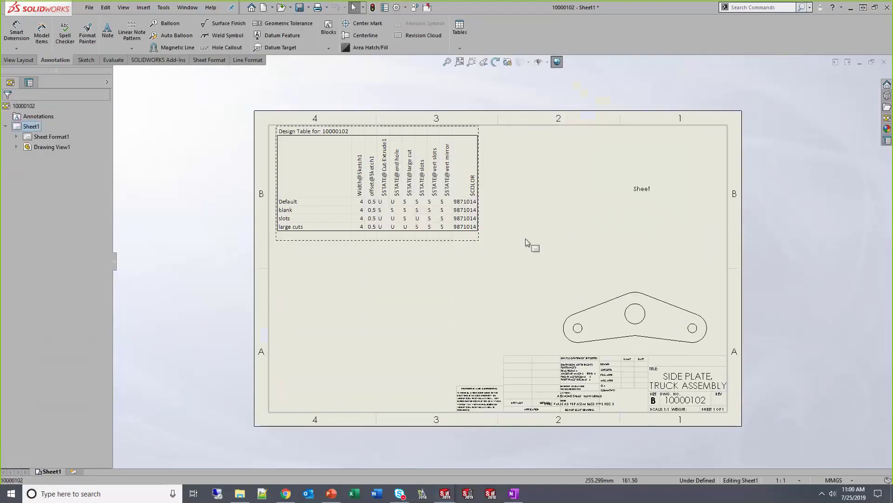
scroll(498, 269, down, 2)
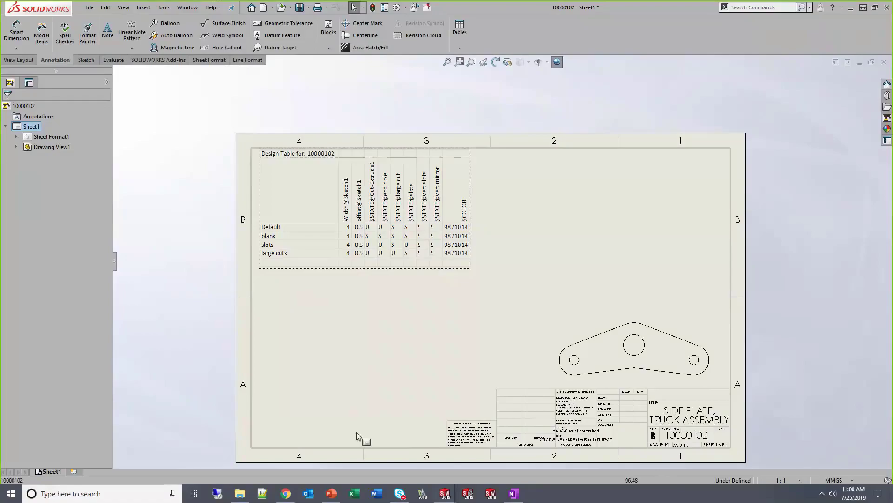
key(alt+Tab)
click(433, 234)
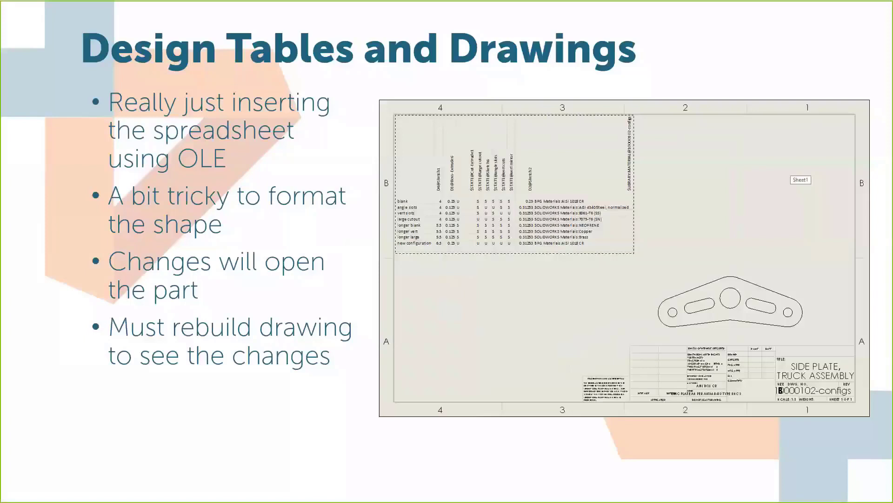
key(Right)
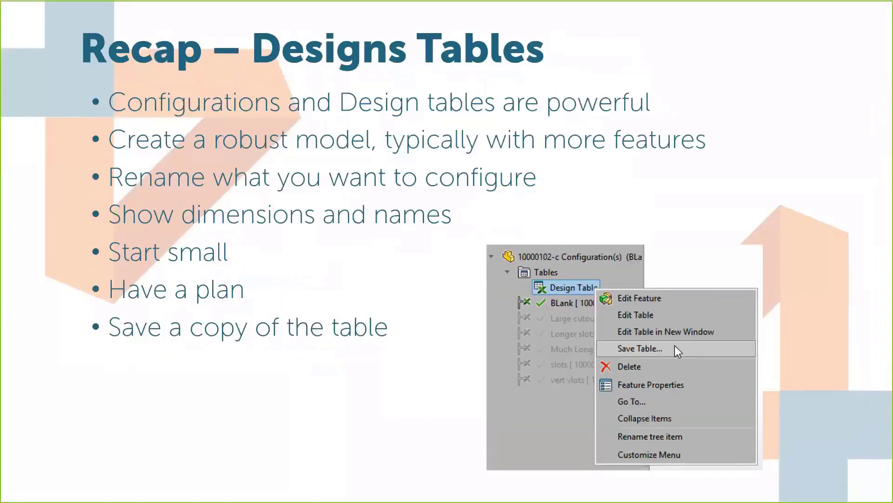